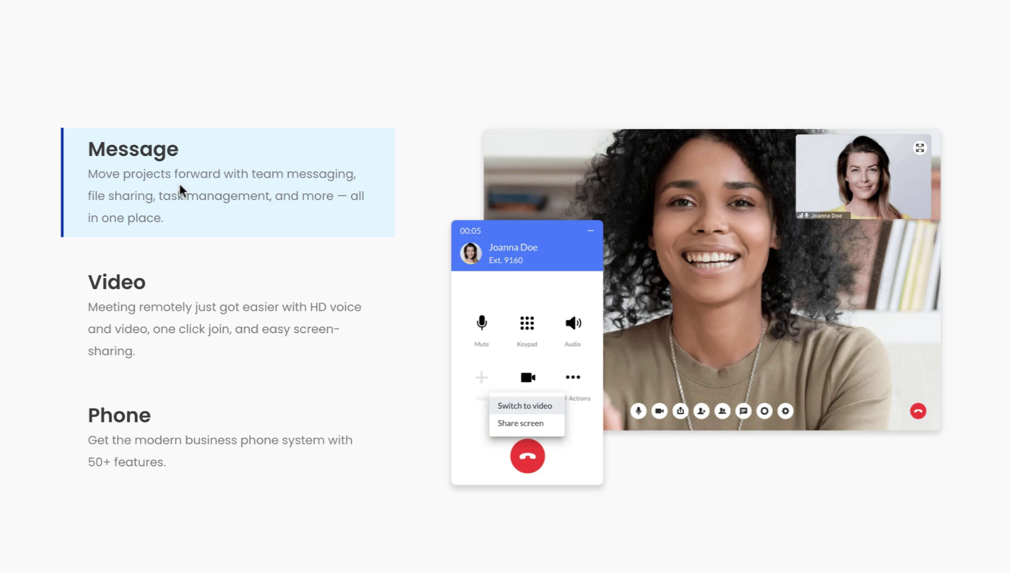
Preview the finished content switcher by stepping through the Message, Video and Phone items.
click(181, 280)
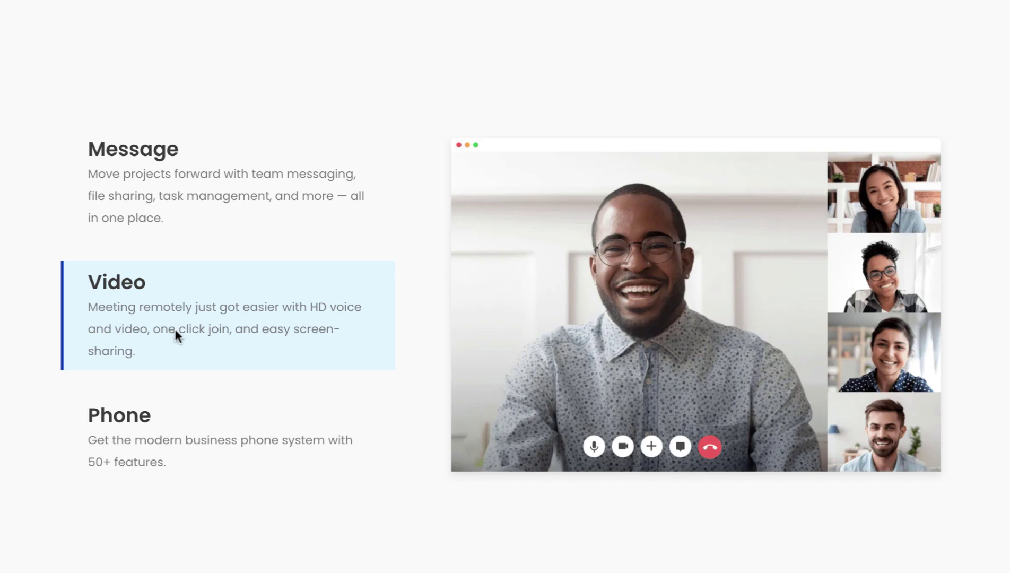
click(182, 433)
click(187, 338)
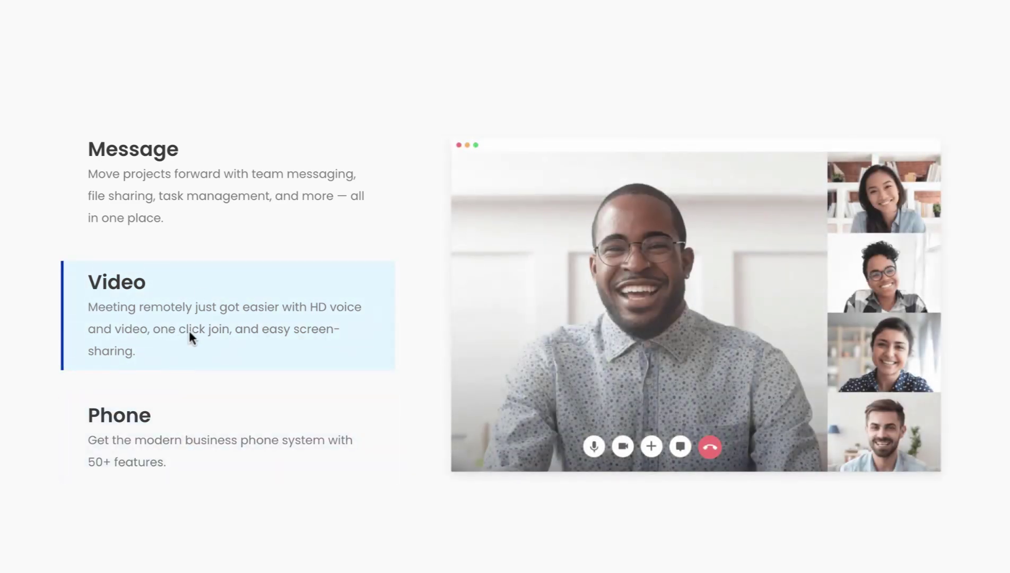
click(214, 199)
click(214, 284)
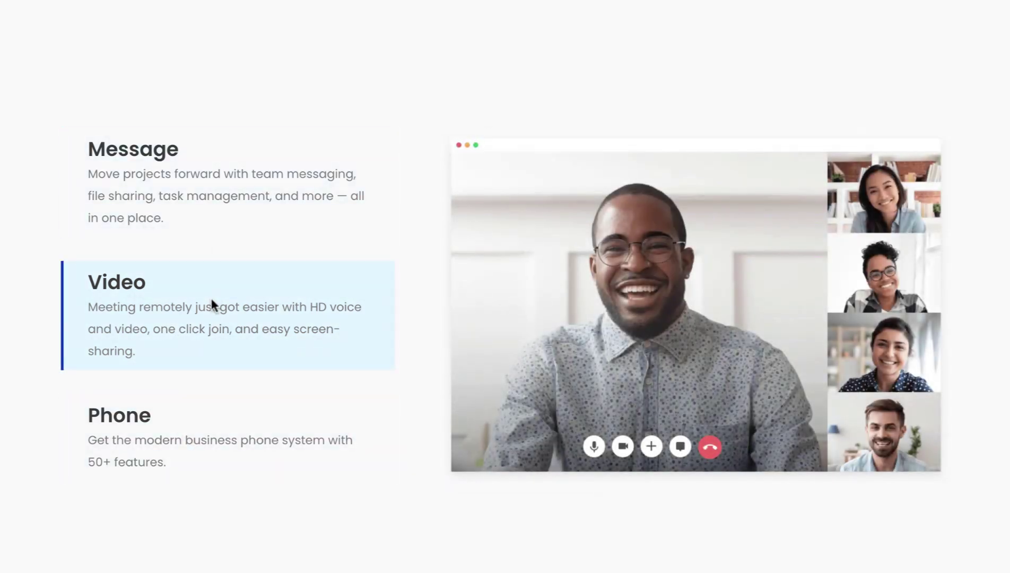
click(191, 436)
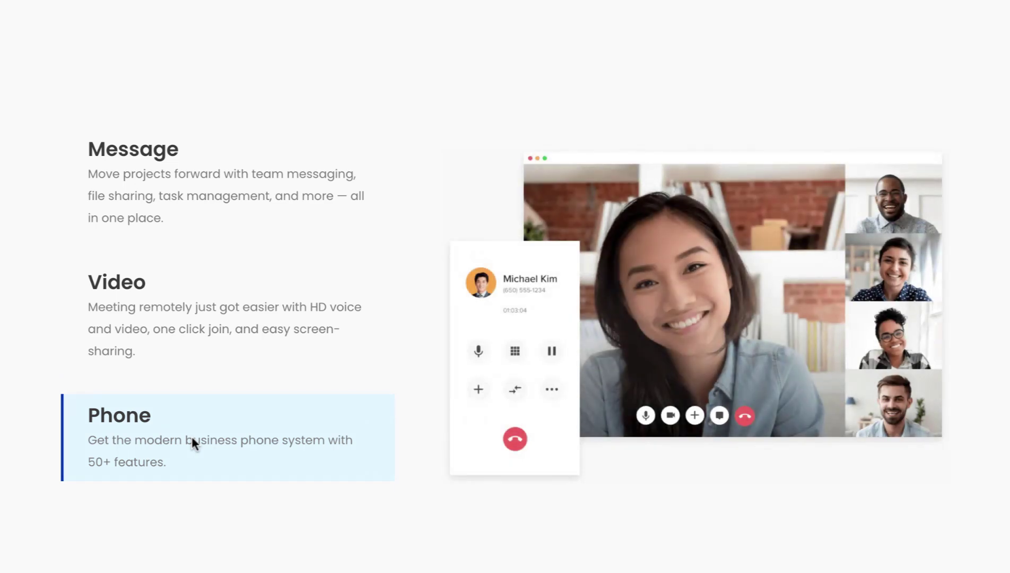
click(187, 343)
click(191, 207)
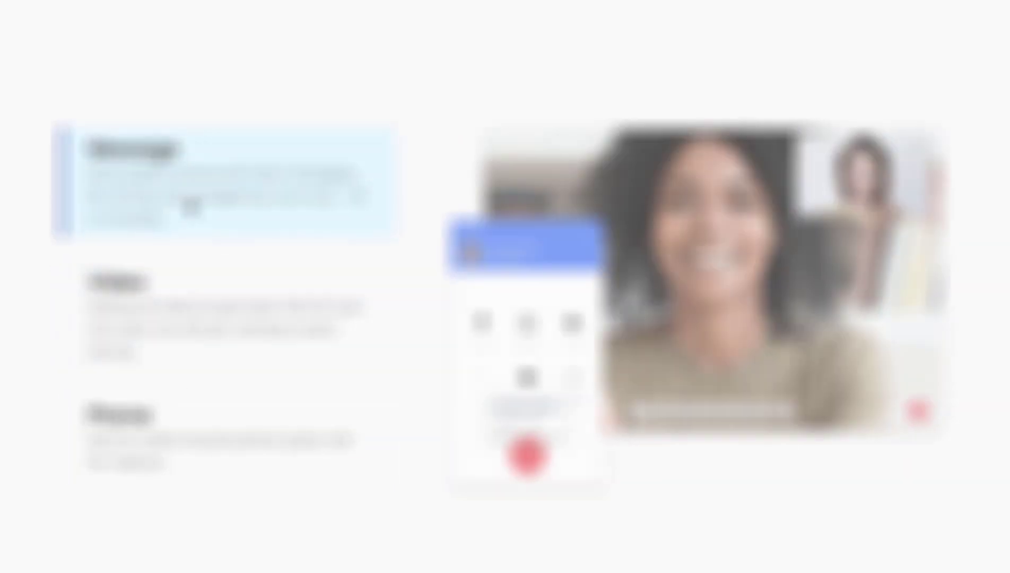
click(196, 314)
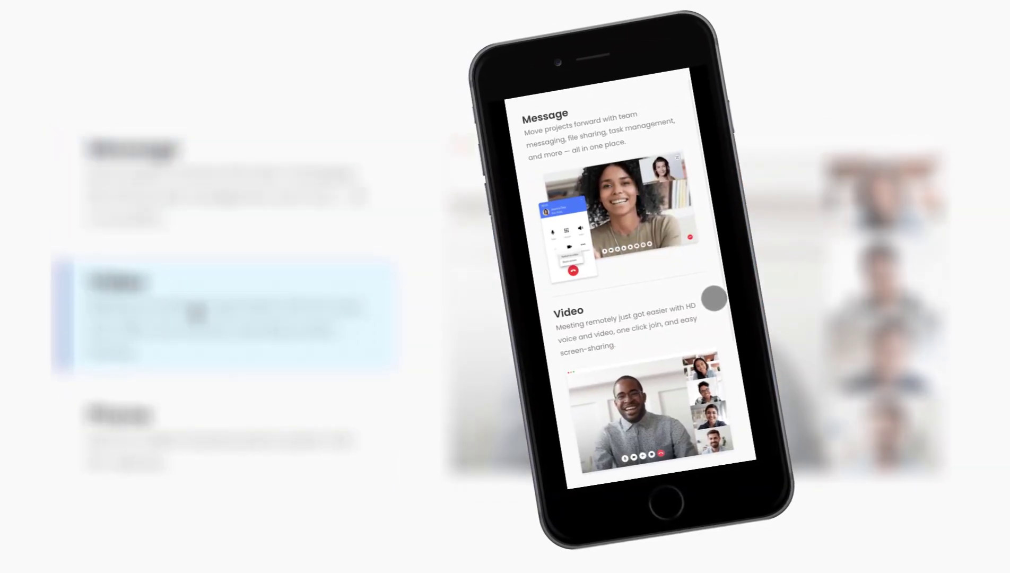
click(200, 449)
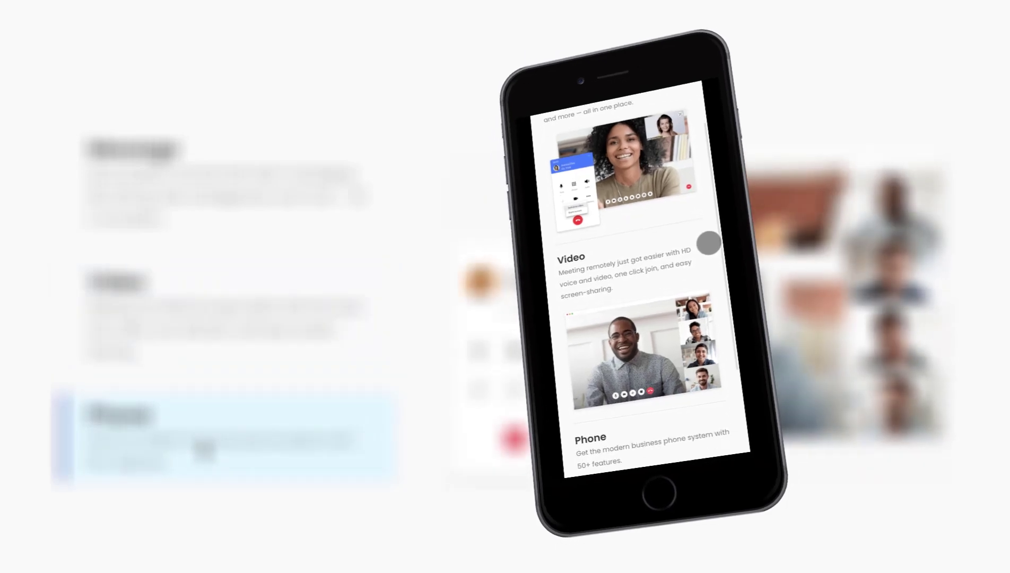
click(206, 355)
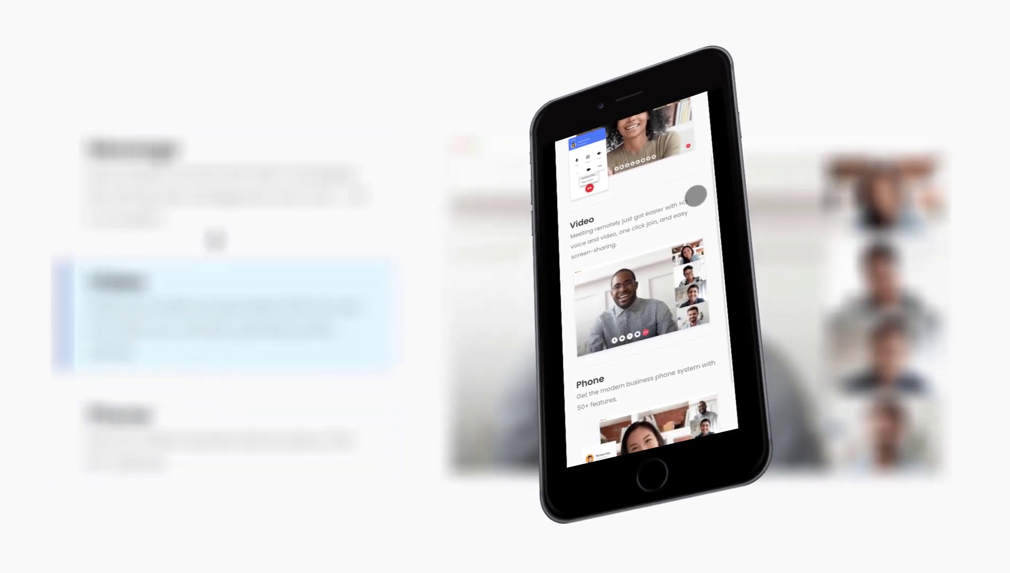
click(214, 219)
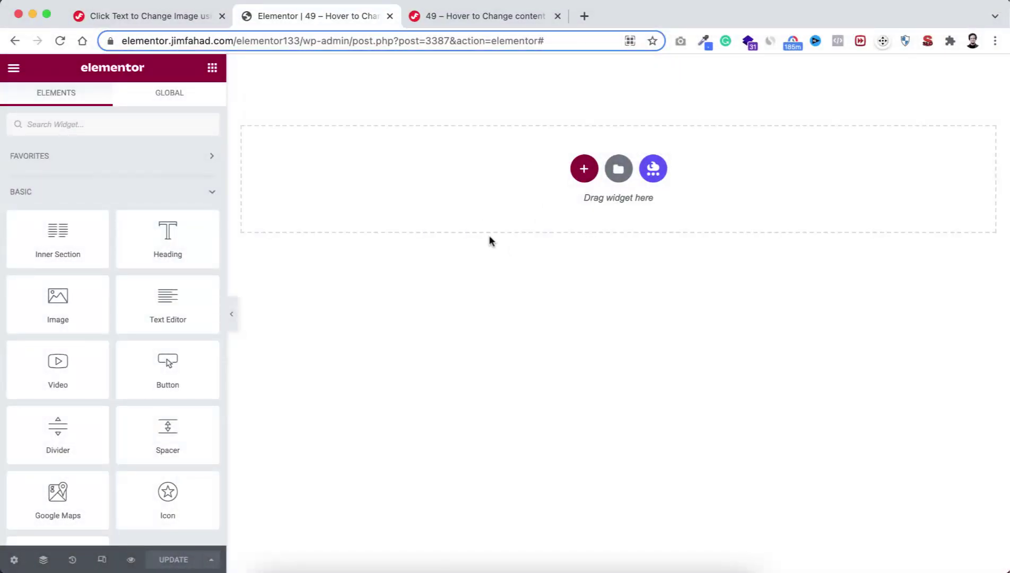
Add a section with two equal columns and set its minimum height to 100 VH.
click(584, 168)
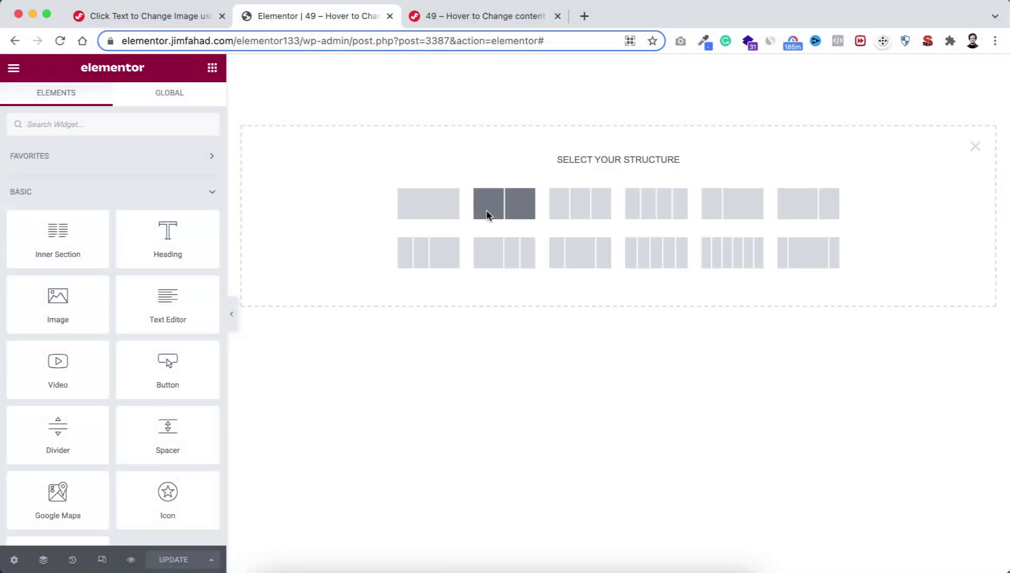
click(515, 208)
click(141, 287)
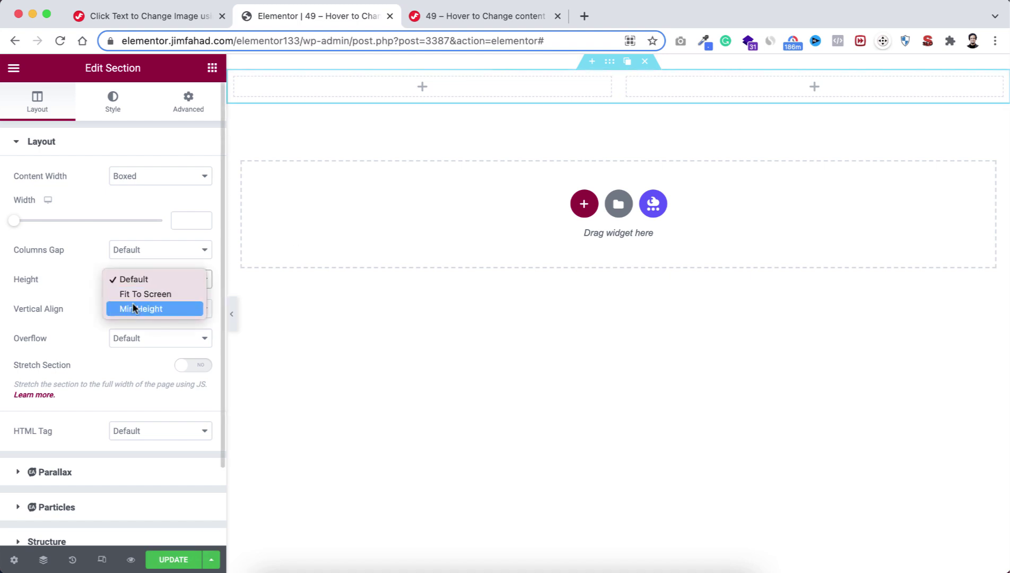
click(139, 308)
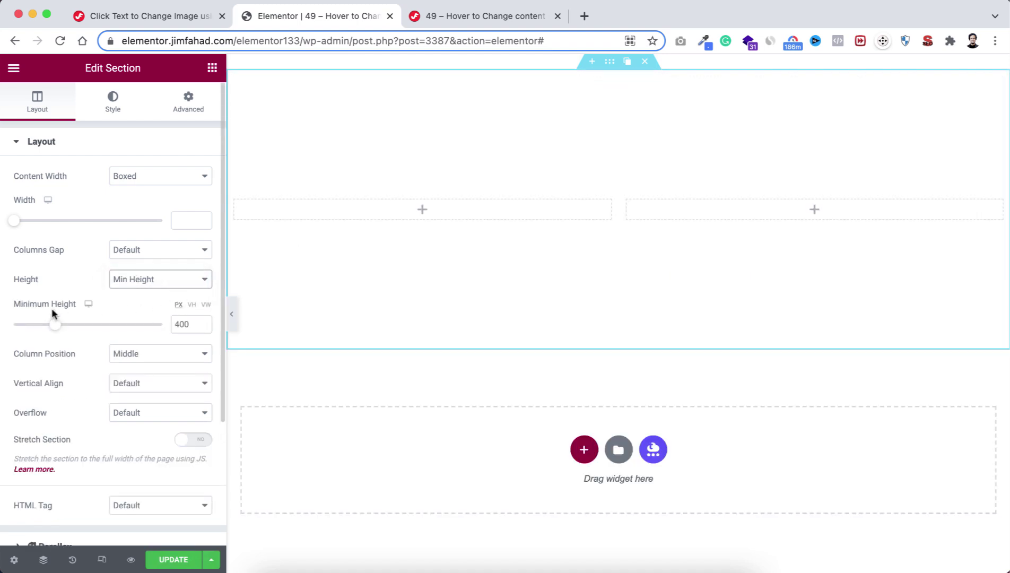
click(191, 306)
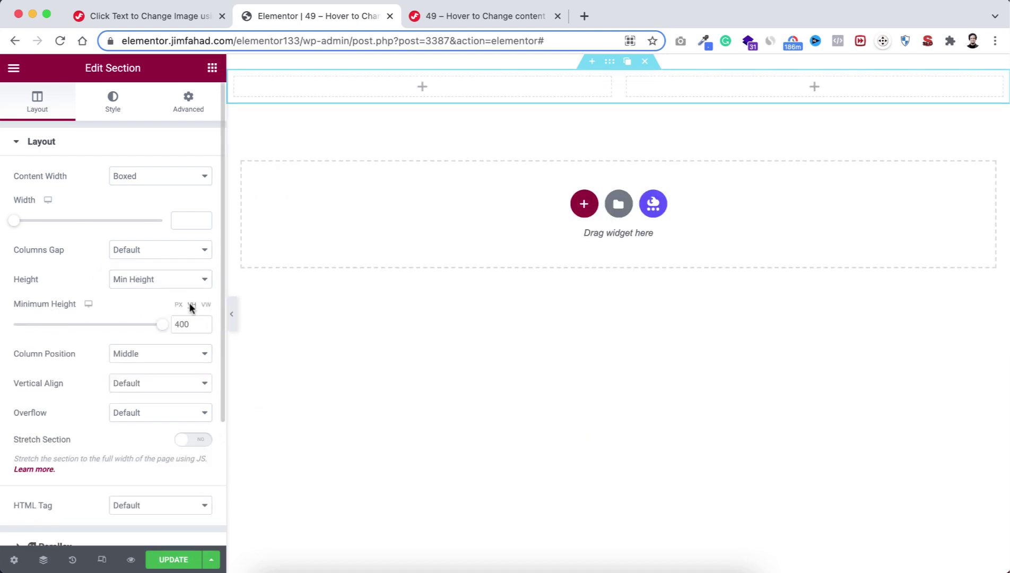
click(162, 324)
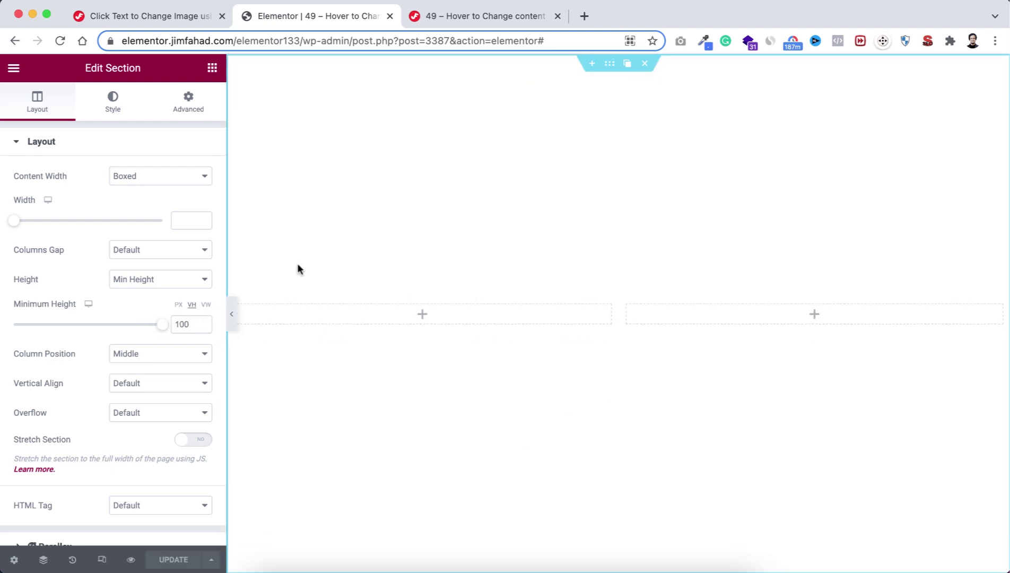
Give the section a classic background with the color #f9f9f9.
click(121, 105)
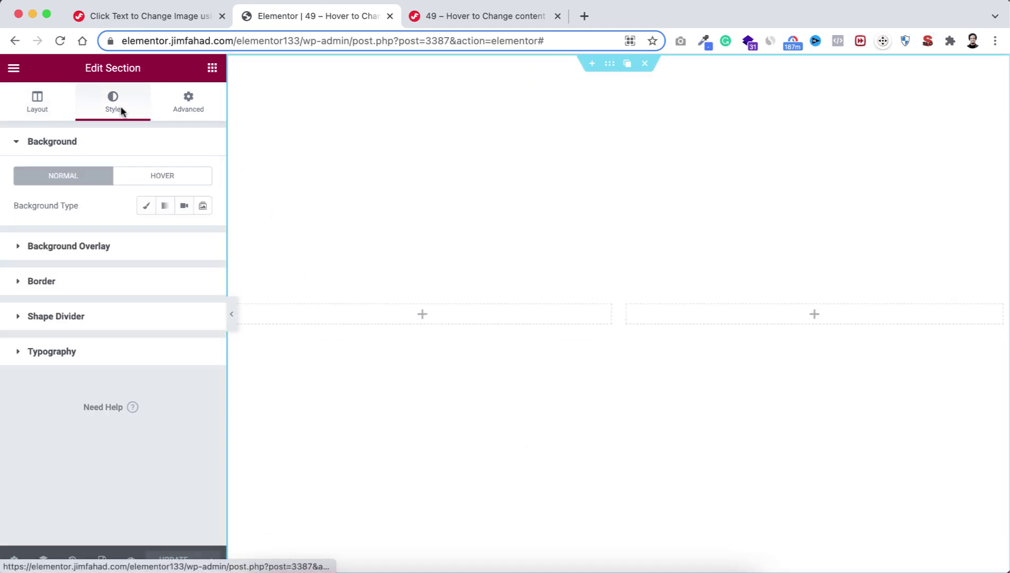
click(145, 205)
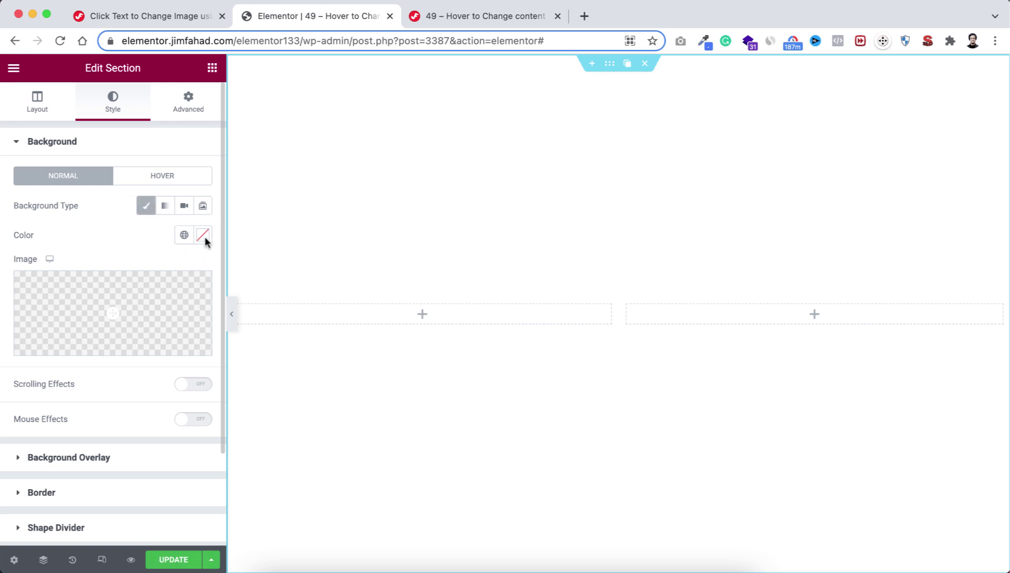
click(203, 235)
text(#f9f9f9)
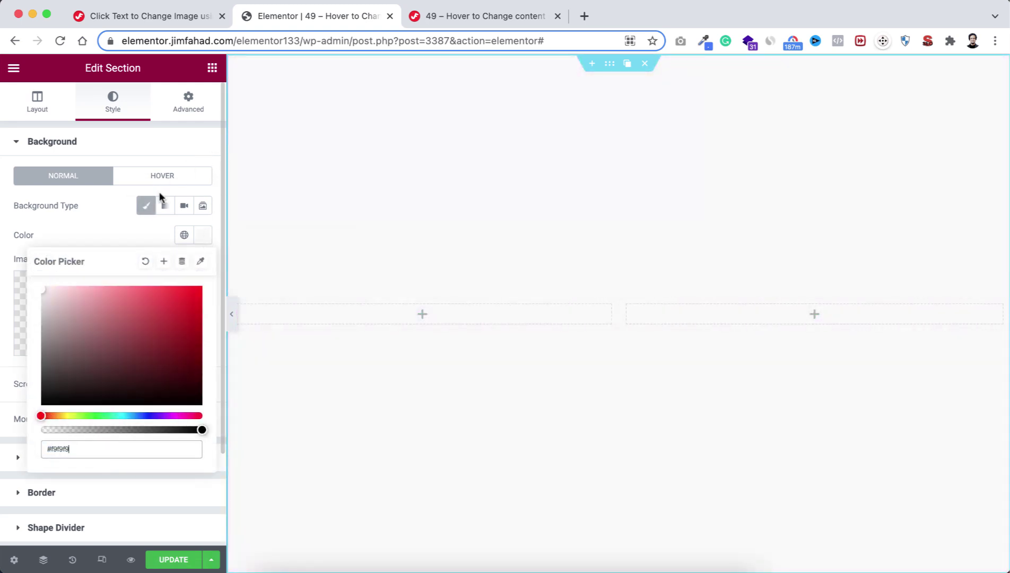
click(137, 226)
Set the section's padding to 25 px on all sides and narrow its left column to about 39.6% width.
click(188, 100)
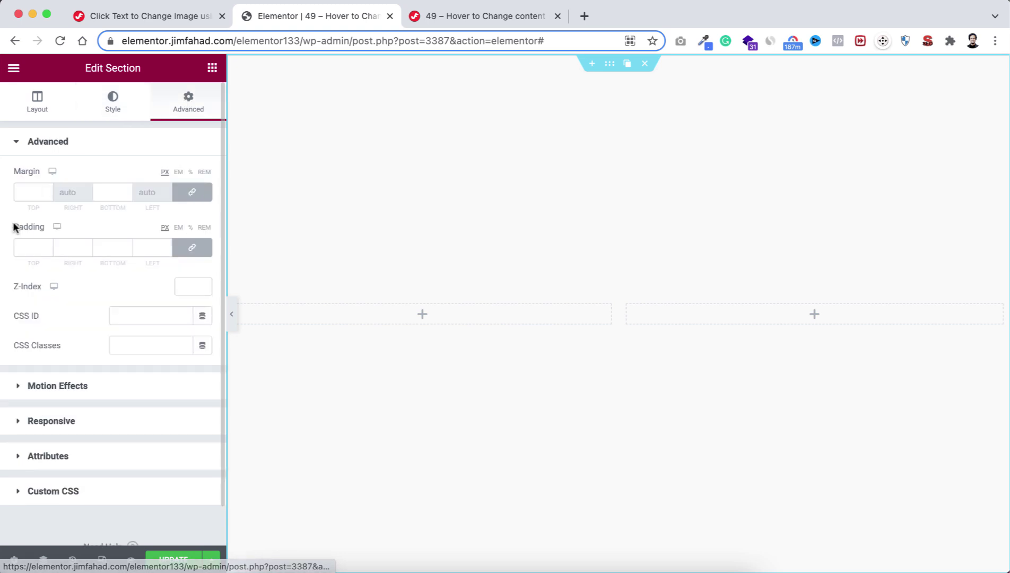
click(29, 248)
text(25)
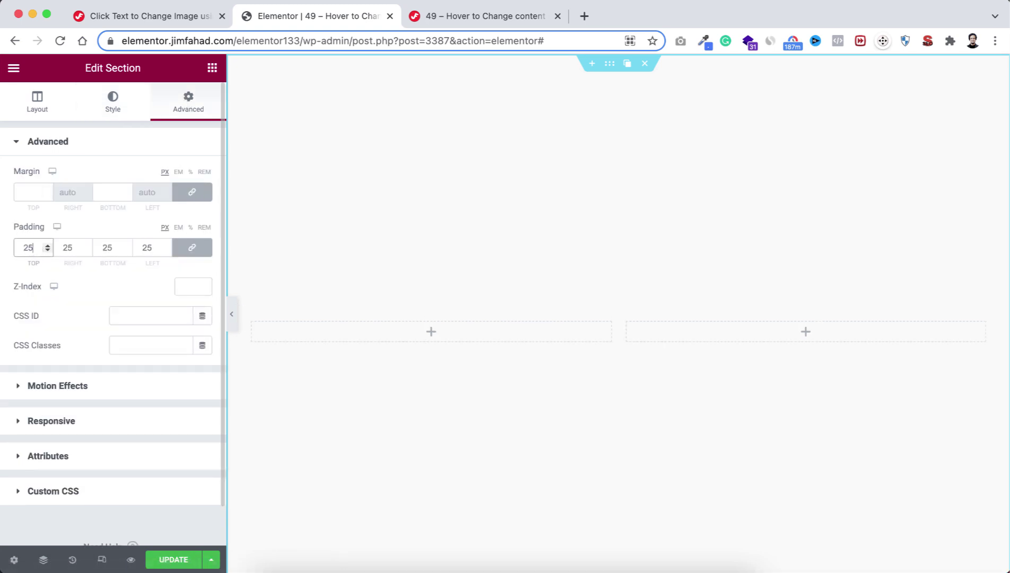
click(88, 296)
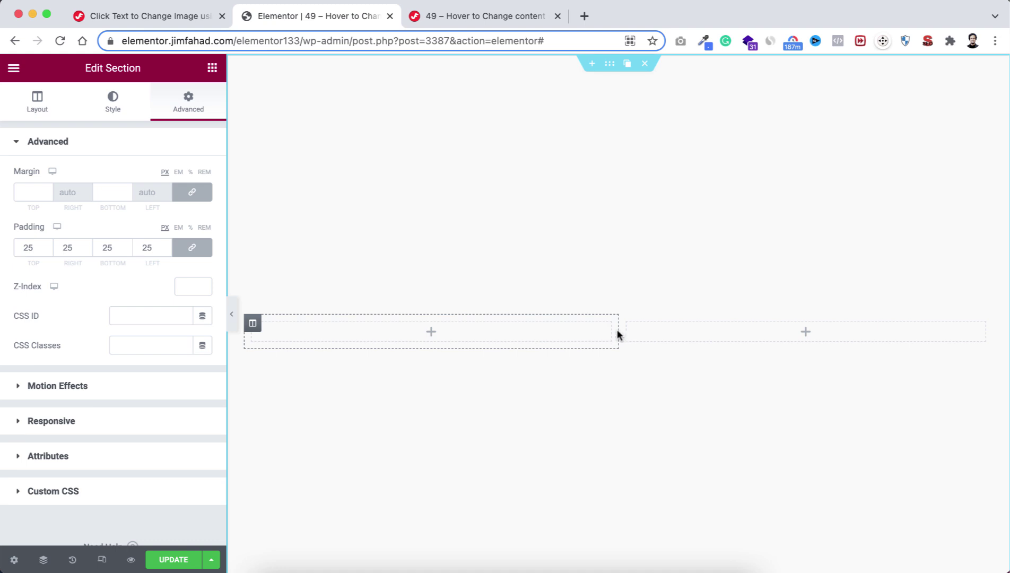
drag(618, 333, 539, 332)
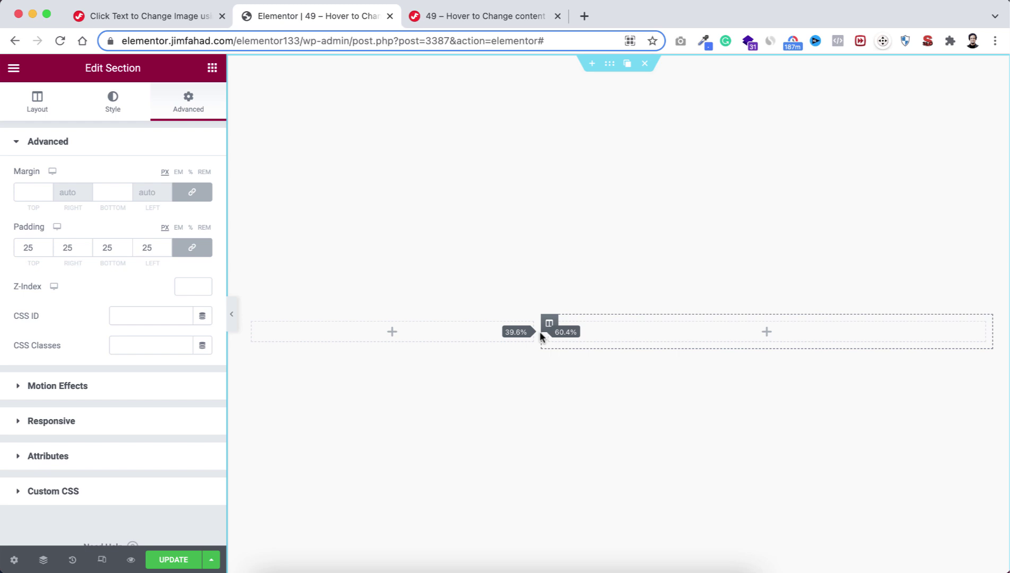
drag(540, 332, 539, 332)
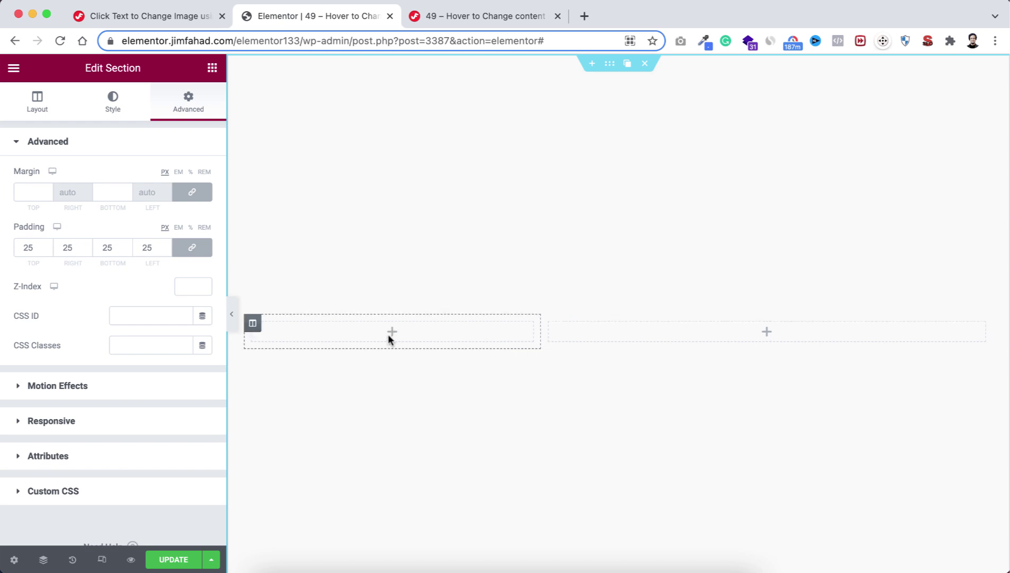
Add a Text Editor to the left column: "Message" heading and "Move projects forward with team messaging, file sharing, task management, and more — all in one place.".
click(393, 333)
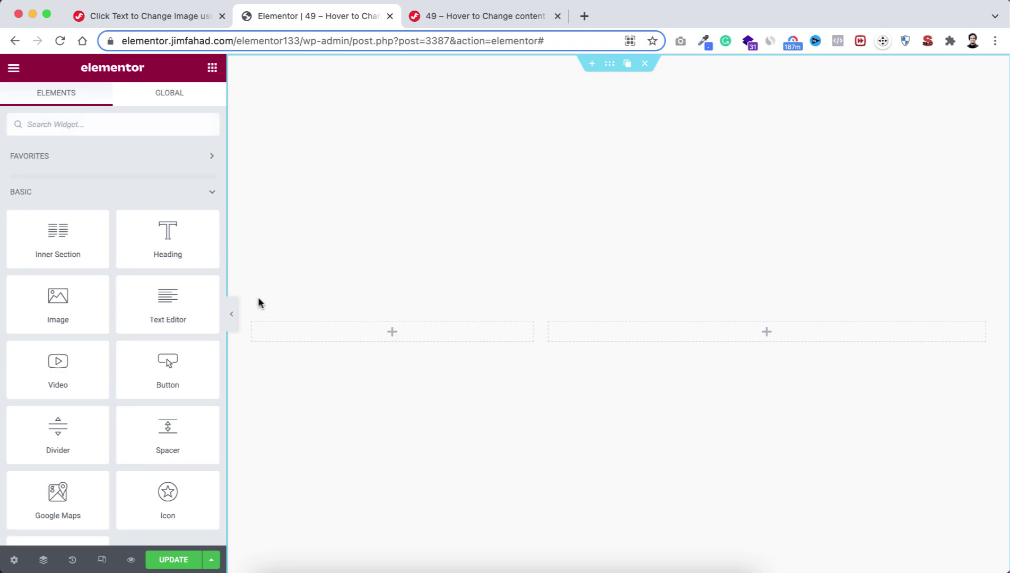
drag(159, 297, 393, 323)
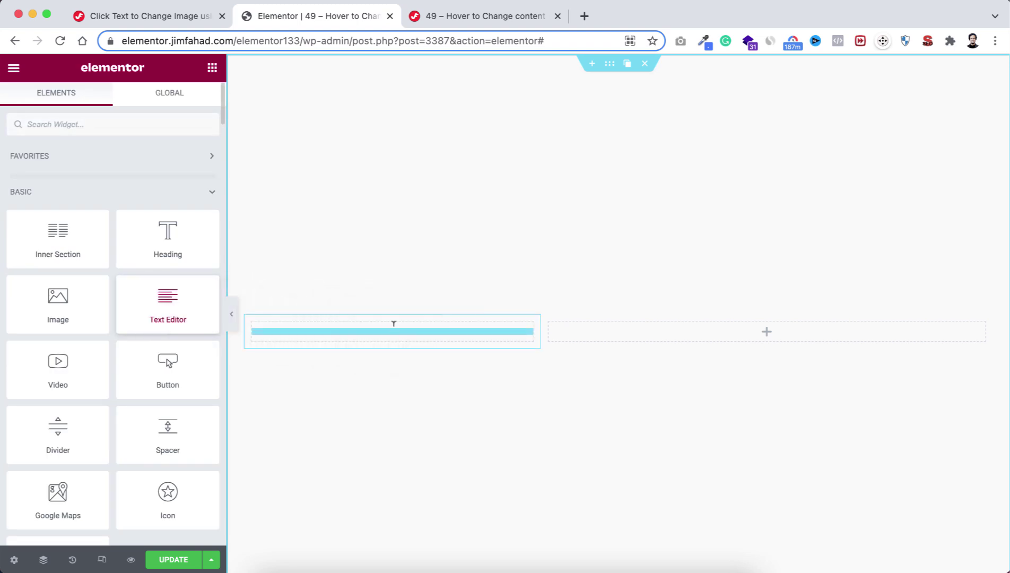
drag(172, 324, 17, 256)
text(Message Move projects forward with team messaging, file sharing, task management, and more — all in one place.)
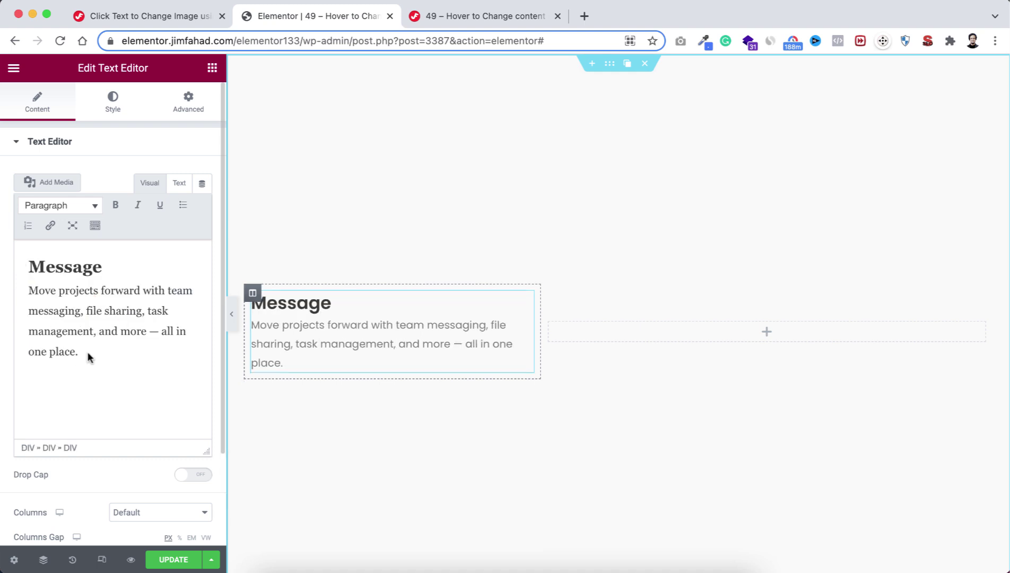
drag(80, 351, 28, 290)
click(104, 307)
click(93, 270)
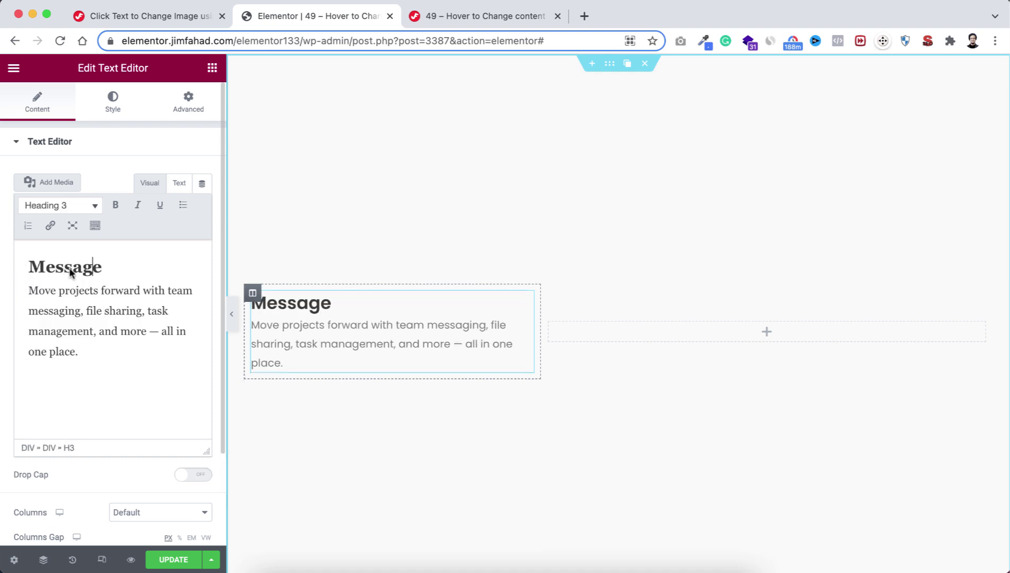
click(78, 208)
click(107, 424)
Unlink the Message text widget's margins and set the bottom margin to 10 px, keeping 0 on the other sides.
click(179, 102)
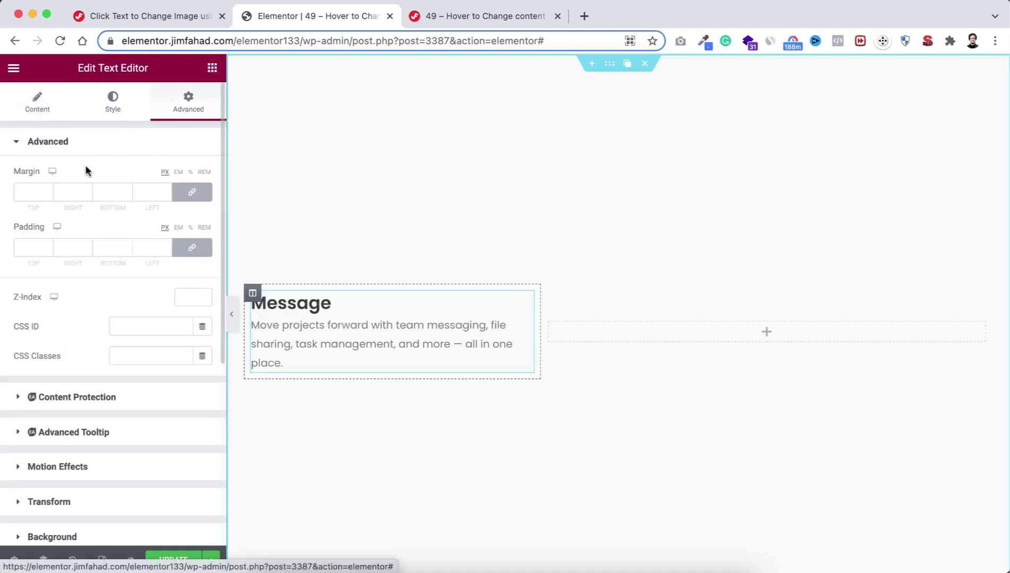
click(192, 195)
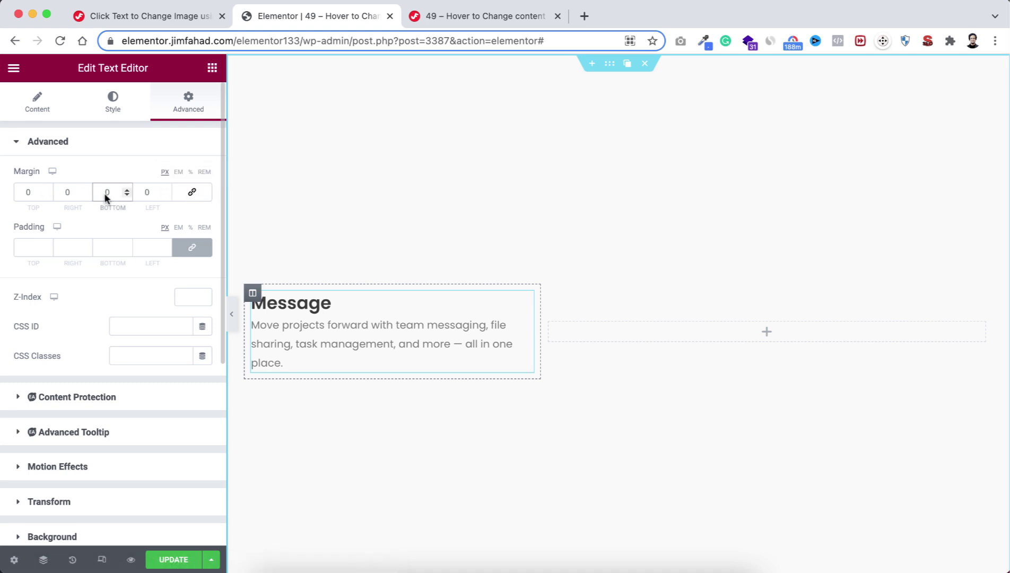
text(1)
Set the Message text widget's padding to 10 px top and bottom, 25 px right and 30 px left.
click(28, 249)
text(10)
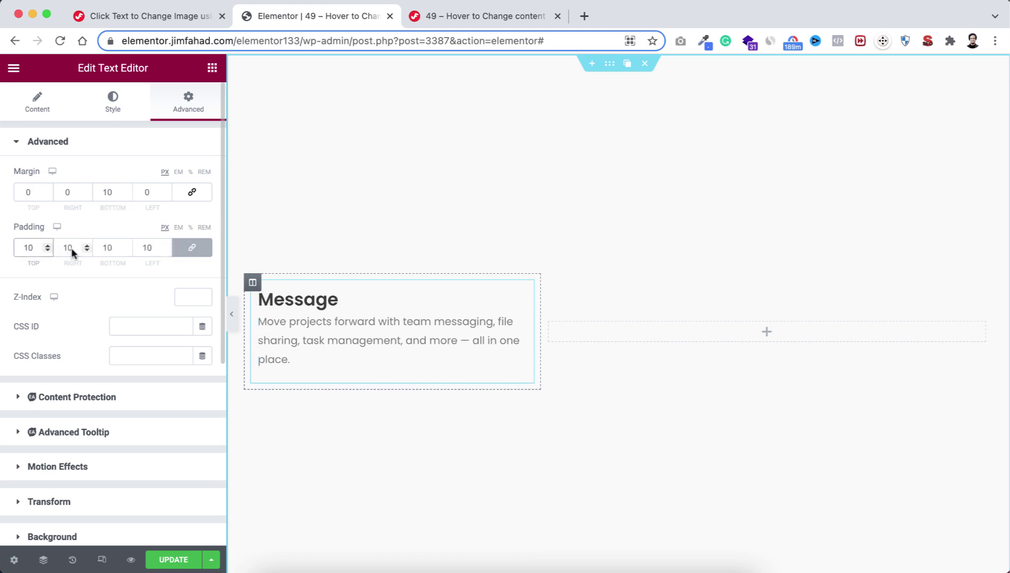
click(193, 247)
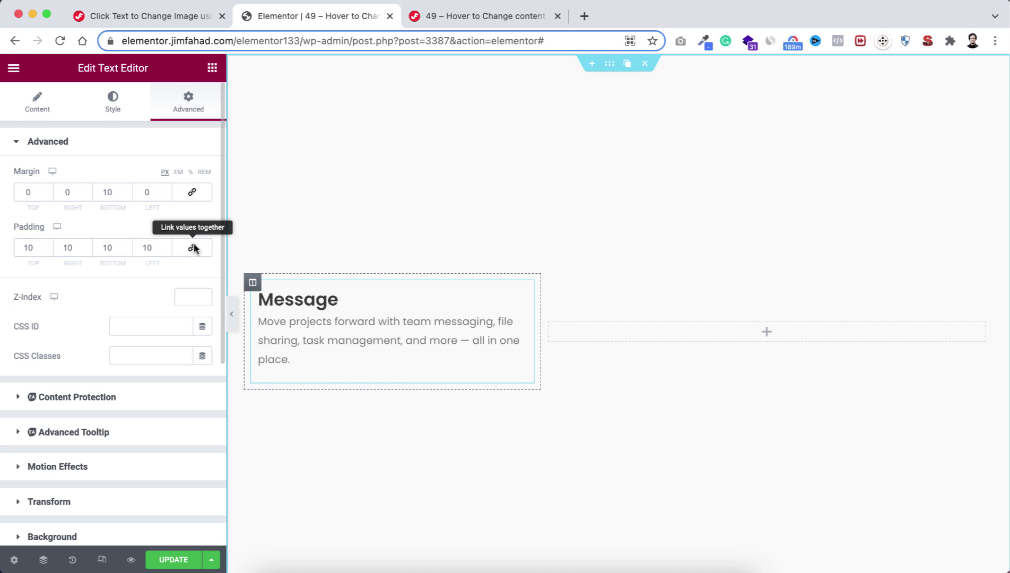
text(25)
double_click(152, 250)
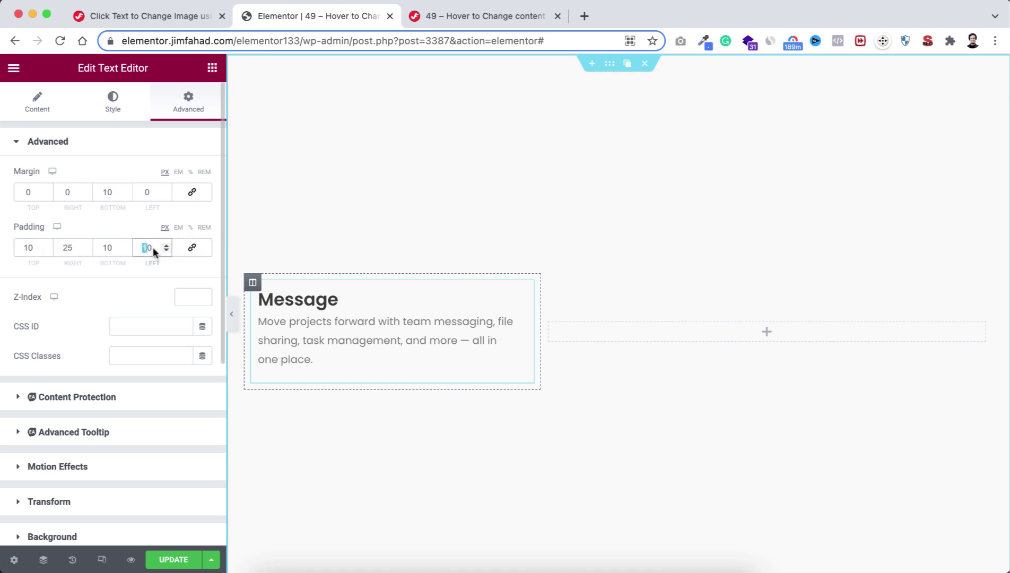
text(30)
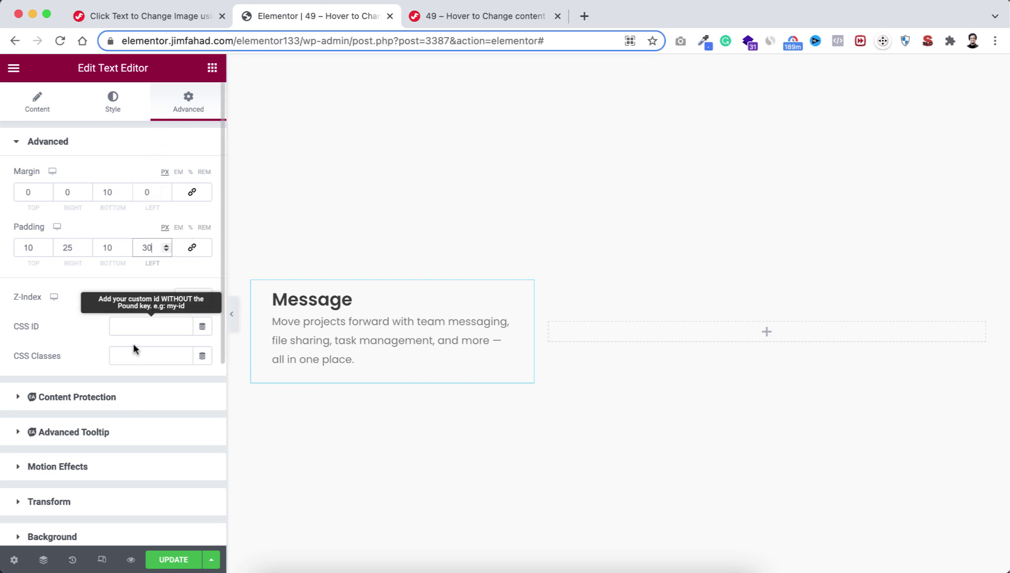
Give the Message text widget a classic hover background in #dff5ff with a transition duration of 0.5.
scroll(126, 471, down, 4)
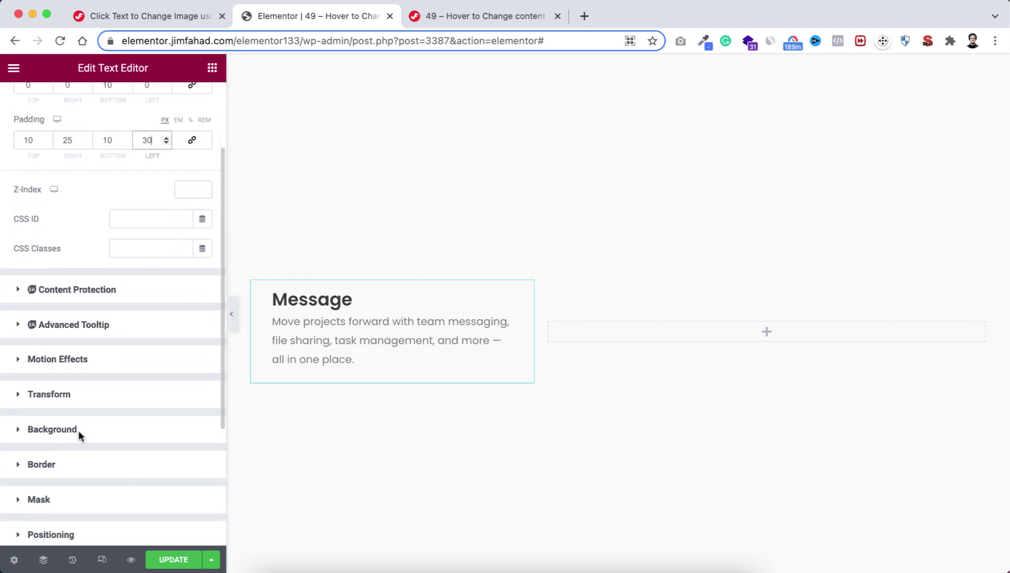
click(96, 428)
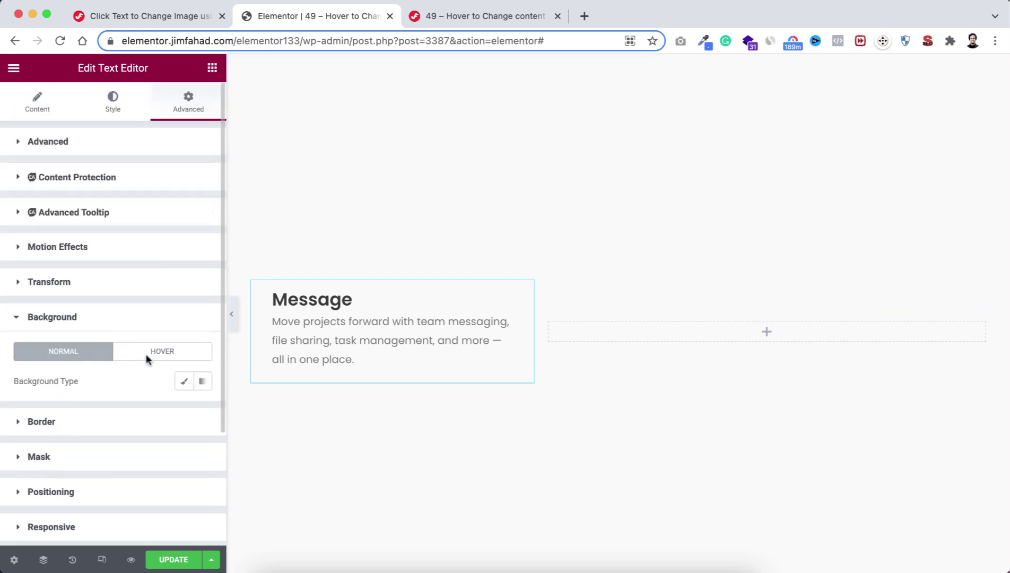
click(161, 352)
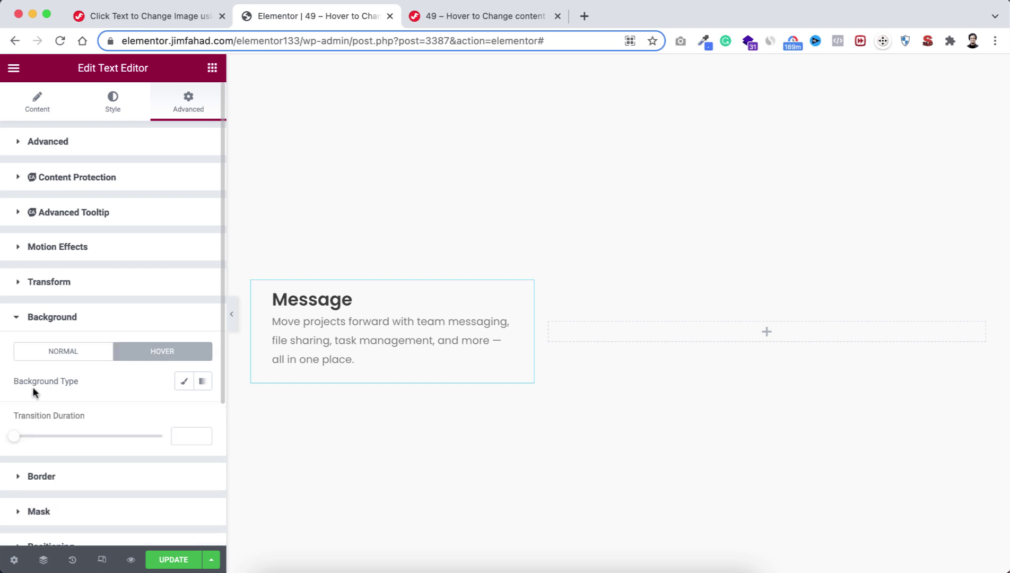
click(183, 382)
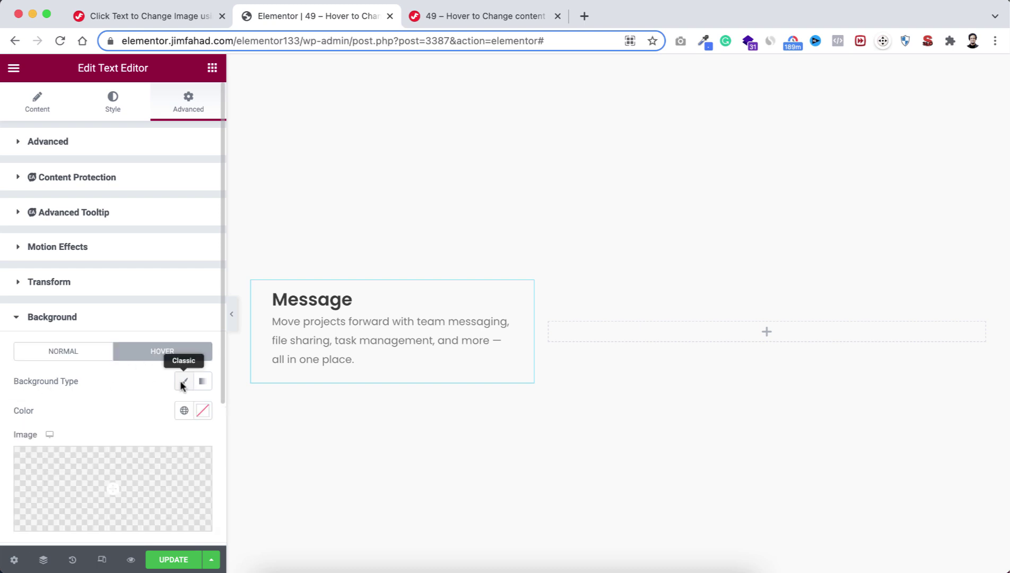
click(201, 411)
text(#dff5ff)
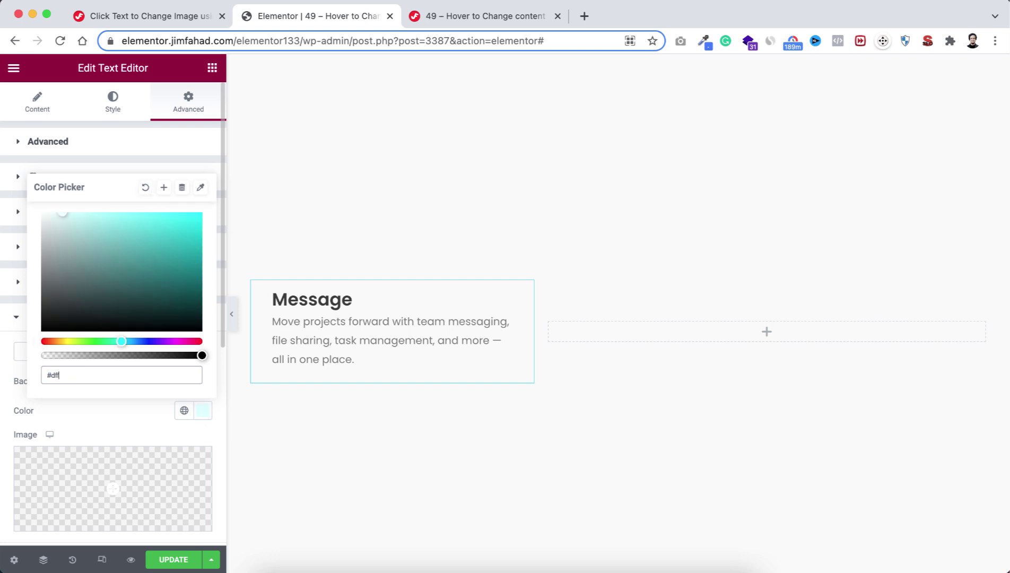
click(134, 417)
scroll(136, 417, down, 3)
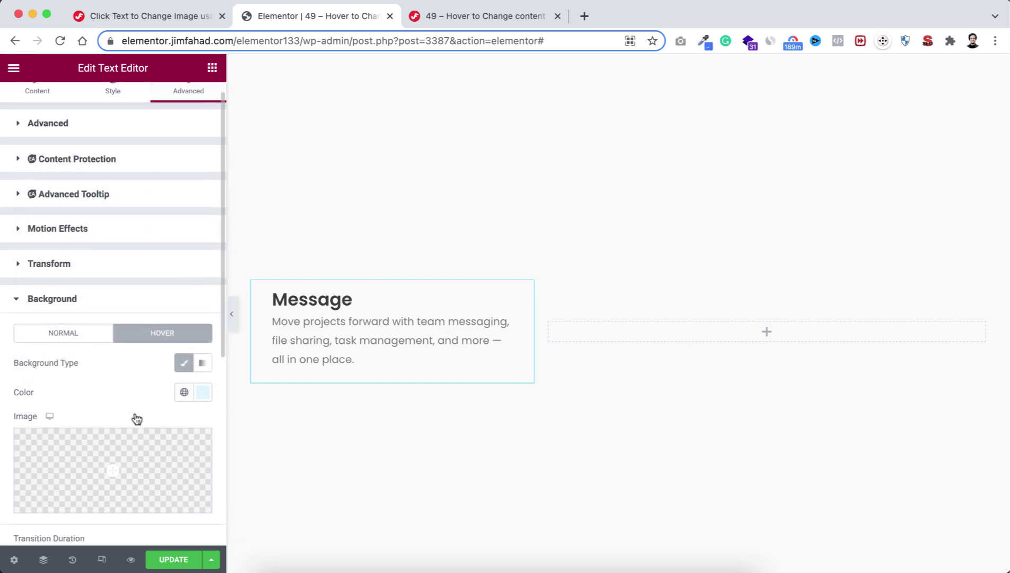
drag(14, 460, 40, 460)
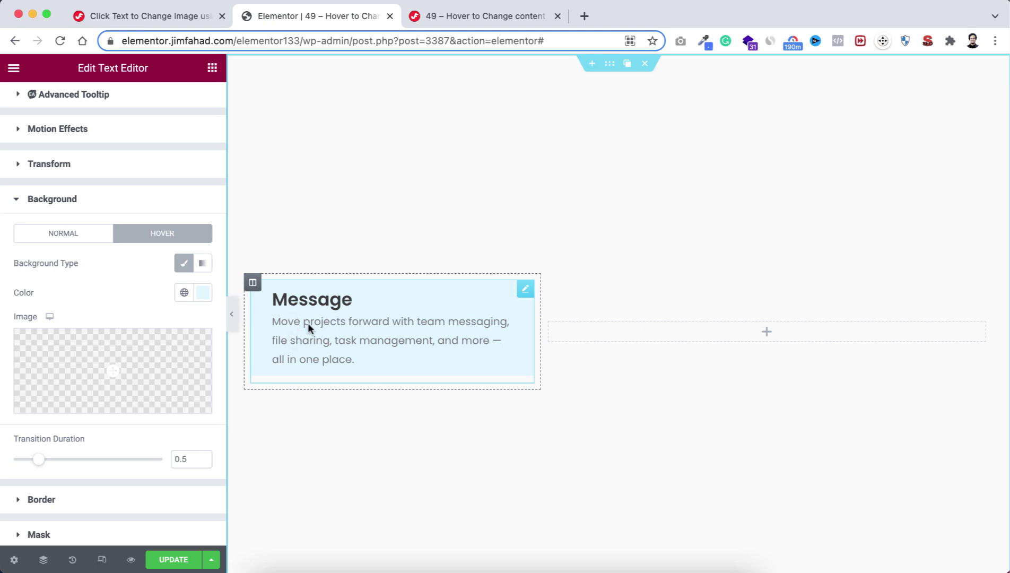
Add a solid hover border to the Message text widget with unlinked widths: 4 px on the left and 0 on the other sides.
scroll(112, 469, down, 3)
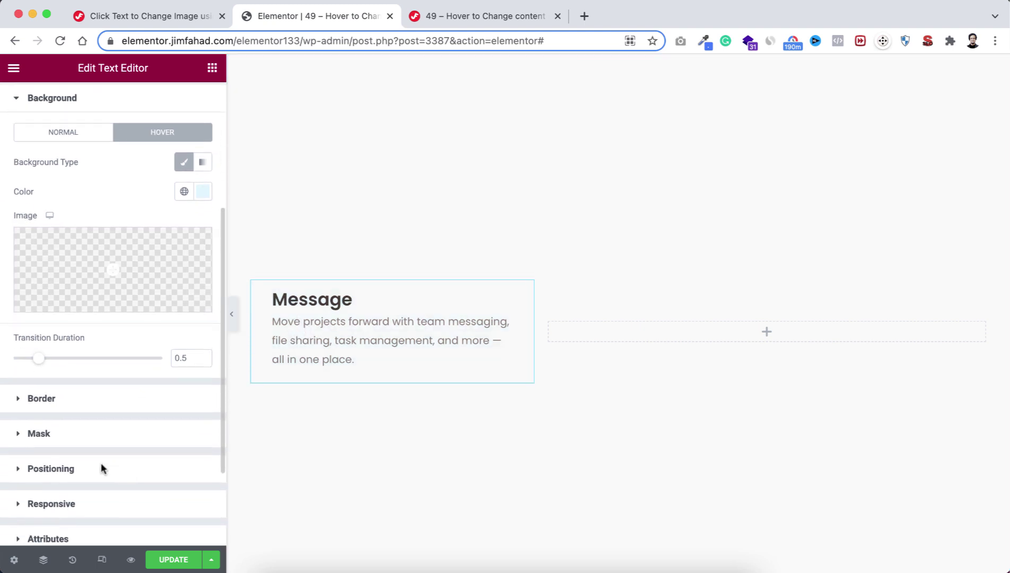
click(48, 399)
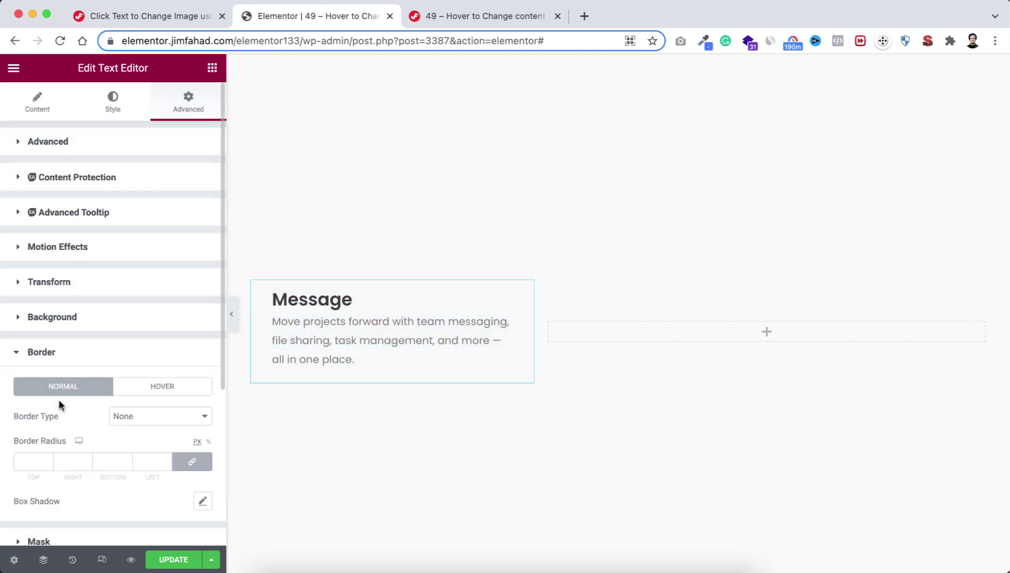
click(148, 384)
scroll(91, 419, down, 1)
click(141, 375)
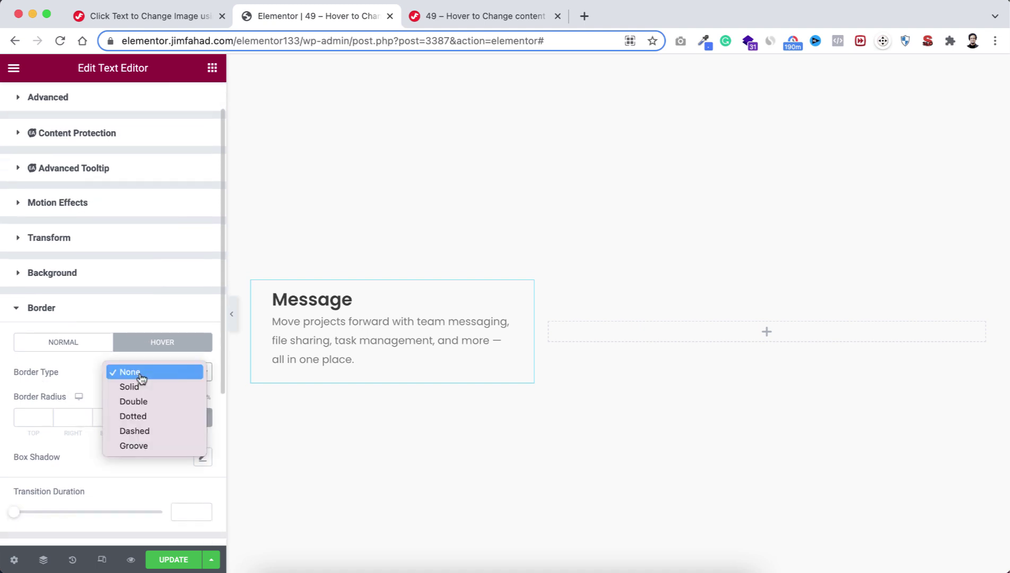
click(139, 387)
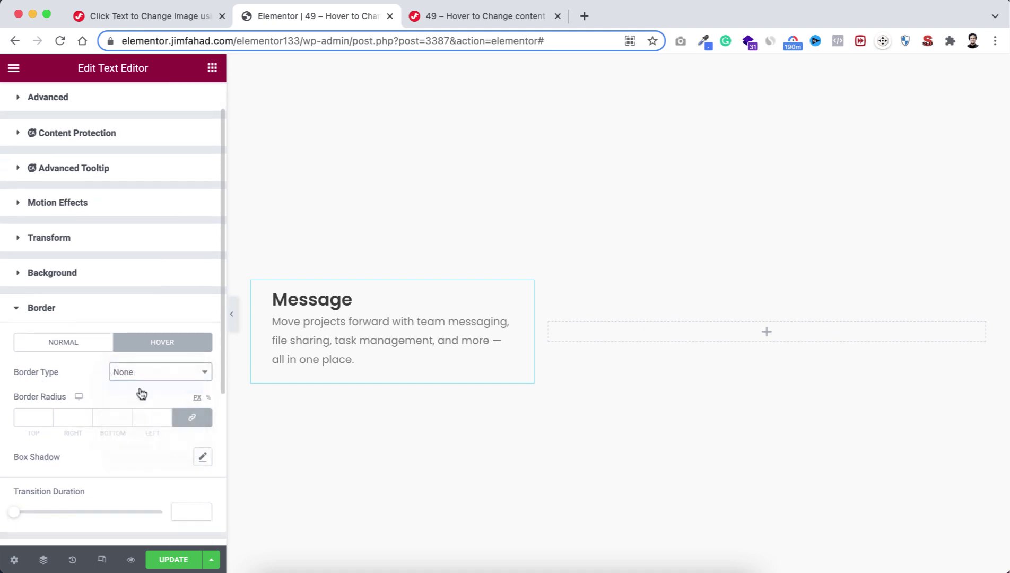
click(194, 417)
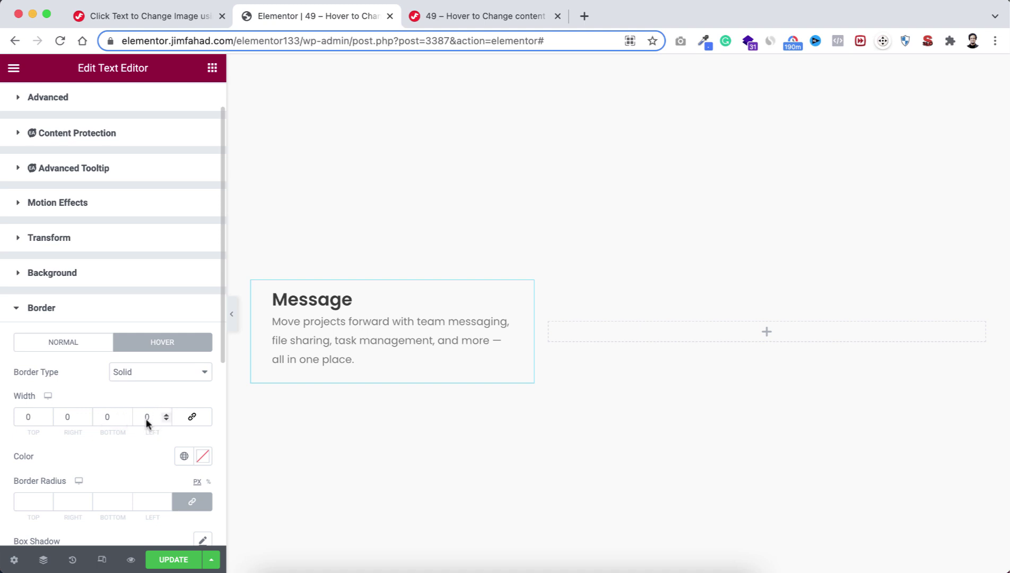
text(4)
Color the Message text widget's hover border #002fa7 and give the border a short transition duration.
scroll(98, 475, down, 1)
click(203, 422)
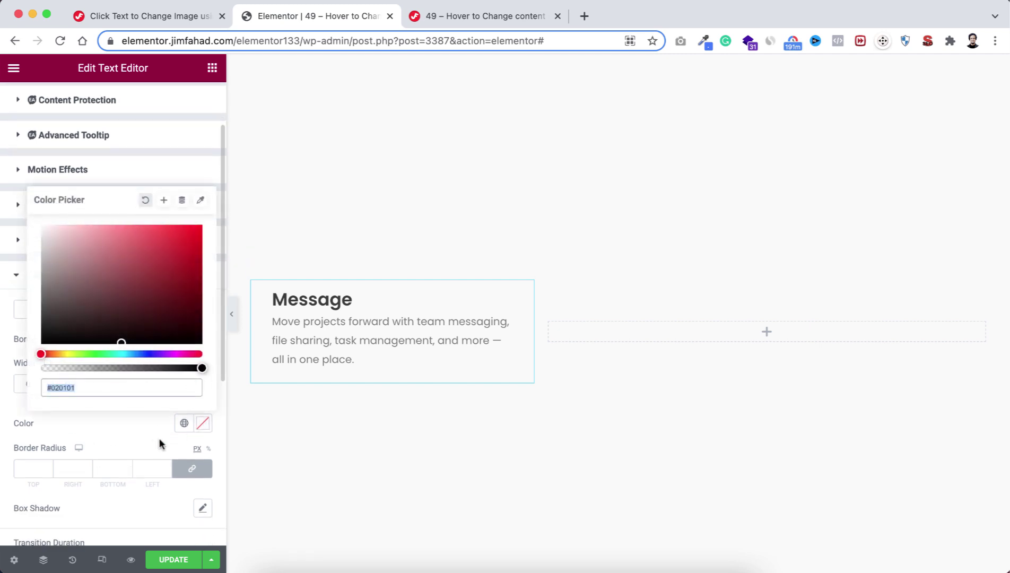
text(#002fa7)
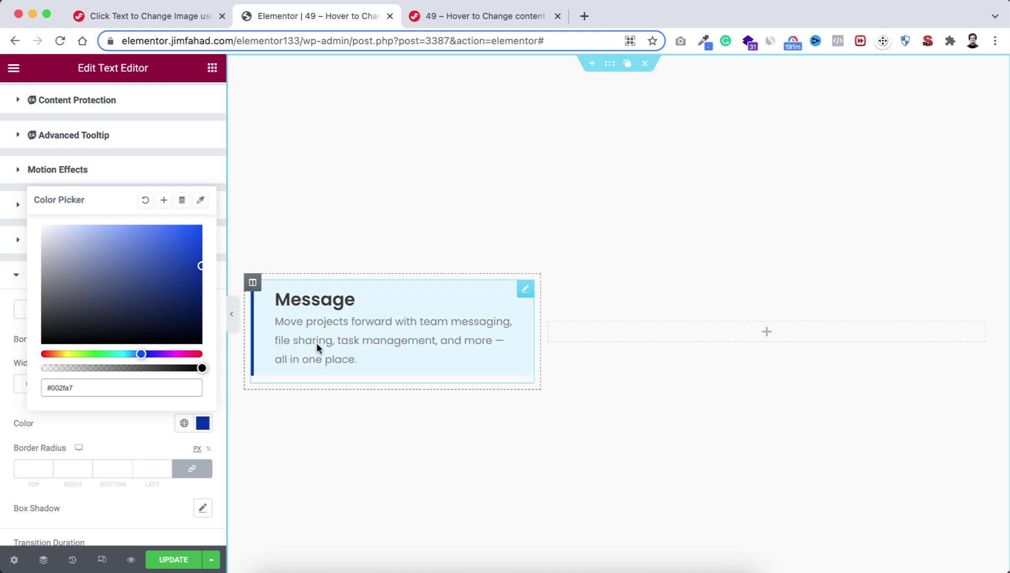
click(140, 427)
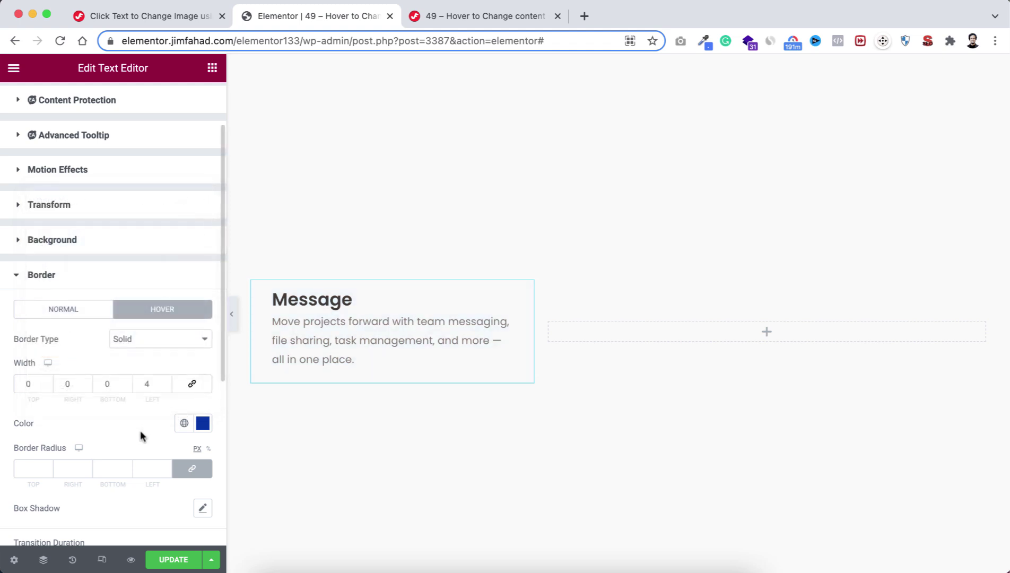
scroll(140, 479, down, 3)
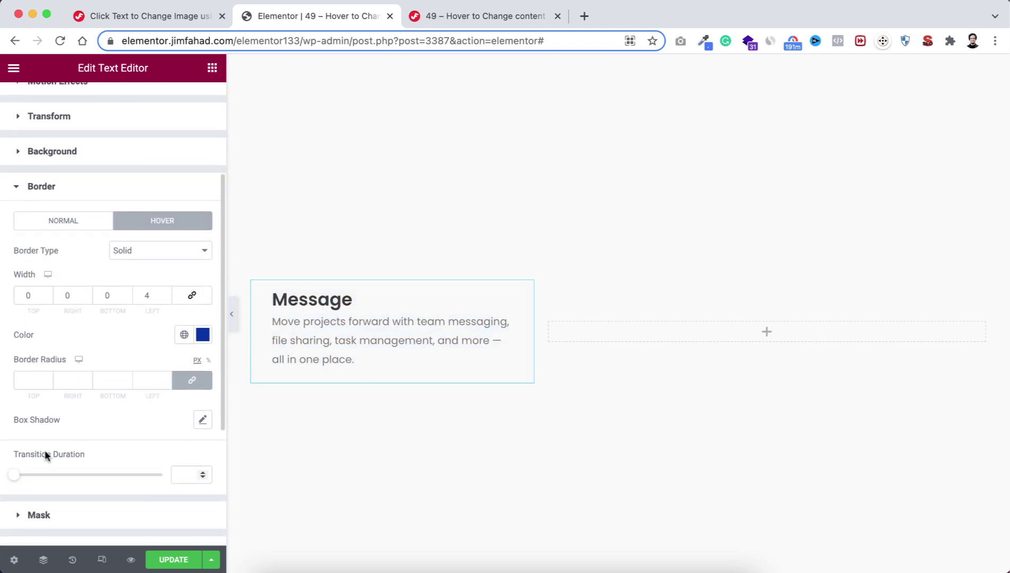
drag(14, 476, 39, 473)
Give the Message text widget's normal state a solid, fully transparent border, 4 px on the left and 0 on the other sides.
click(67, 222)
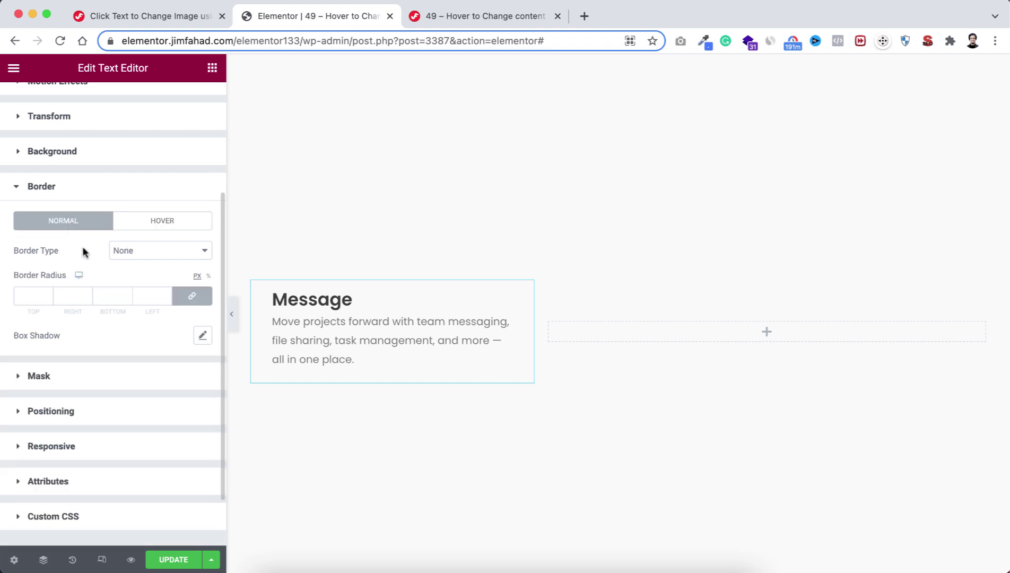
click(123, 250)
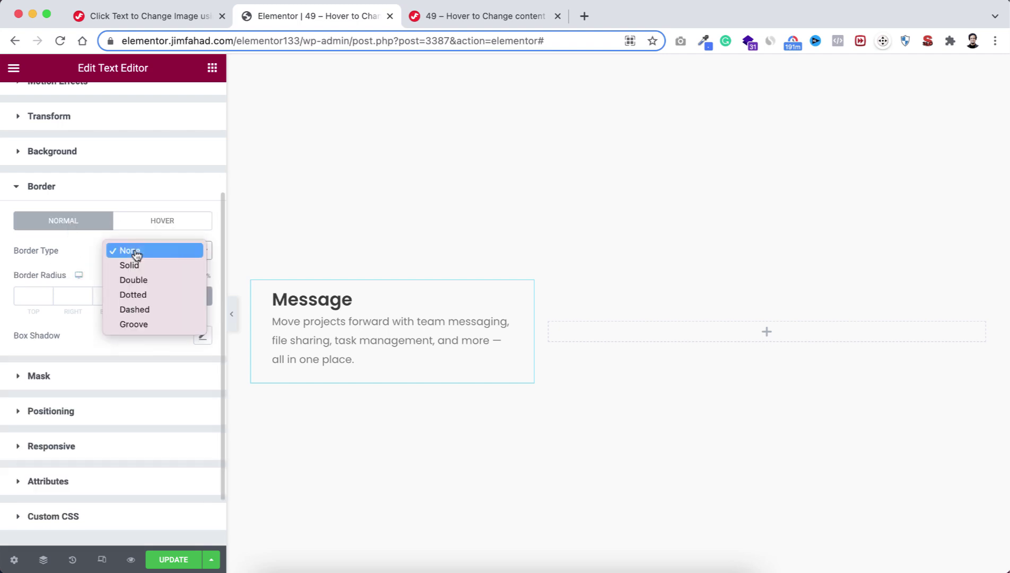
click(133, 265)
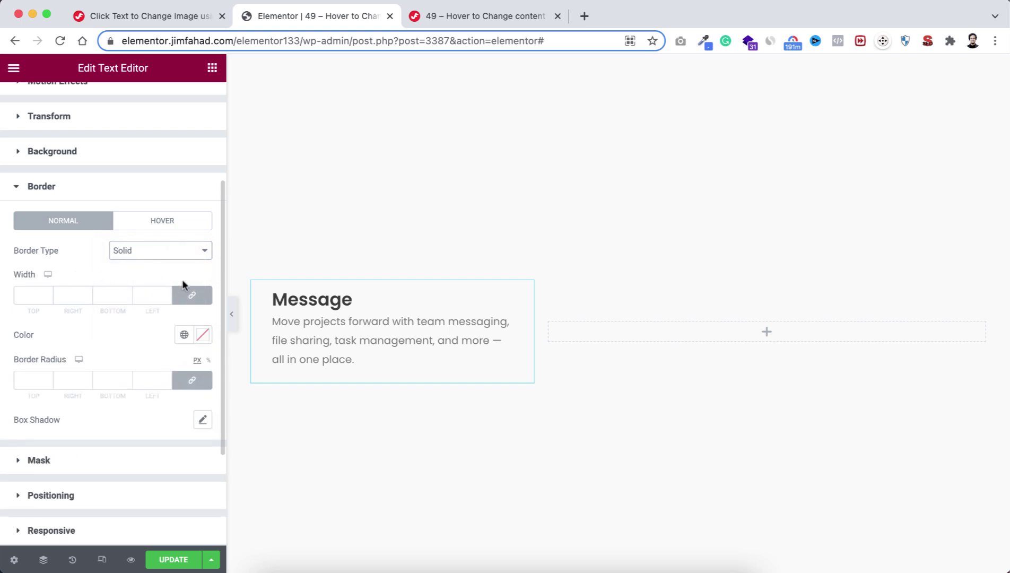
click(185, 290)
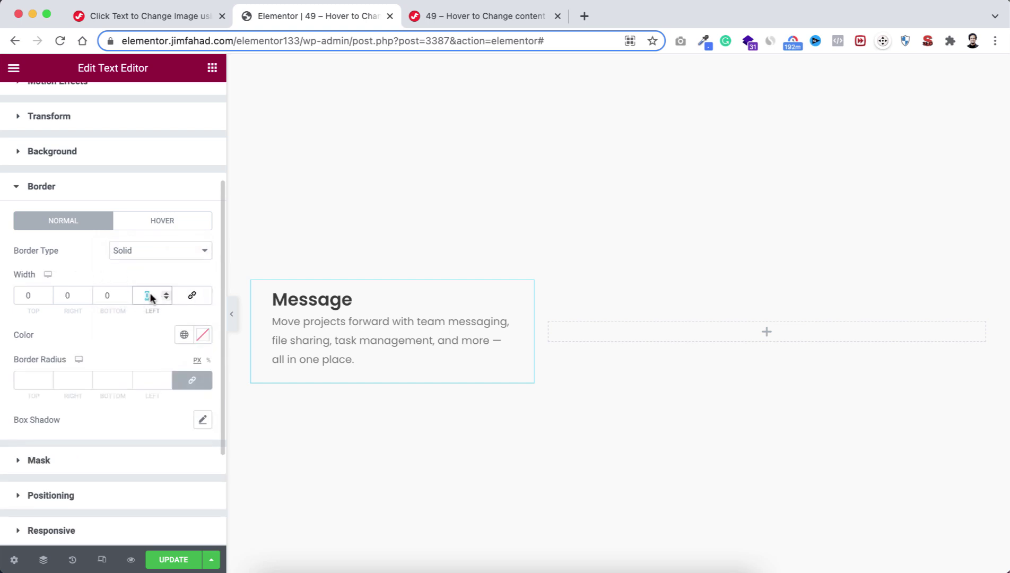
text(4)
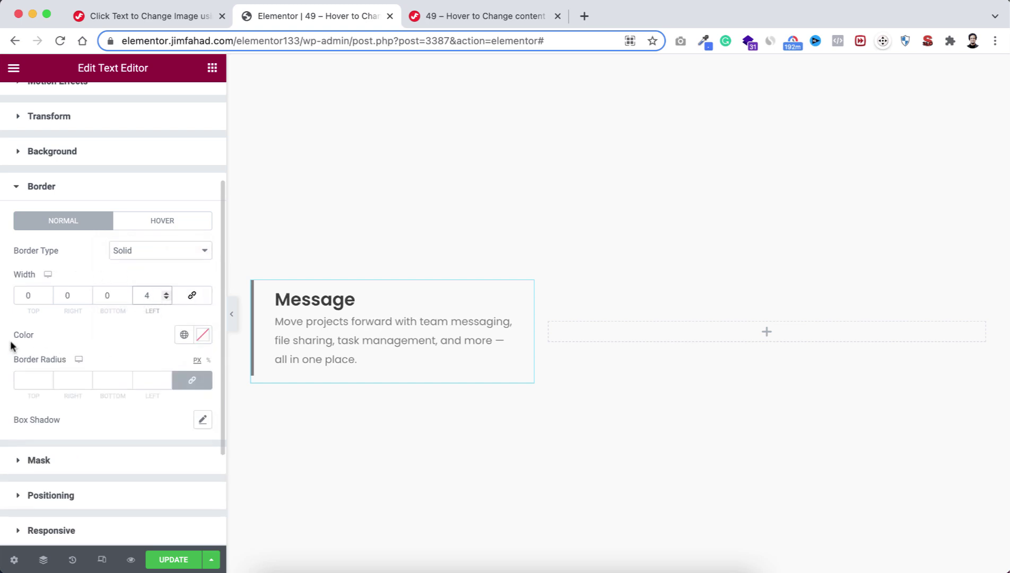
click(200, 335)
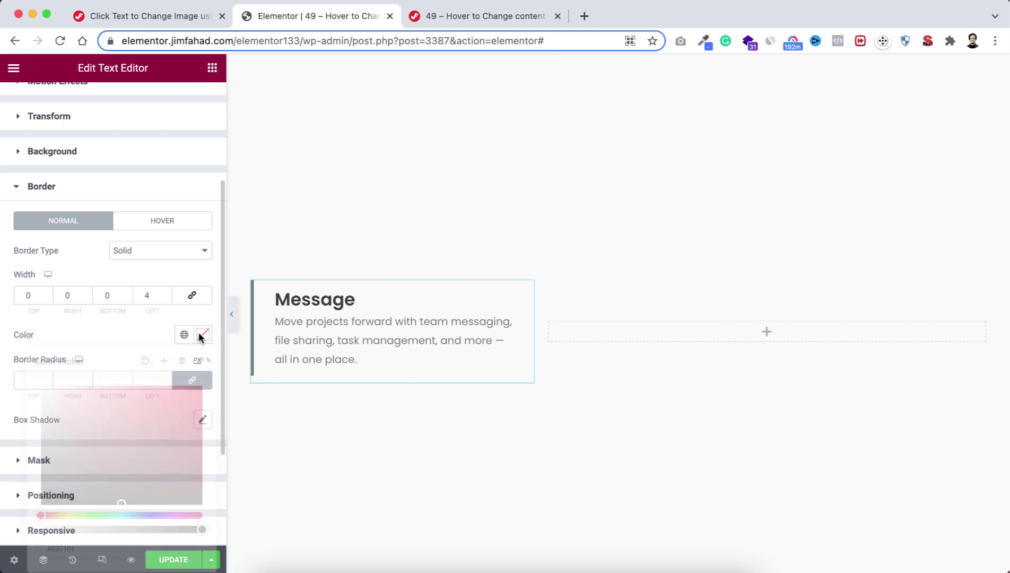
drag(199, 529, 26, 525)
click(105, 338)
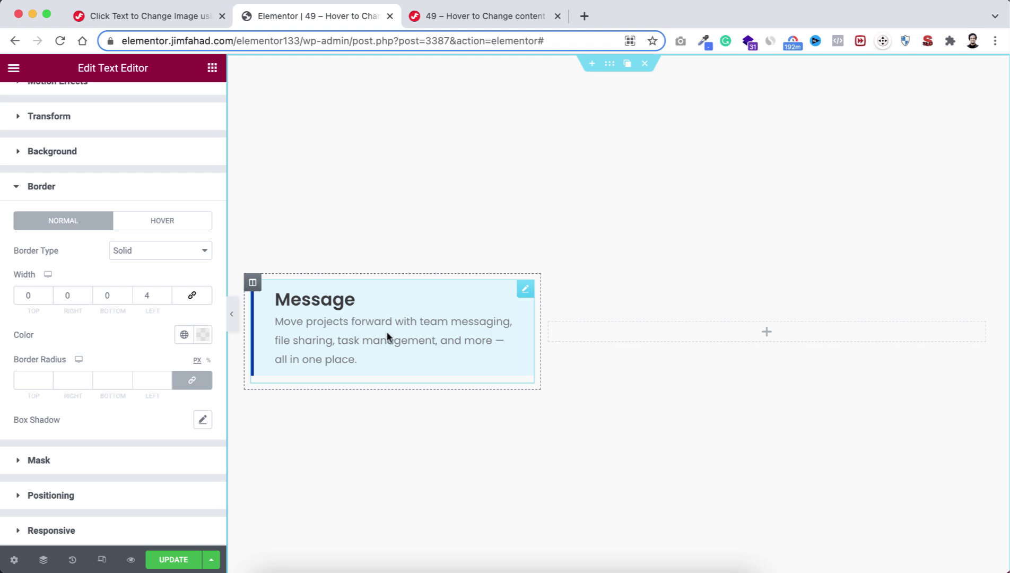
Duplicate the Message text widget twice to get three stacked text blocks in the left column.
mouse_move(527, 292)
click(508, 289)
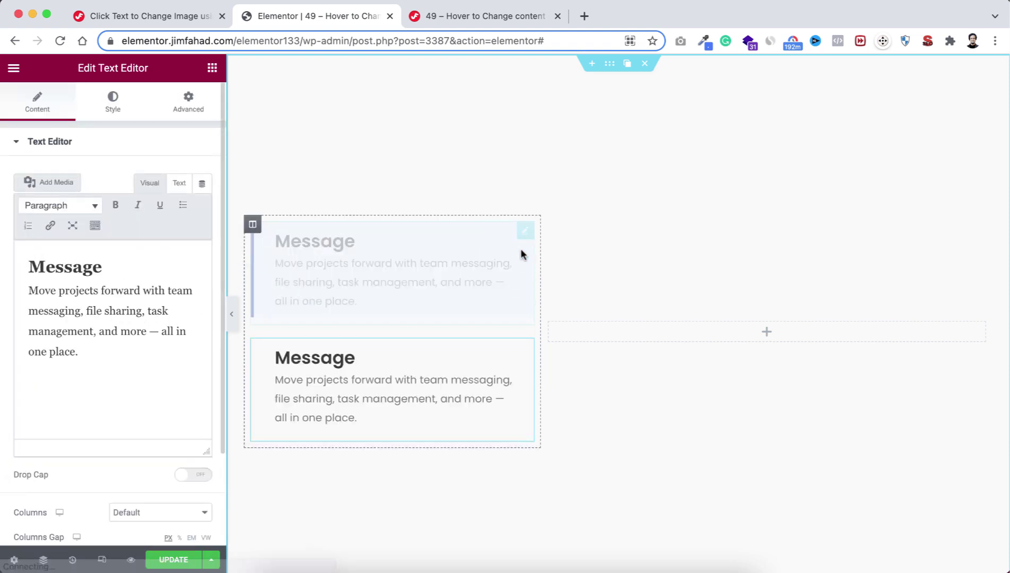
click(508, 231)
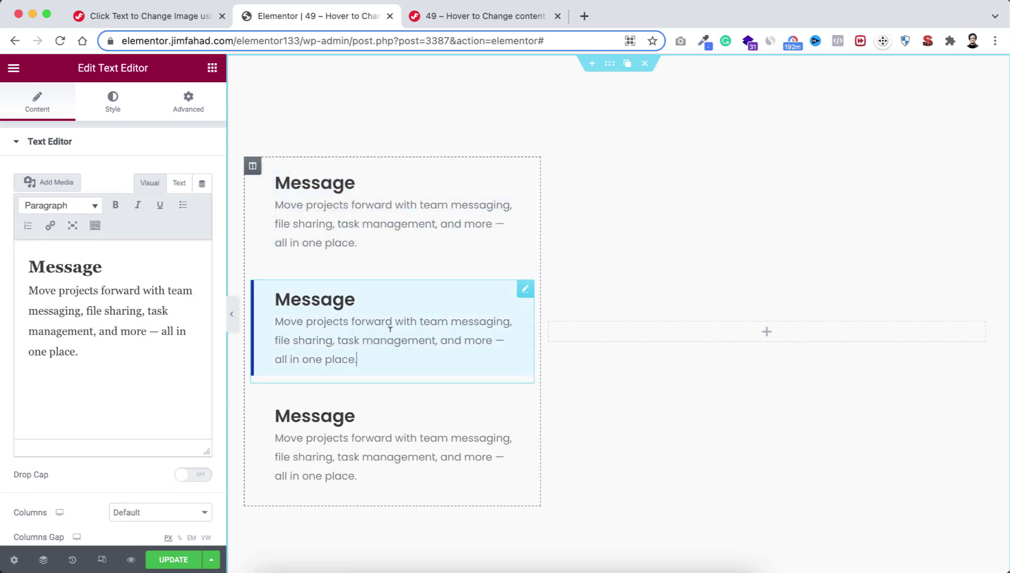
Rewrite the middle copy as Heading 3 "Video" and "Meeting remotely just got easier with HD voice and video, one click join, and easy screen-sharing.".
drag(85, 350, 26, 268)
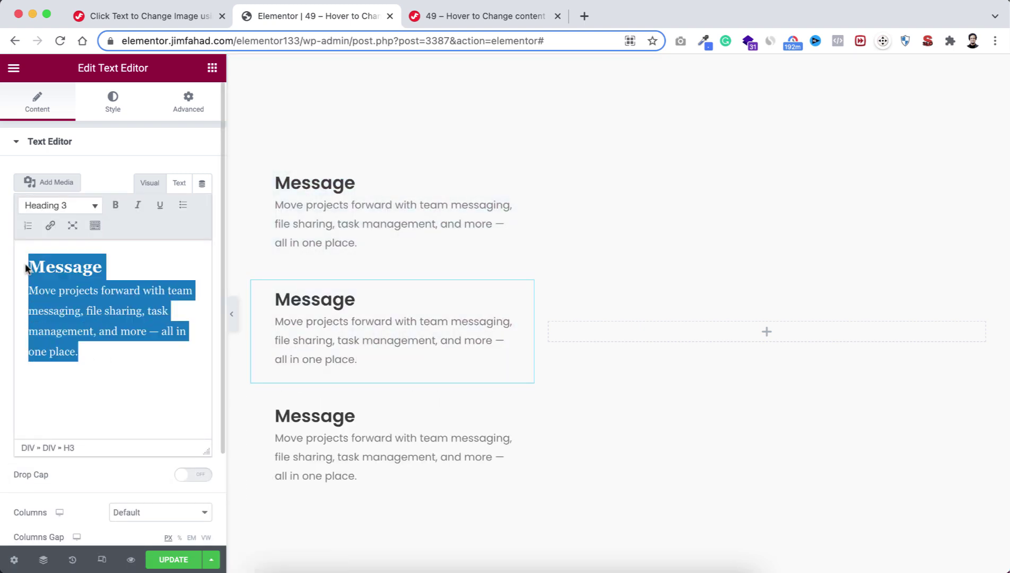
text(Video Meeting remotely just got easier with HD voice and video, one click join, and easy screen-sharing.)
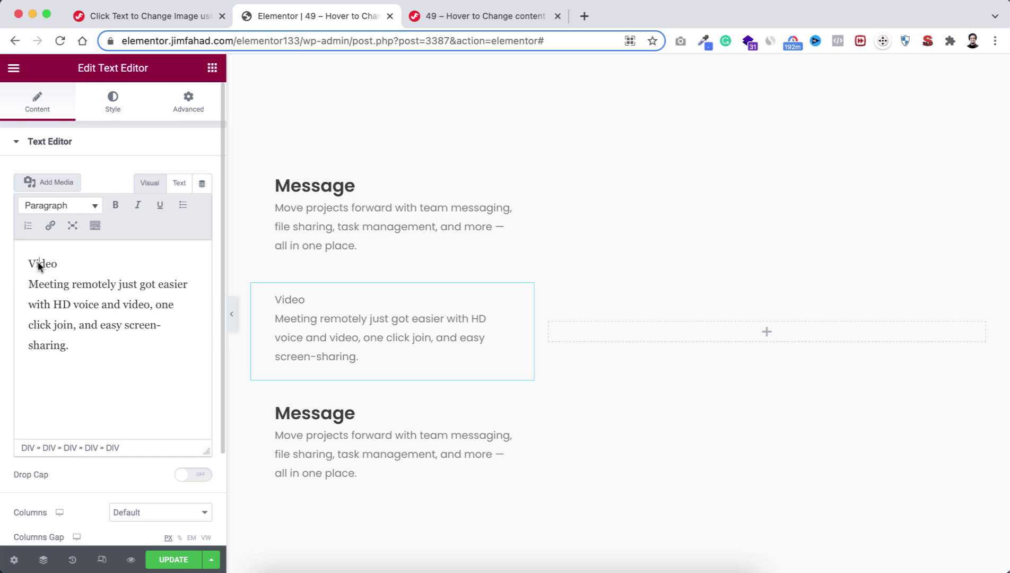
double_click(37, 262)
click(69, 207)
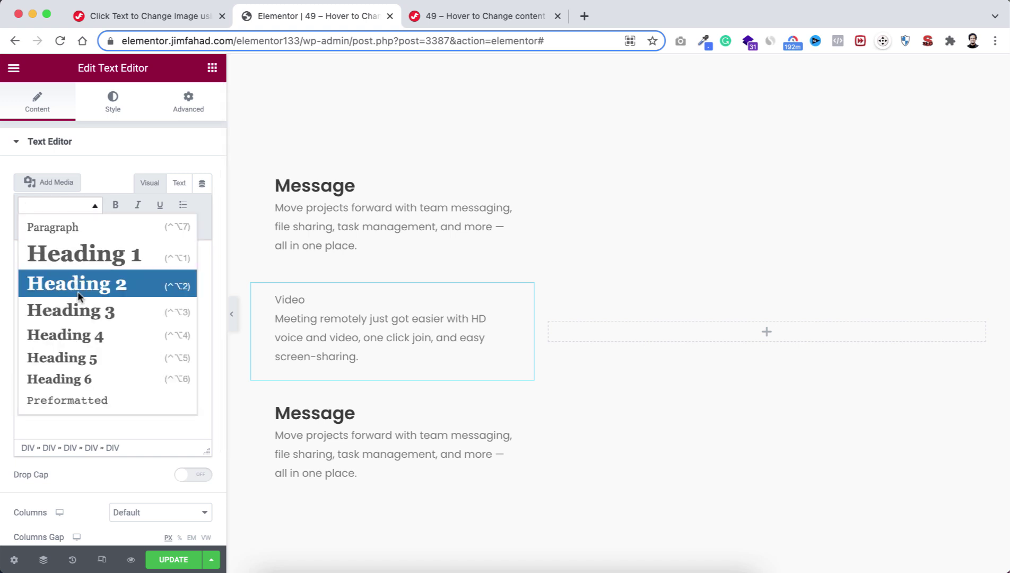
click(74, 310)
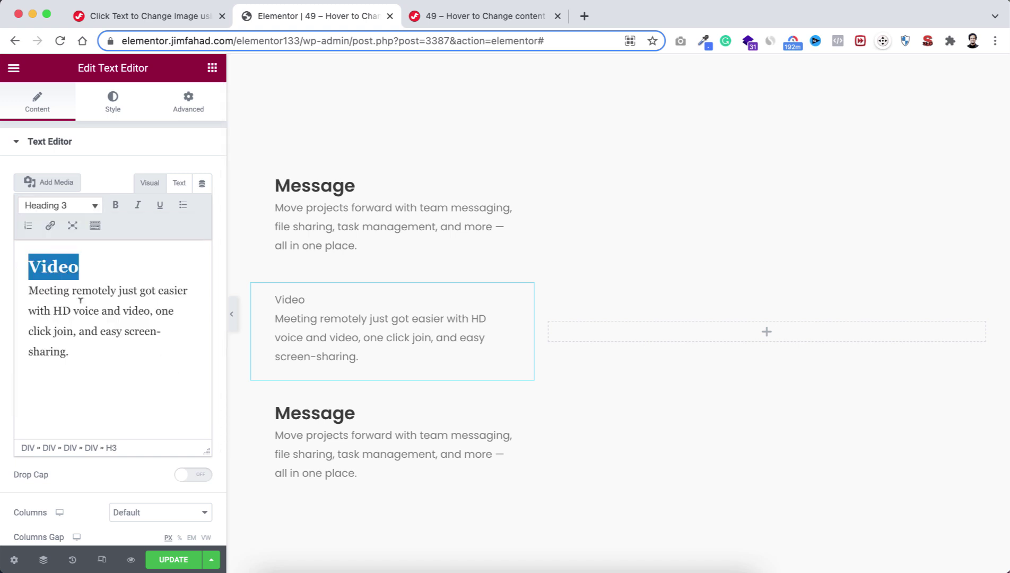
Rewrite the last copy as Heading 3 "Phone" followed by "Get the modern business phone system with 50+ features.".
click(324, 441)
key(super+a)
text(Phone Get the modern business phone system with 50+ features.)
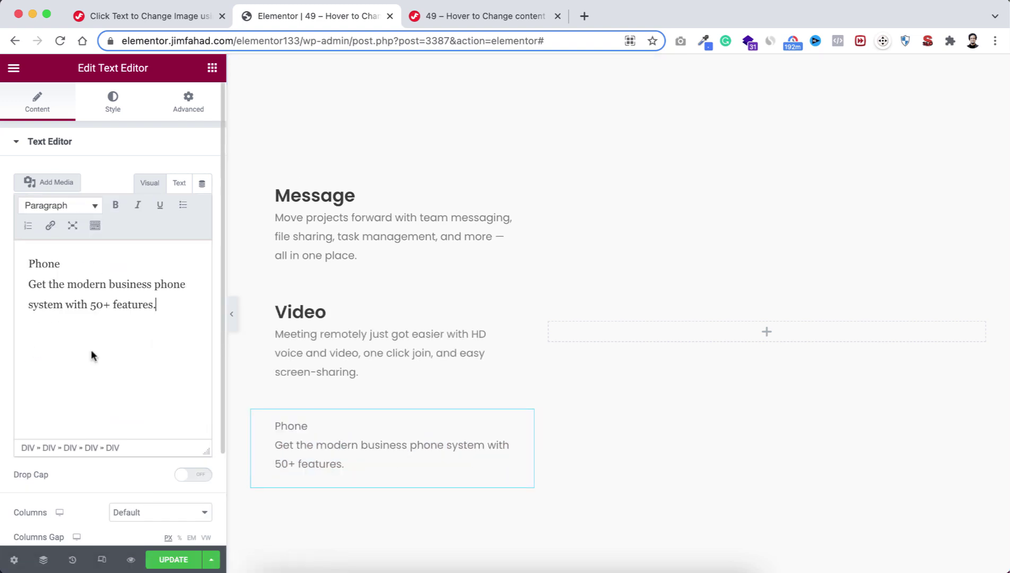
double_click(42, 268)
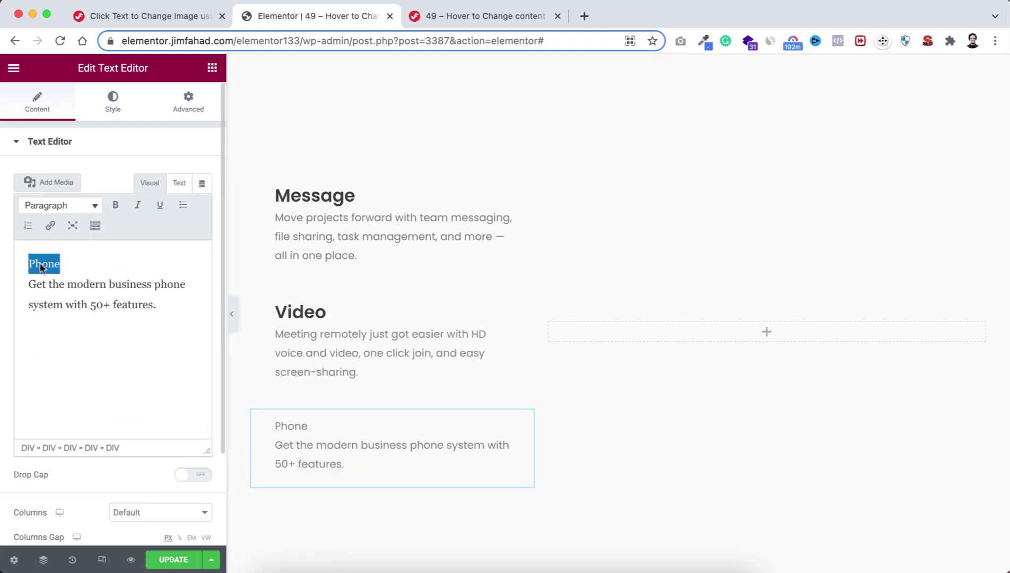
click(75, 204)
click(75, 317)
click(95, 347)
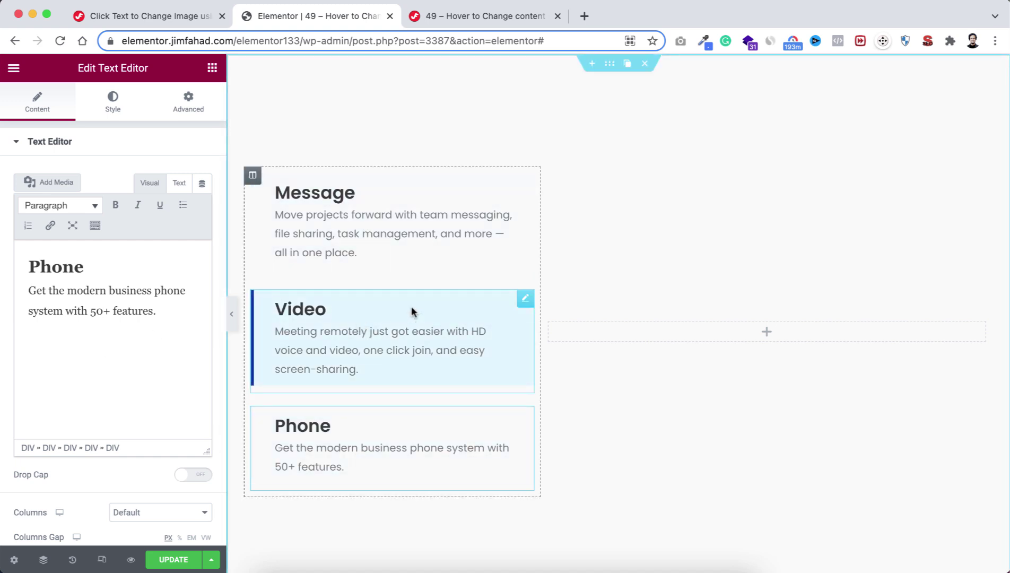
Add an Image widget to the empty right column and insert message-image.png from the media library.
click(766, 333)
drag(45, 310, 752, 330)
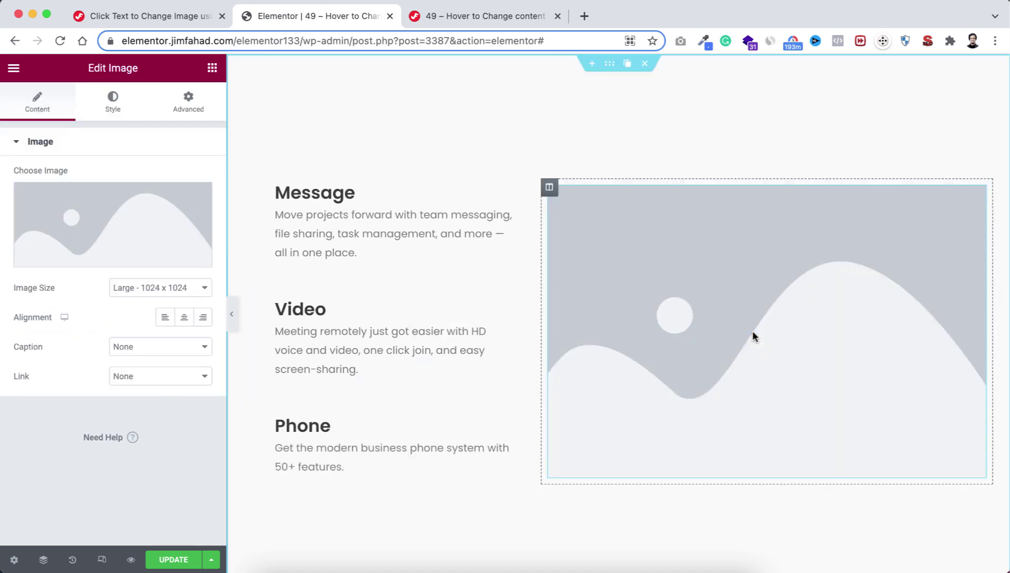
click(142, 243)
click(429, 254)
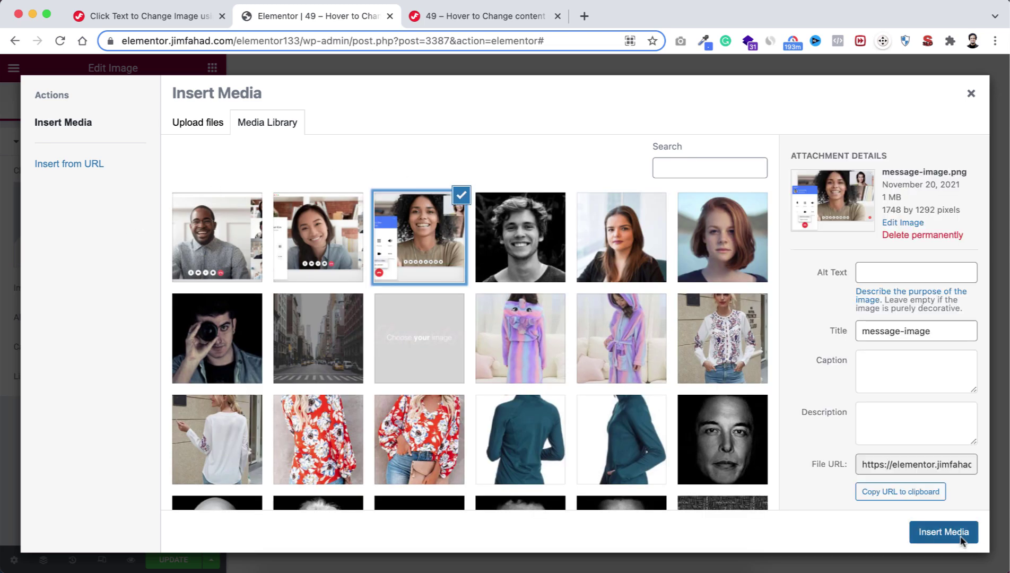
click(944, 532)
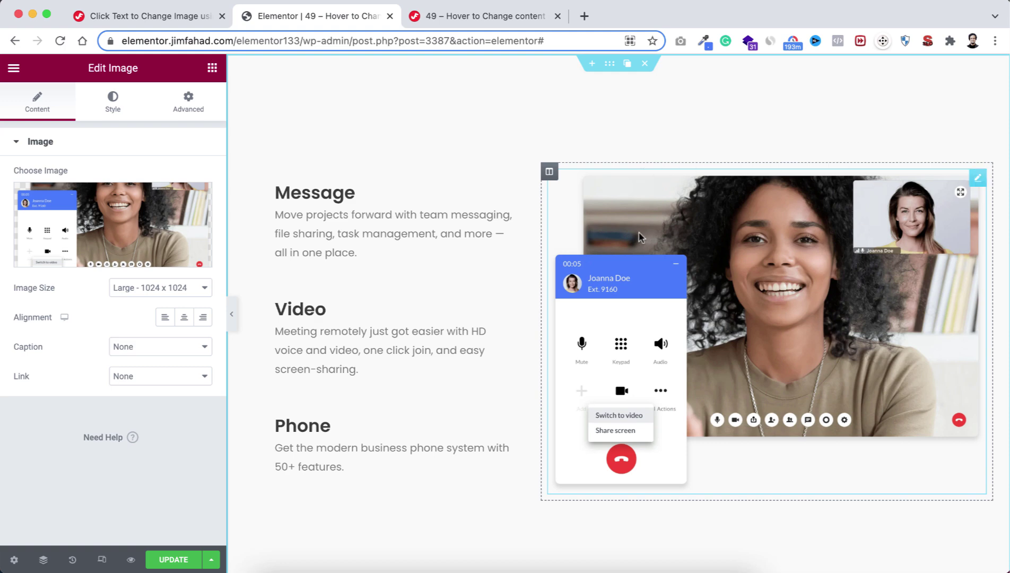
Set the image column's padding to 10 px on the top, right and bottom and 50 px on the left.
click(549, 171)
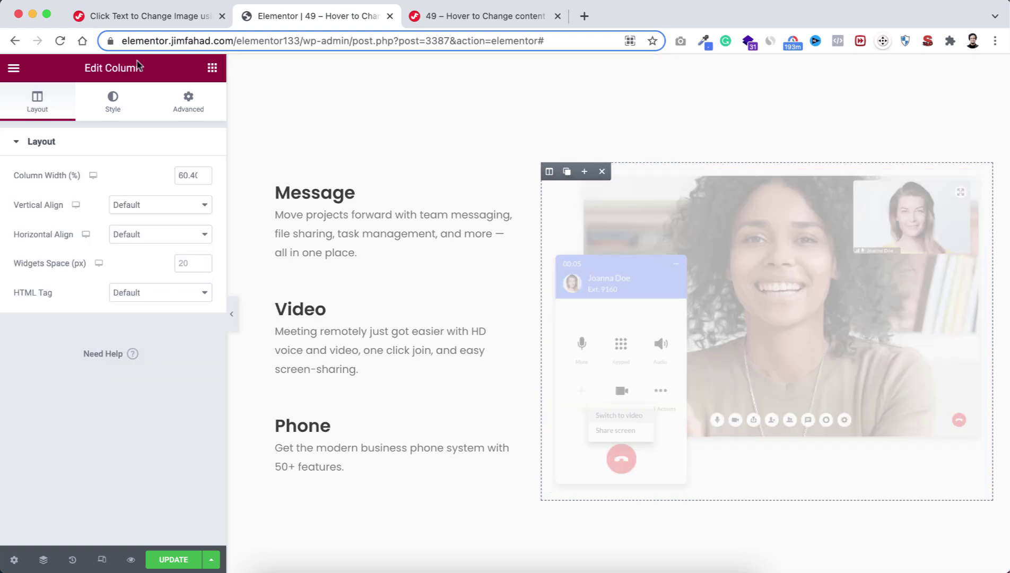
click(189, 103)
click(27, 253)
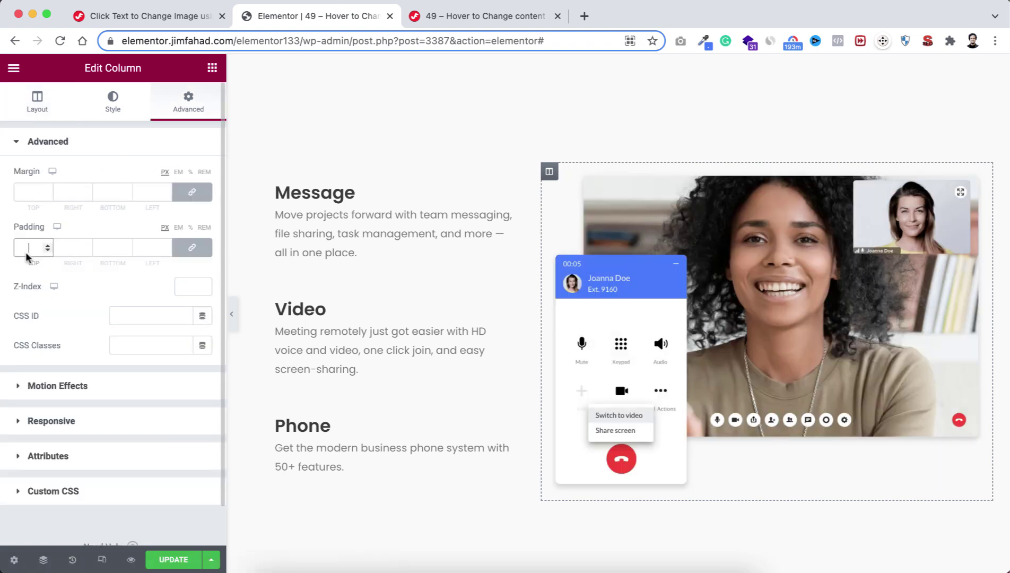
text(10)
click(192, 248)
drag(148, 251, 134, 251)
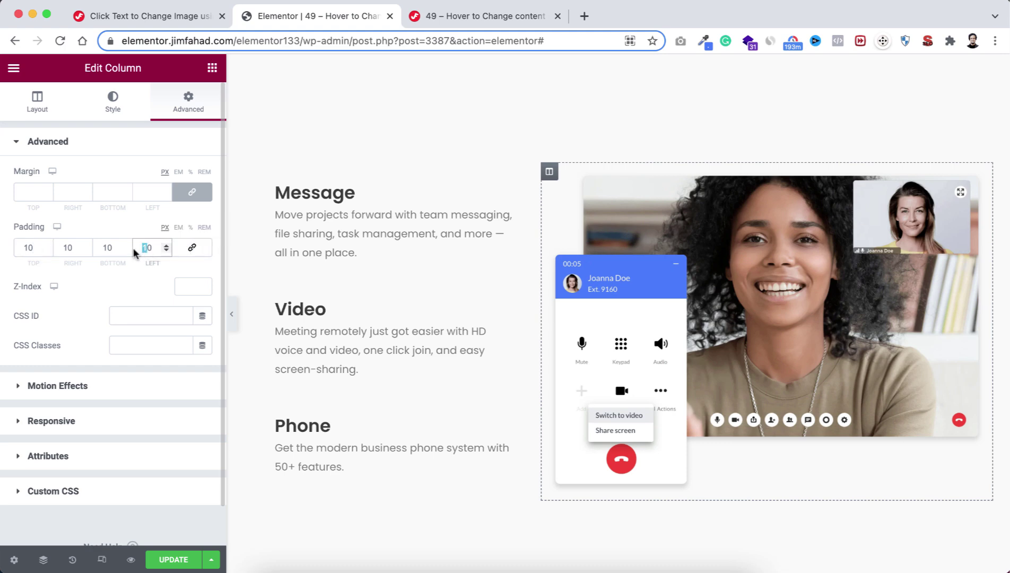
text(5)
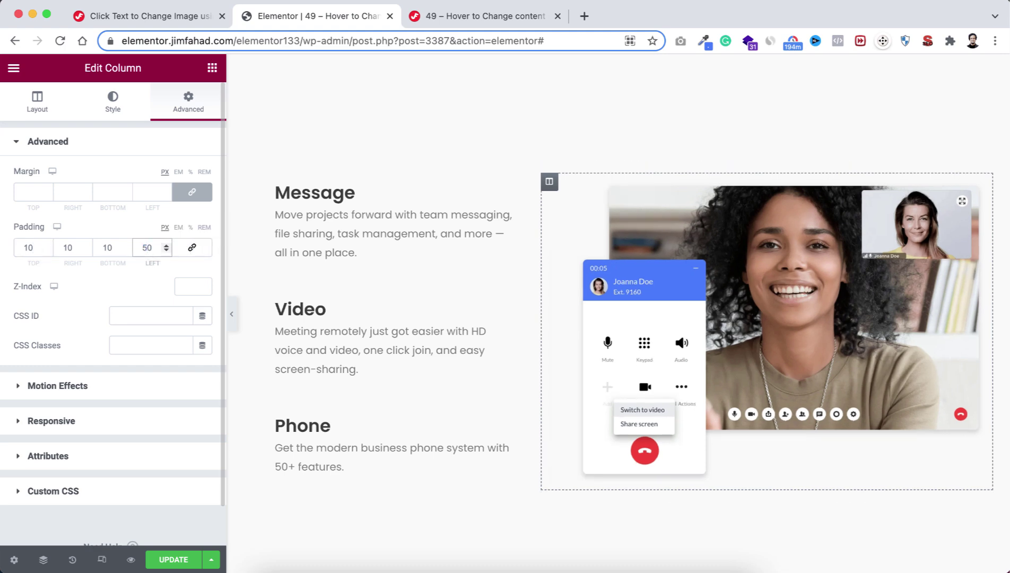
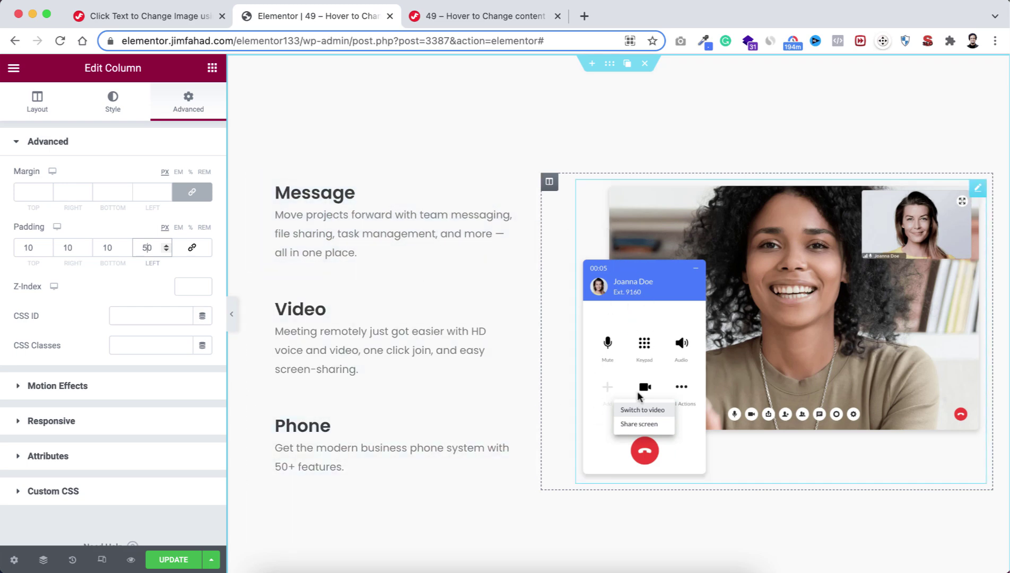
Give the message image a Fade In entrance animation.
click(818, 275)
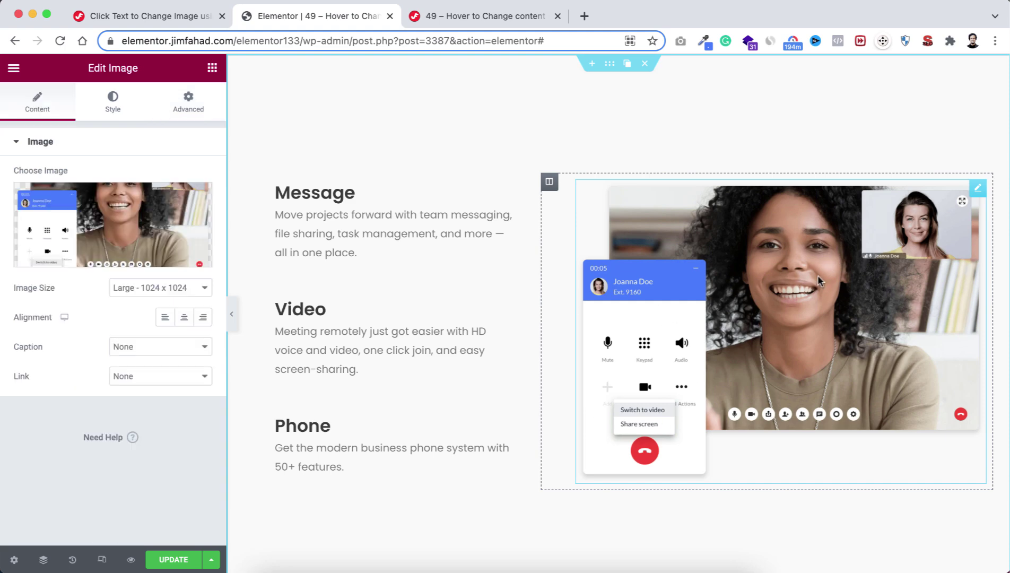
click(195, 98)
scroll(133, 333, down, 3)
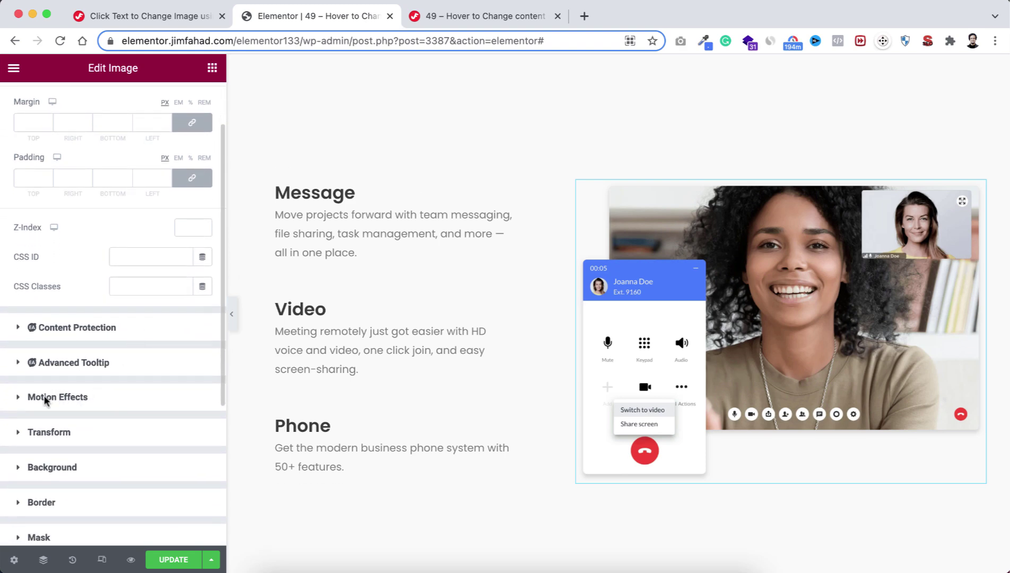
click(64, 398)
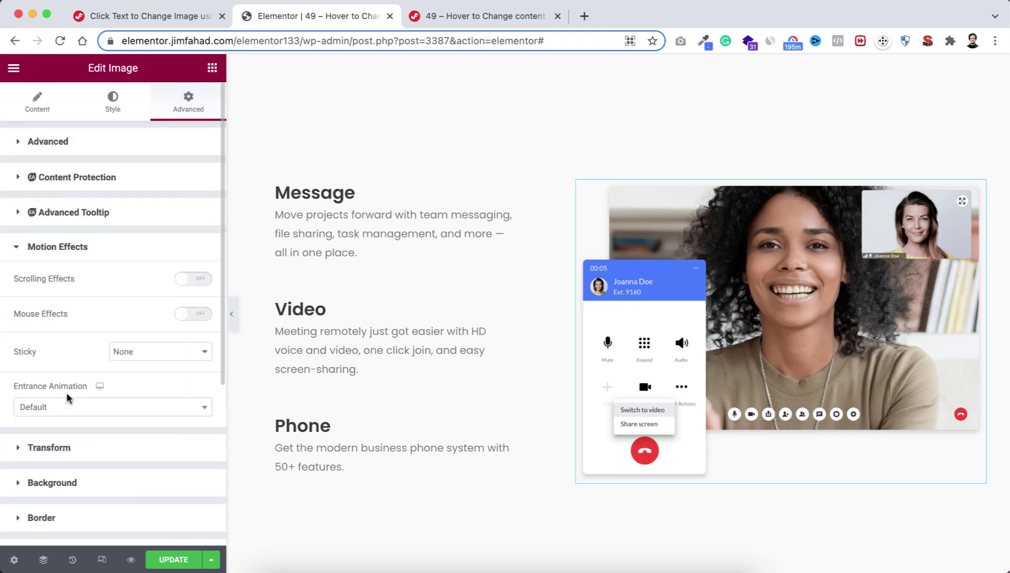
click(83, 405)
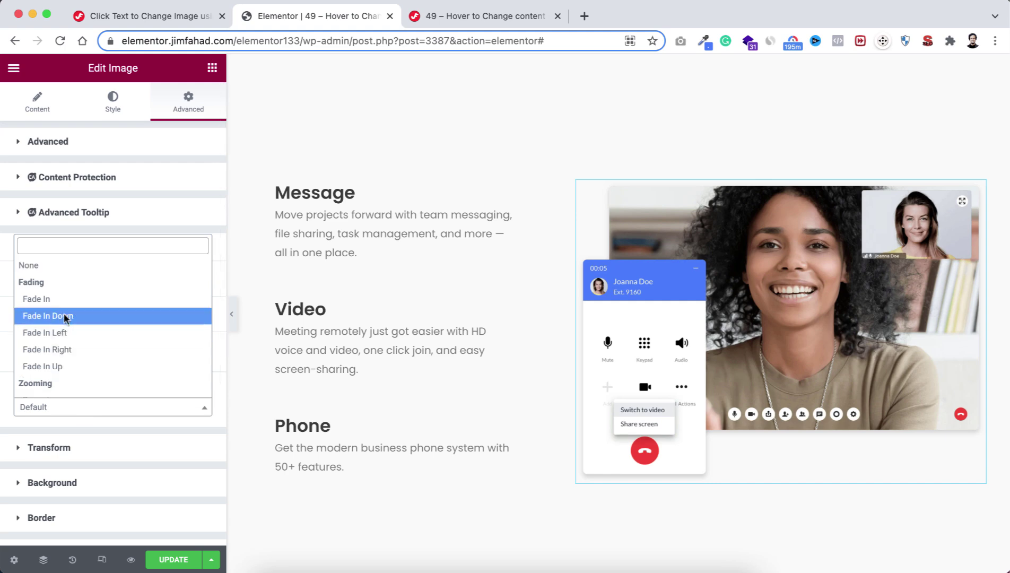
click(61, 296)
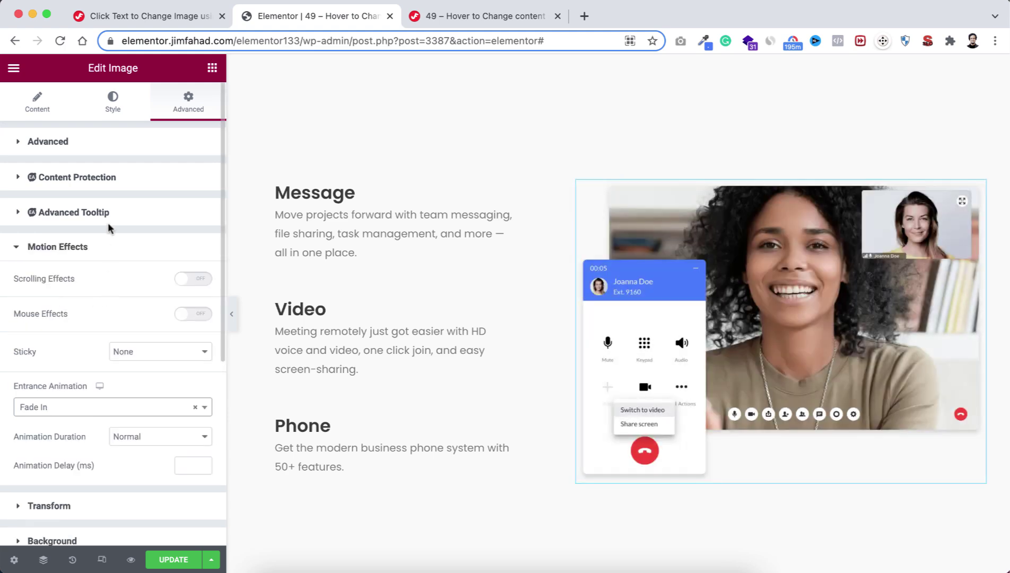
Assign the CSS classes "all-img img-1" to the message image.
click(48, 141)
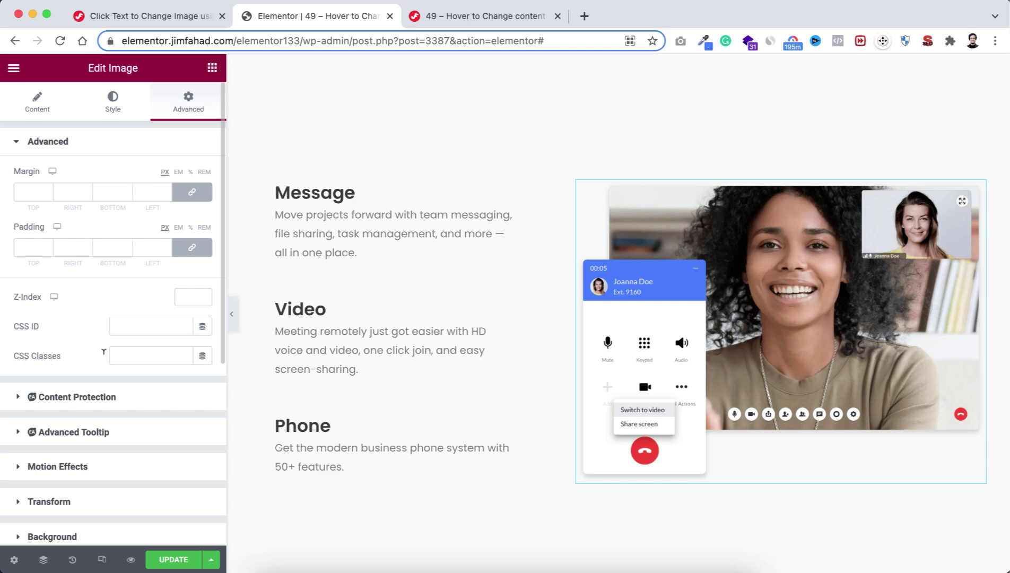
click(127, 354)
text(all-img)
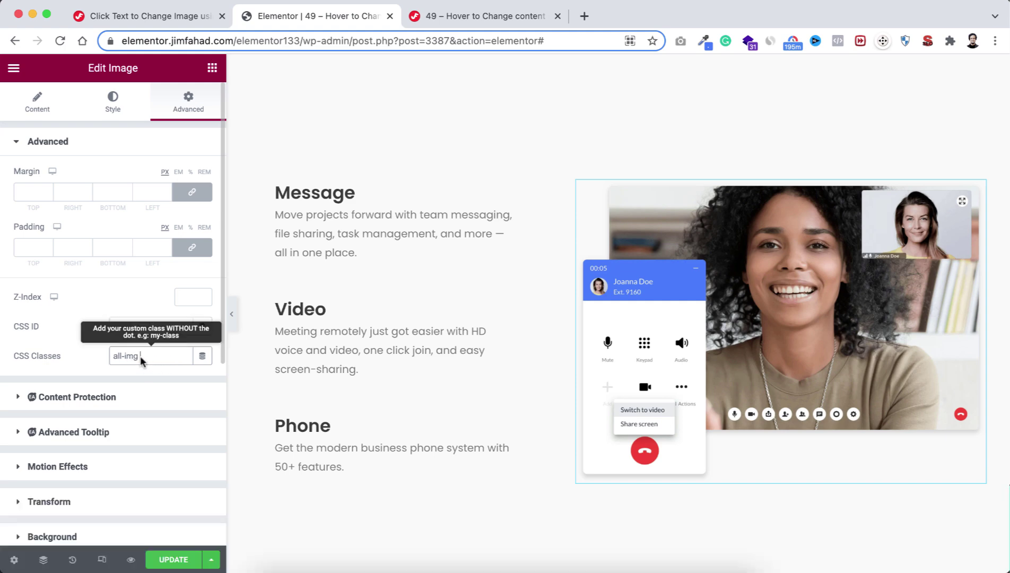
text(img-1)
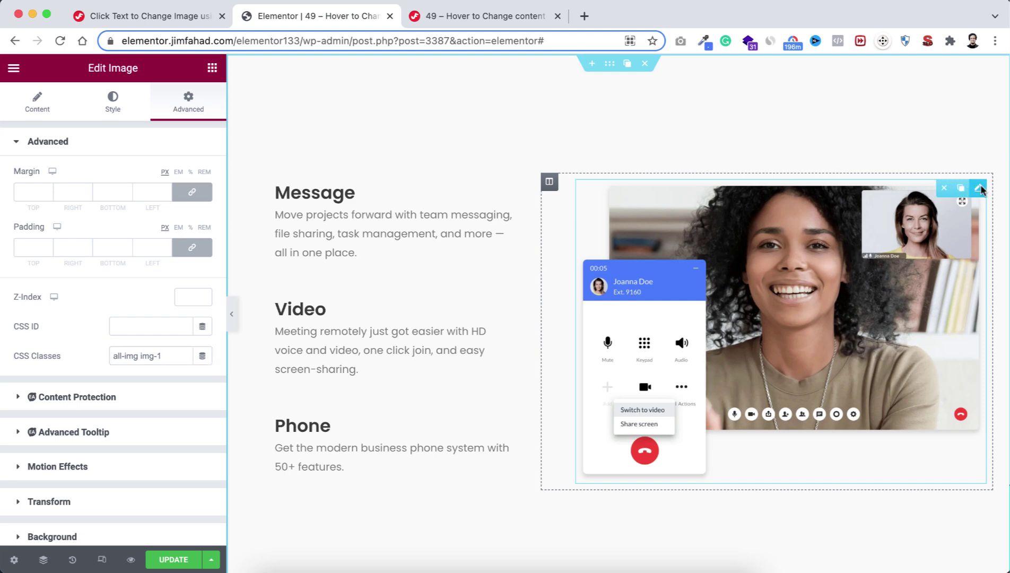
Duplicate the message image widget twice to stack three copies in the column, and check the first image's CSS classes.
click(959, 187)
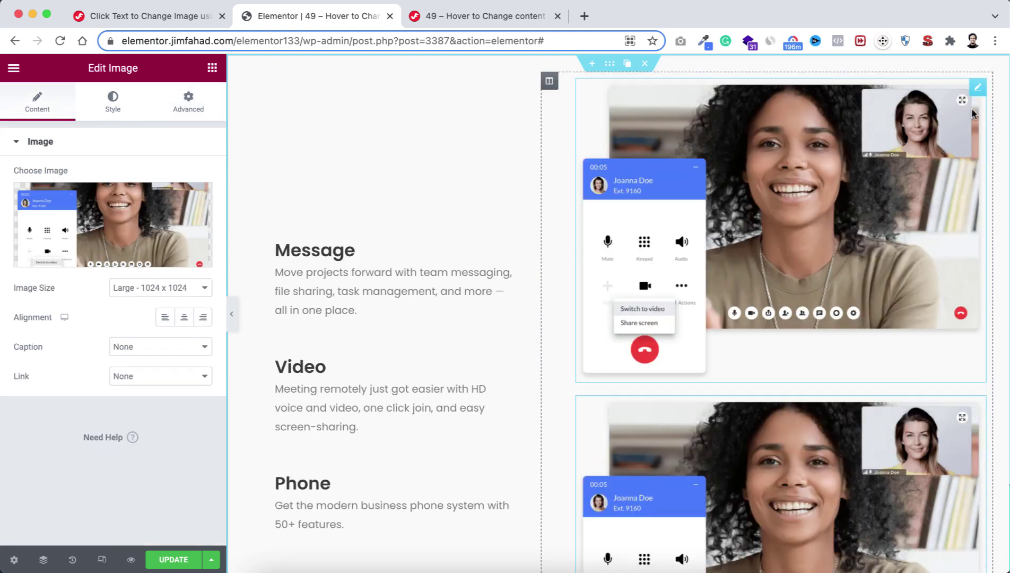
click(959, 87)
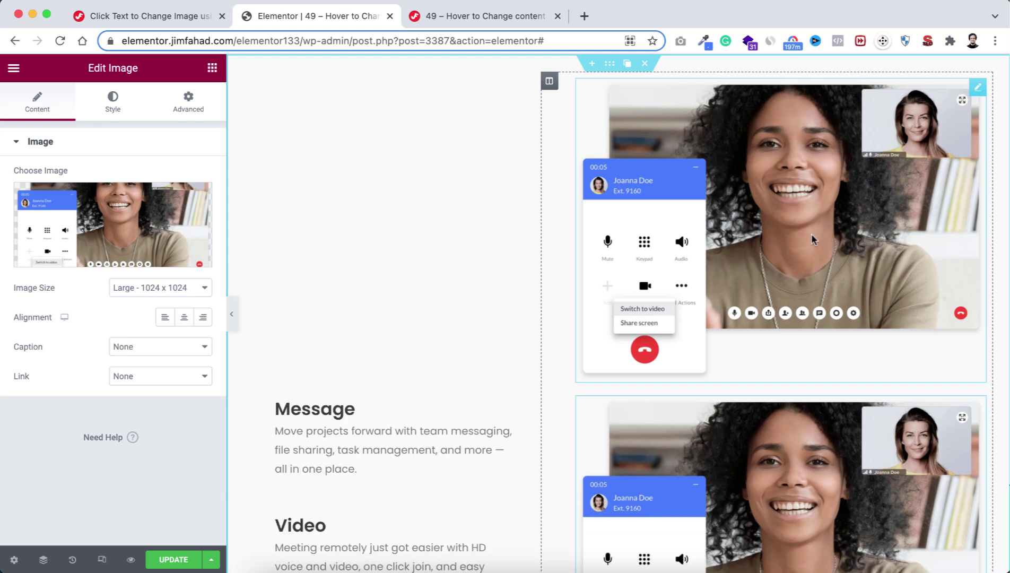
scroll(811, 233, down, 7)
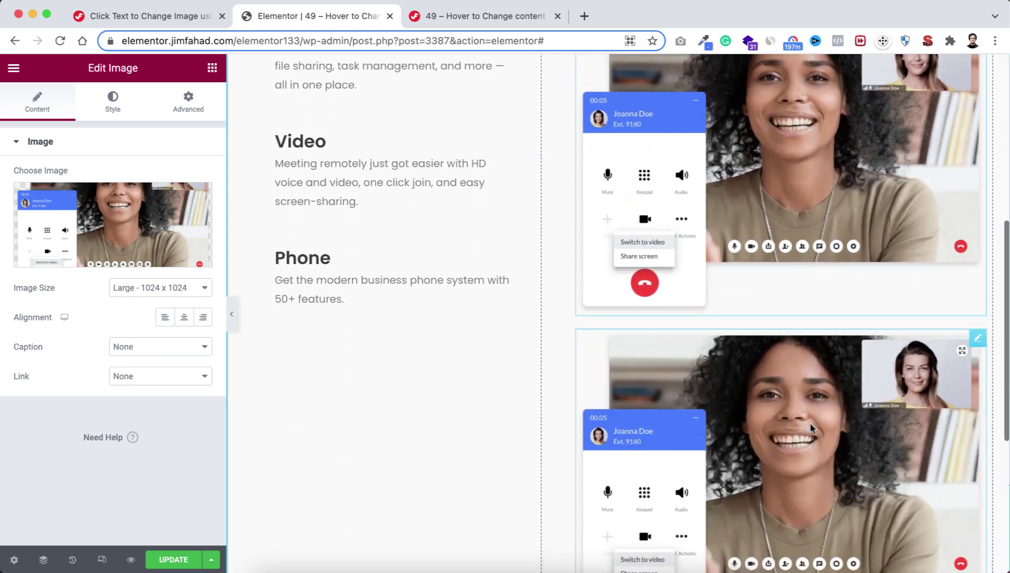
scroll(815, 256, up, 7)
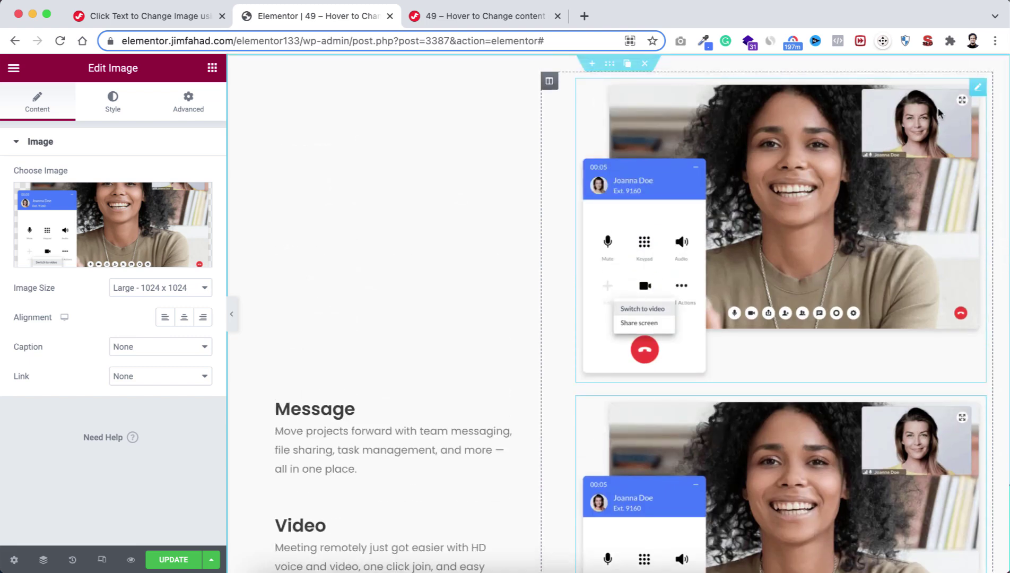
click(975, 91)
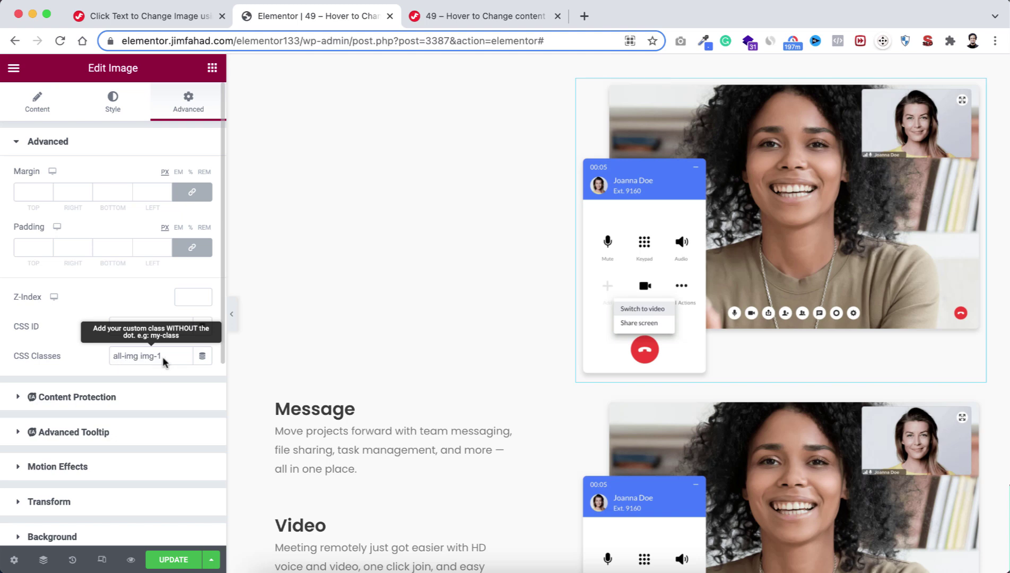
Change the second image's CSS classes to "all-img img-2".
scroll(796, 381, down, 2)
click(796, 381)
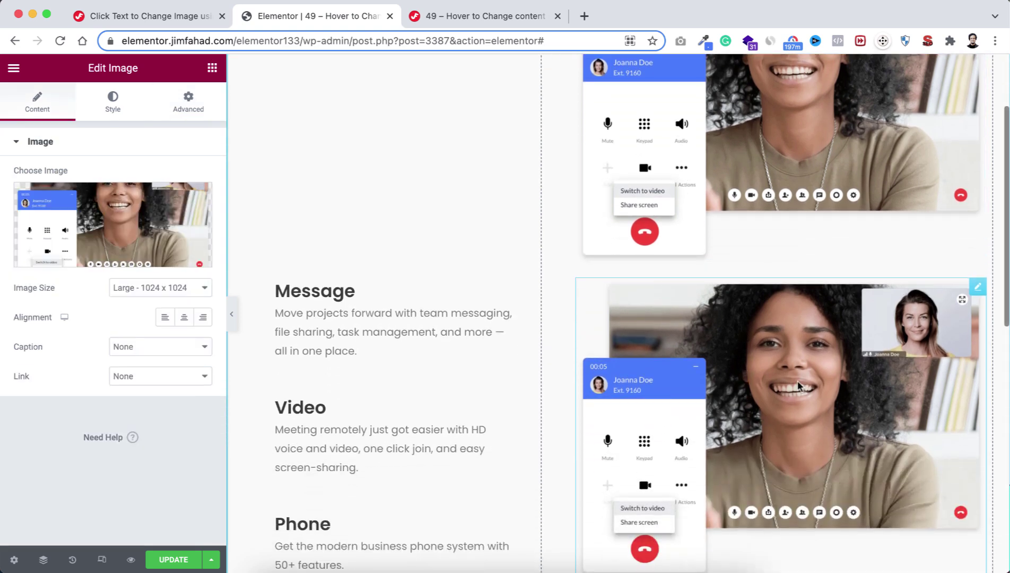
click(190, 102)
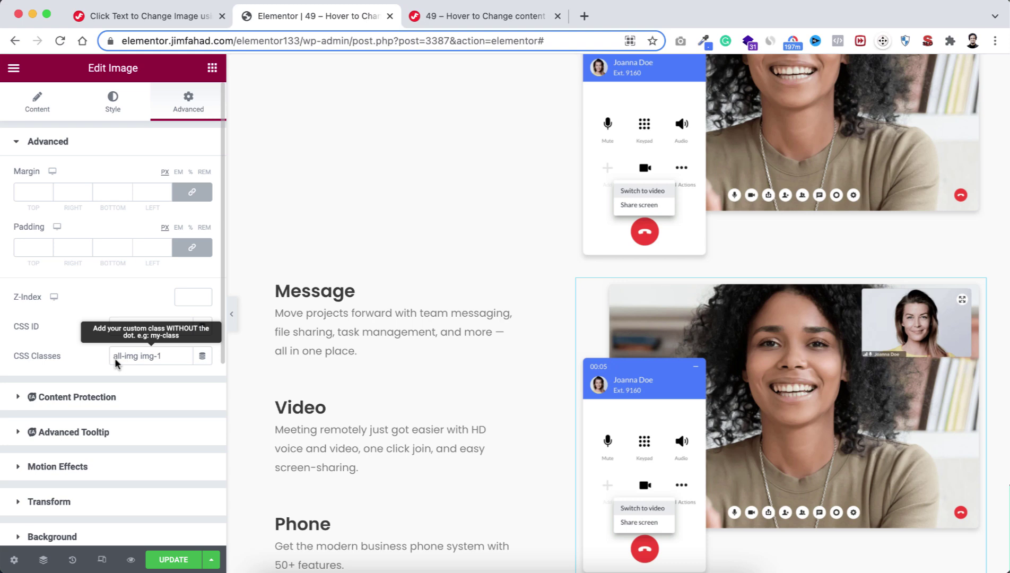
click(156, 355)
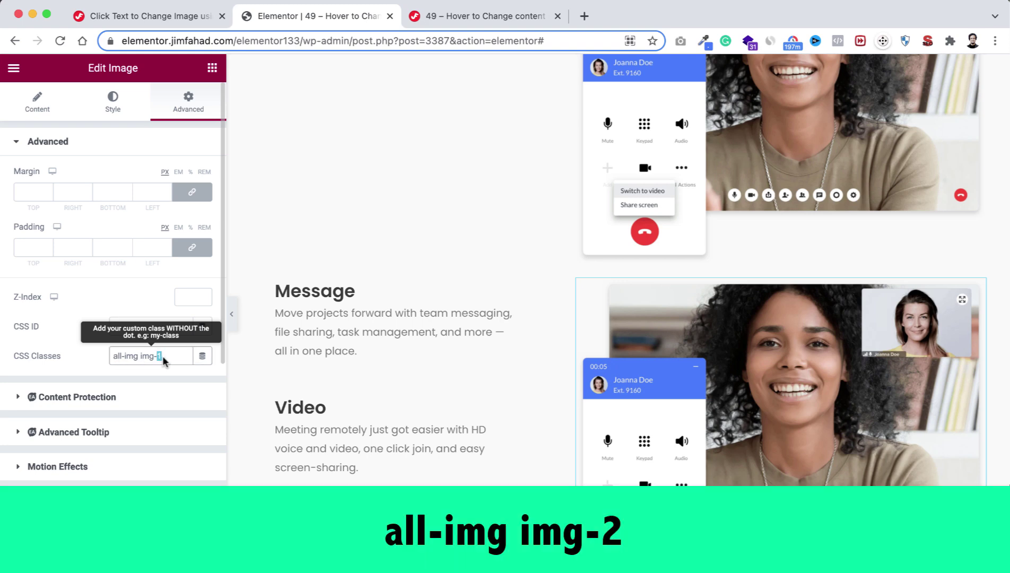
text(2)
Change the third image's CSS classes to "all-img img-3".
scroll(921, 408, down, 1)
scroll(922, 408, down, 5)
click(778, 425)
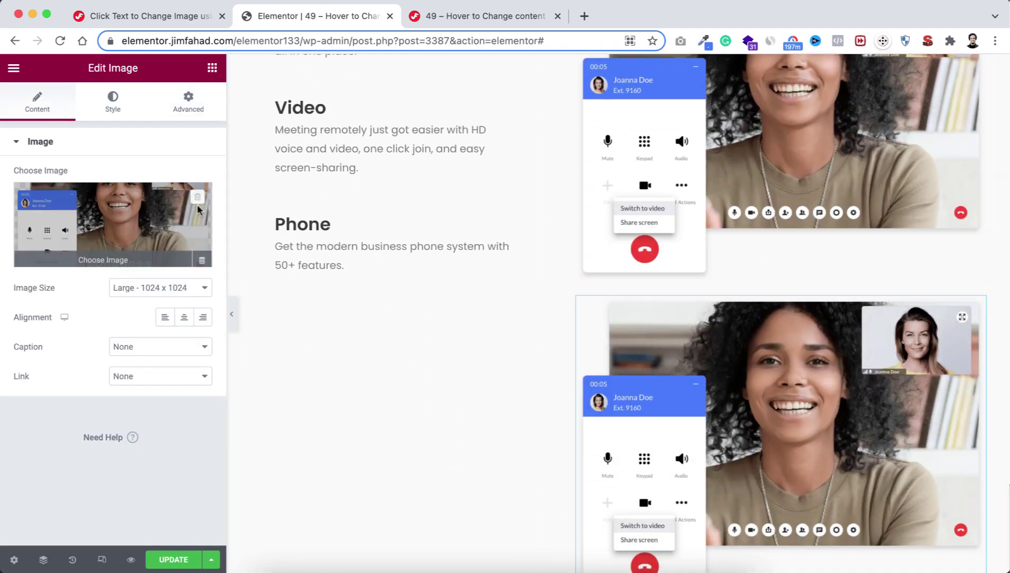
click(189, 101)
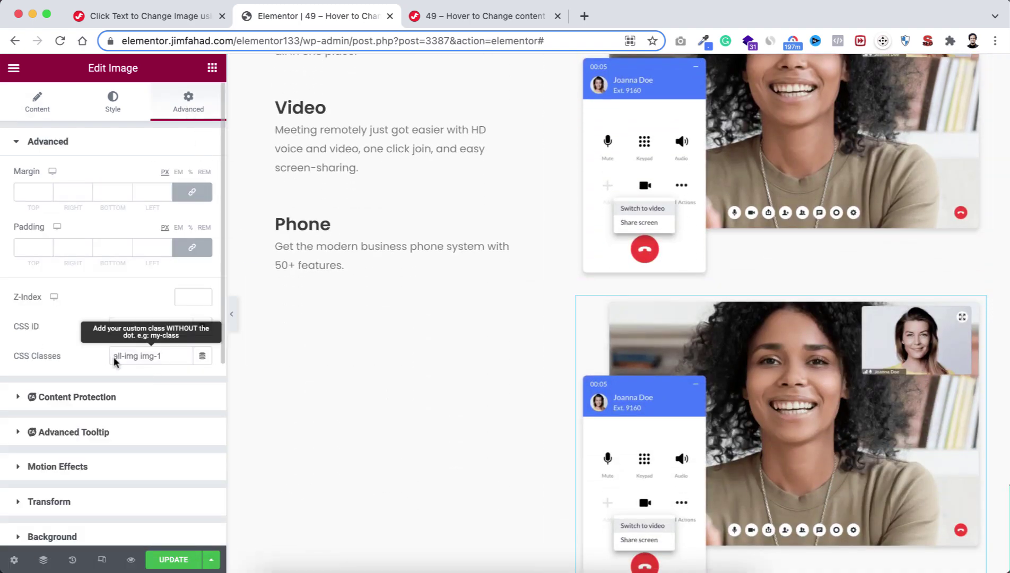
double_click(157, 358)
text(3)
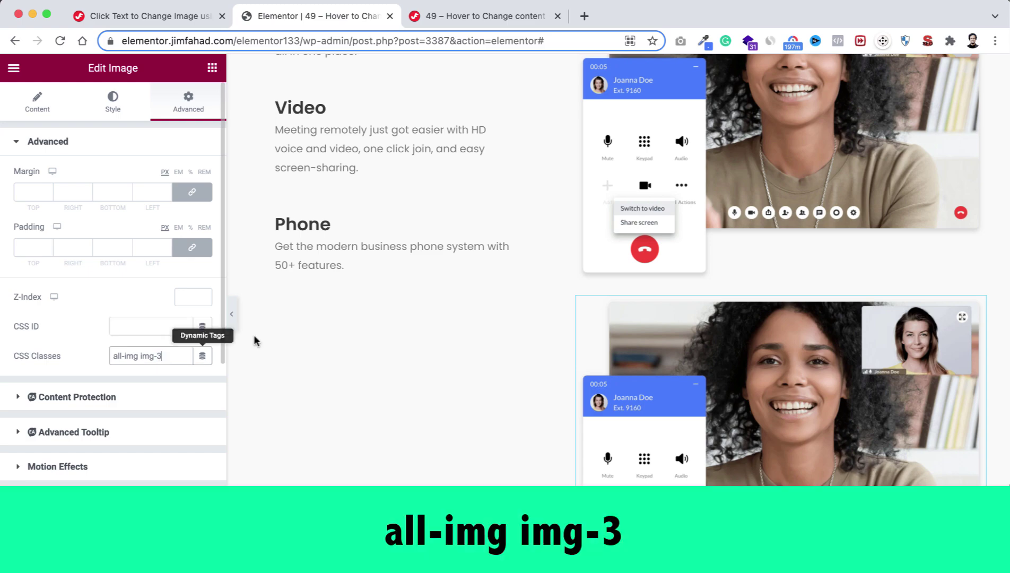
Replace the picture in the second image widget (img-2) with video-image.png from the media library.
scroll(563, 235, down, 5)
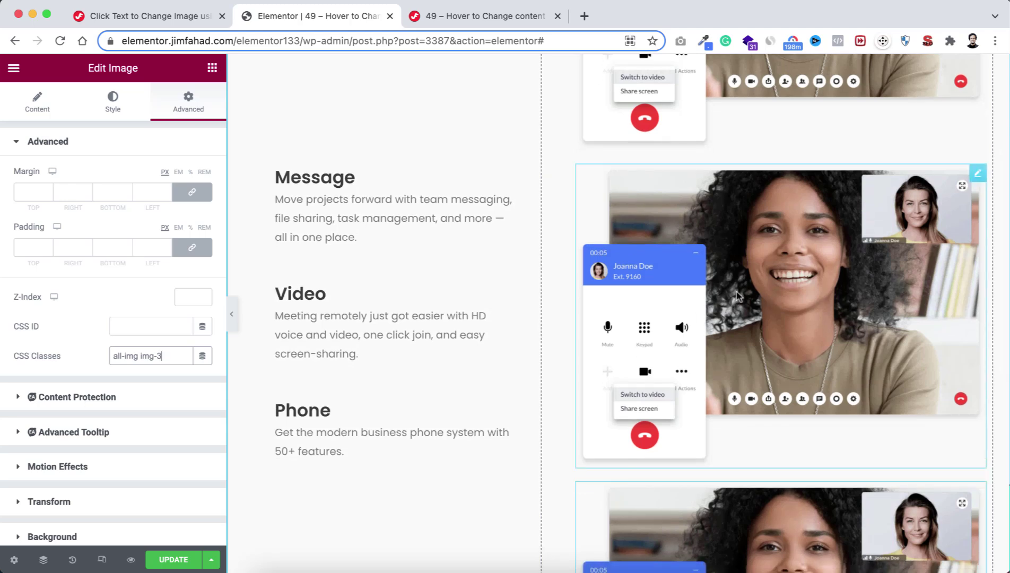
click(740, 277)
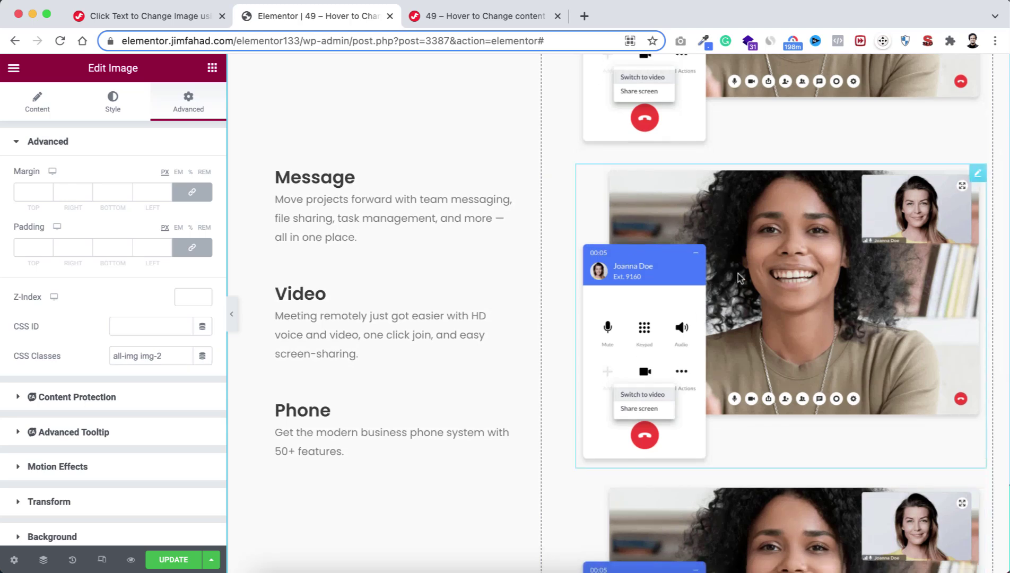
click(21, 108)
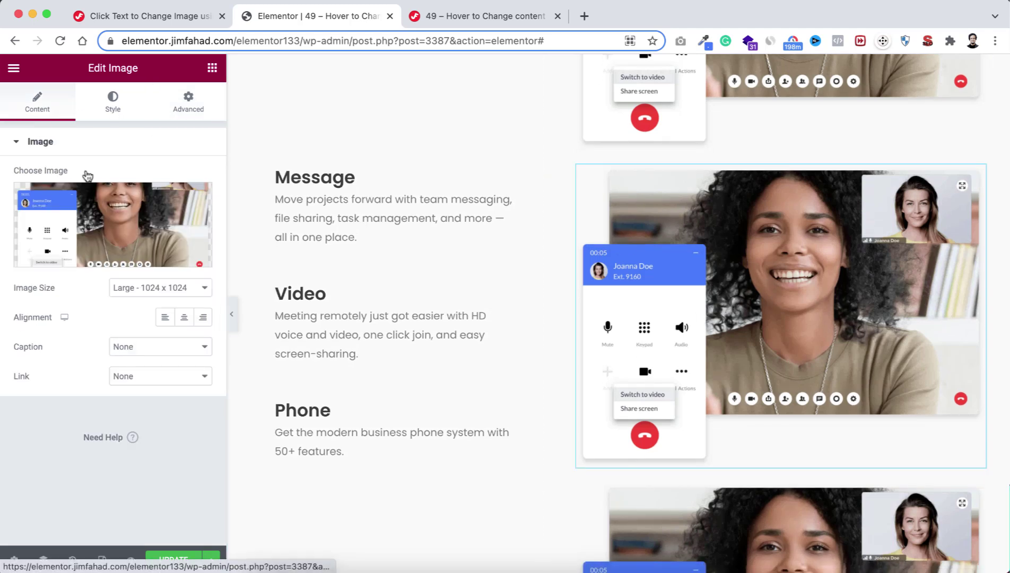
click(97, 214)
click(211, 240)
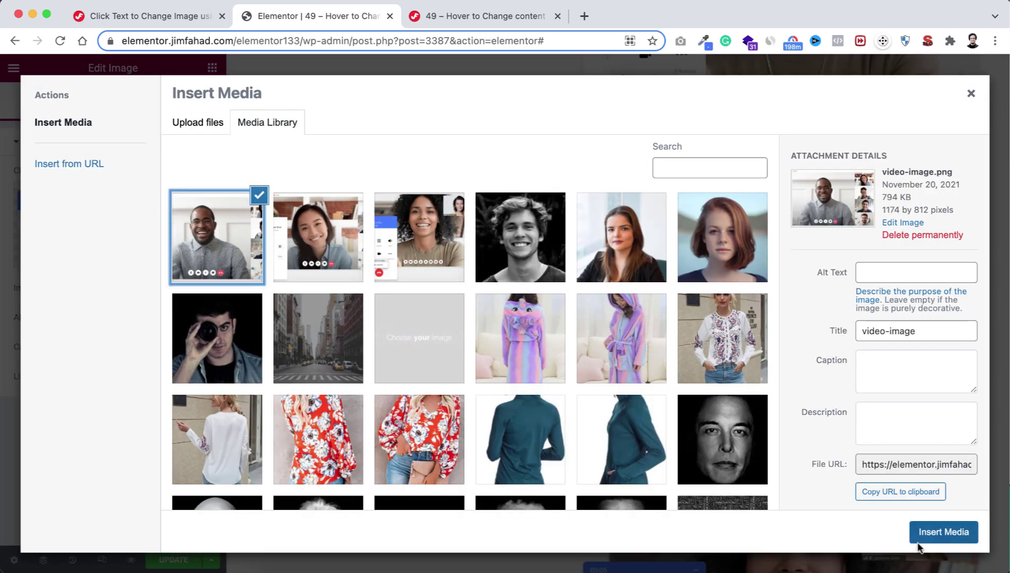
click(925, 528)
Replace the picture in the third image widget (img-3) with the media library's phone-call image of the smiling long-haired woman.
scroll(891, 414, down, 3)
scroll(891, 417, down, 1)
click(188, 101)
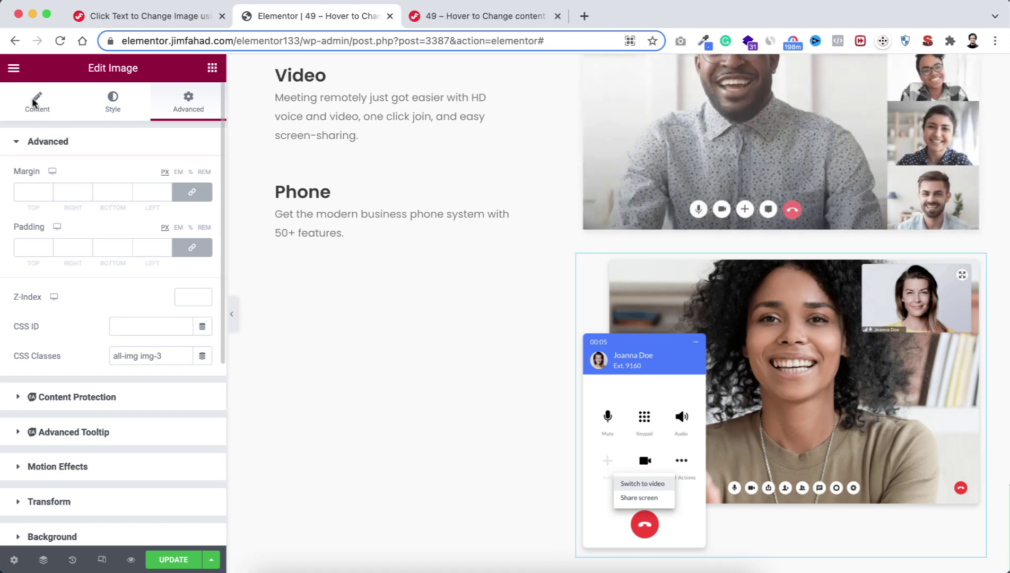
click(33, 102)
click(100, 224)
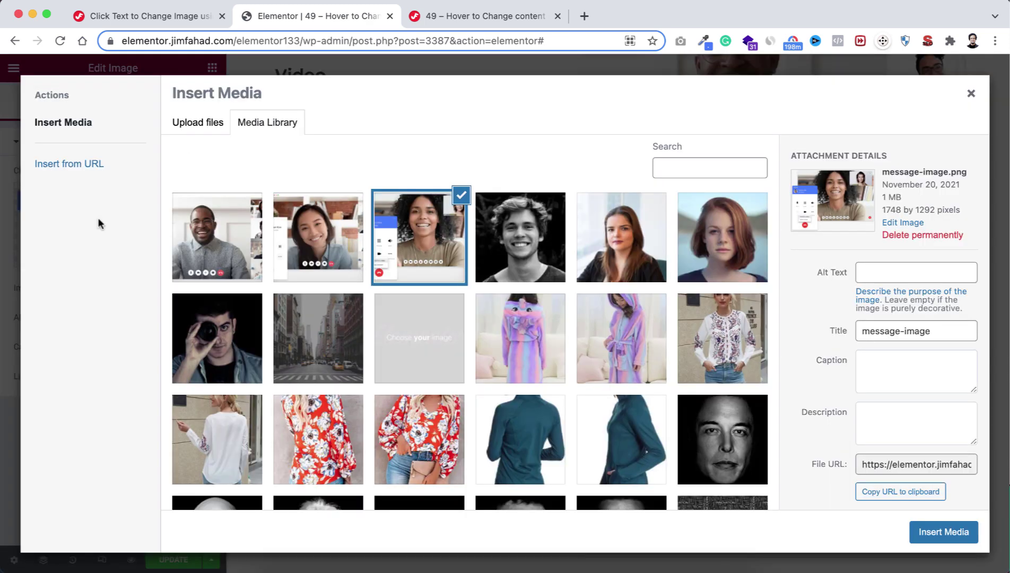
click(326, 242)
click(943, 531)
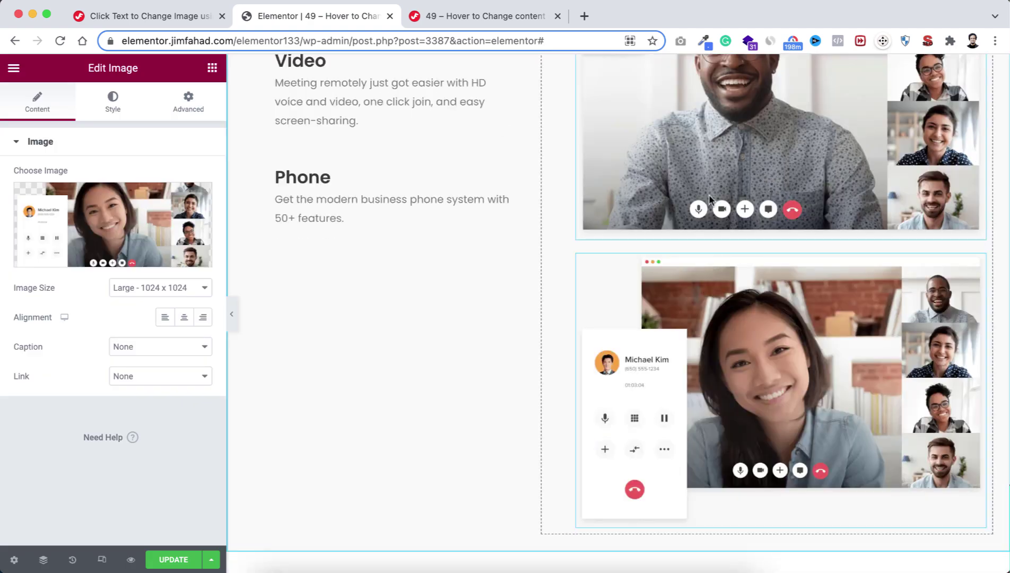
Open the Custom CSS editor of the whole section that holds the text blocks and the three images.
scroll(709, 194, up, 8)
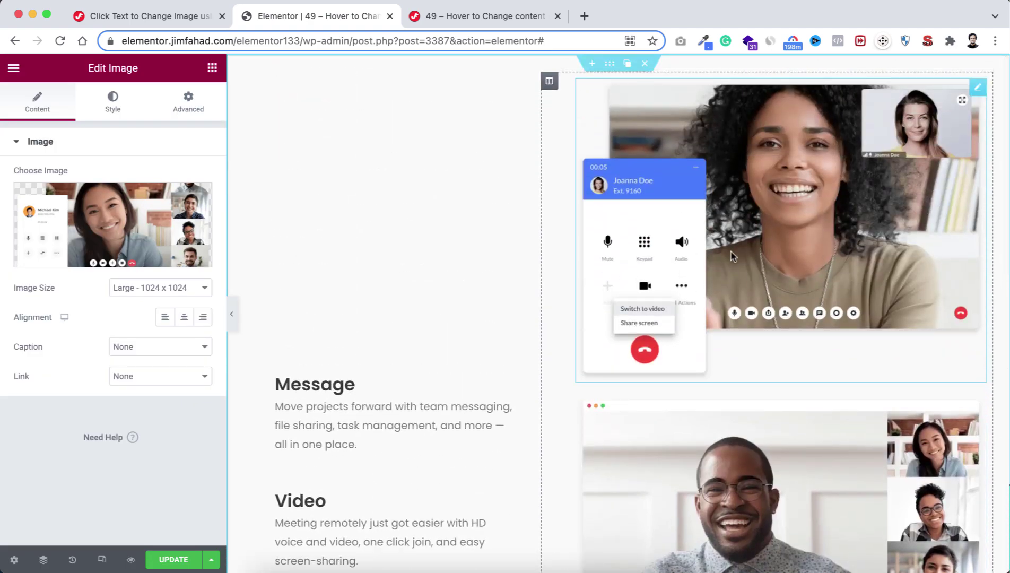
scroll(727, 422, down, 1)
scroll(726, 422, down, 4)
scroll(668, 223, up, 1)
scroll(668, 218, up, 3)
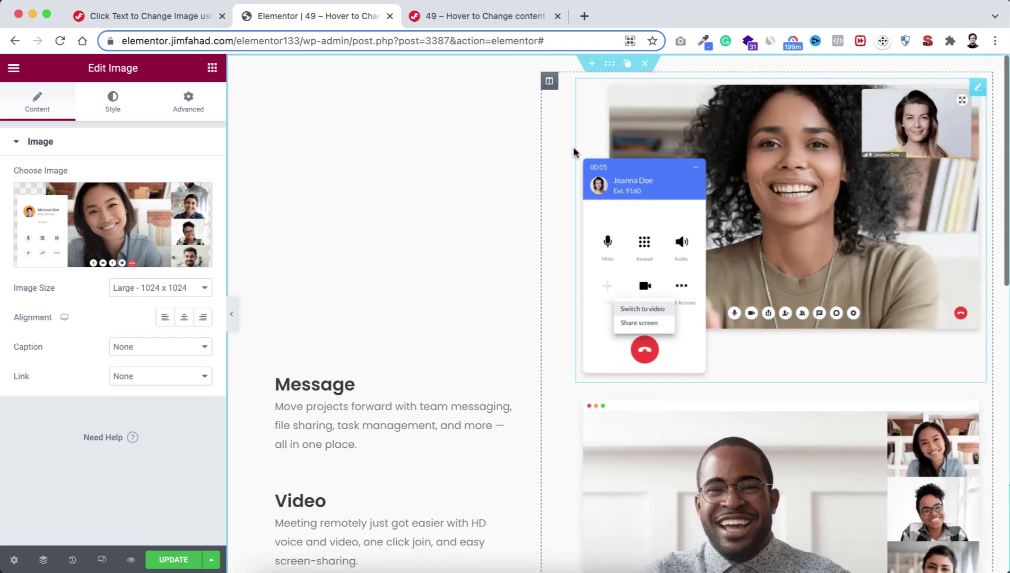
click(609, 64)
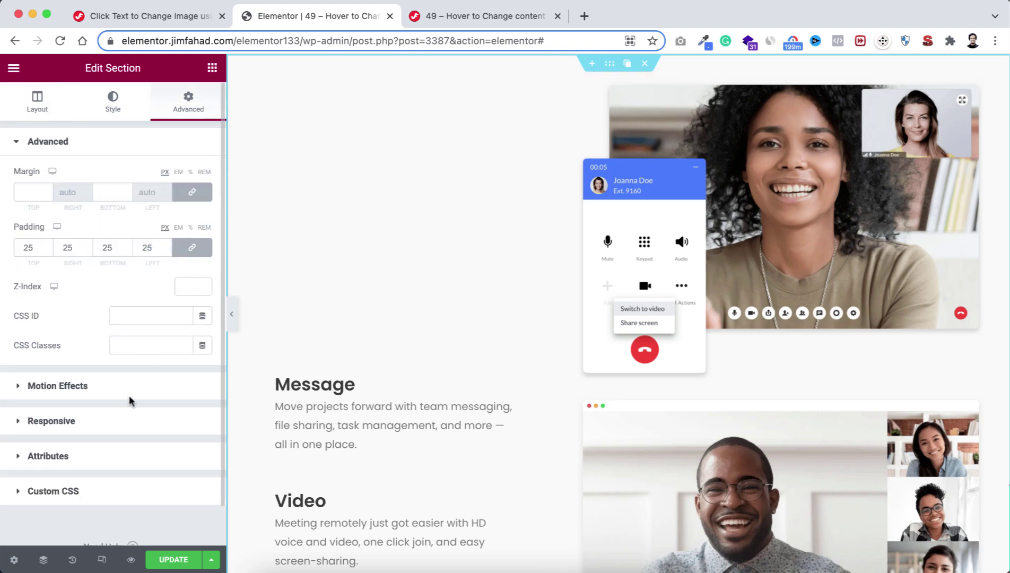
scroll(124, 407, down, 1)
scroll(124, 407, down, 1)
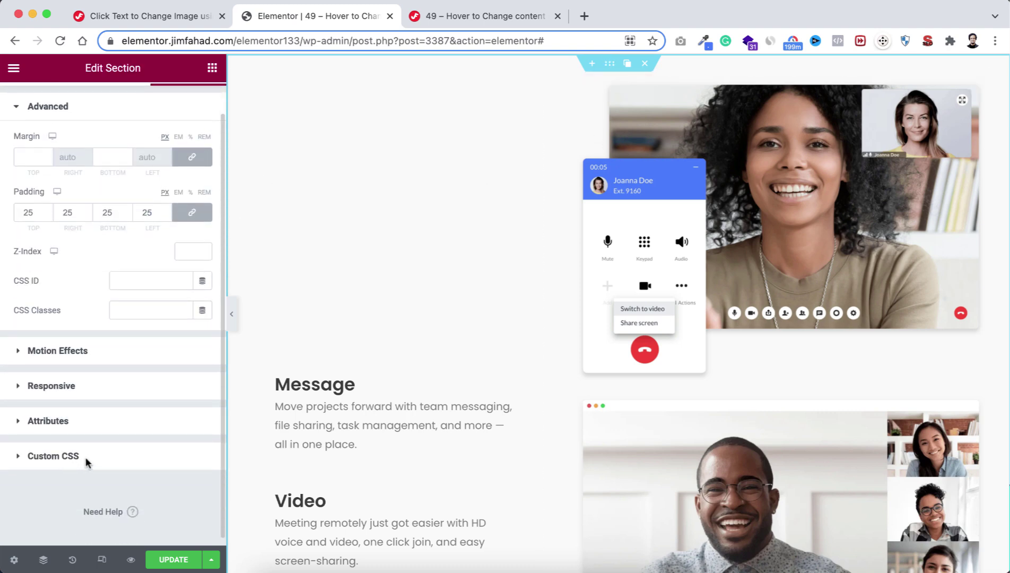
click(85, 457)
click(99, 336)
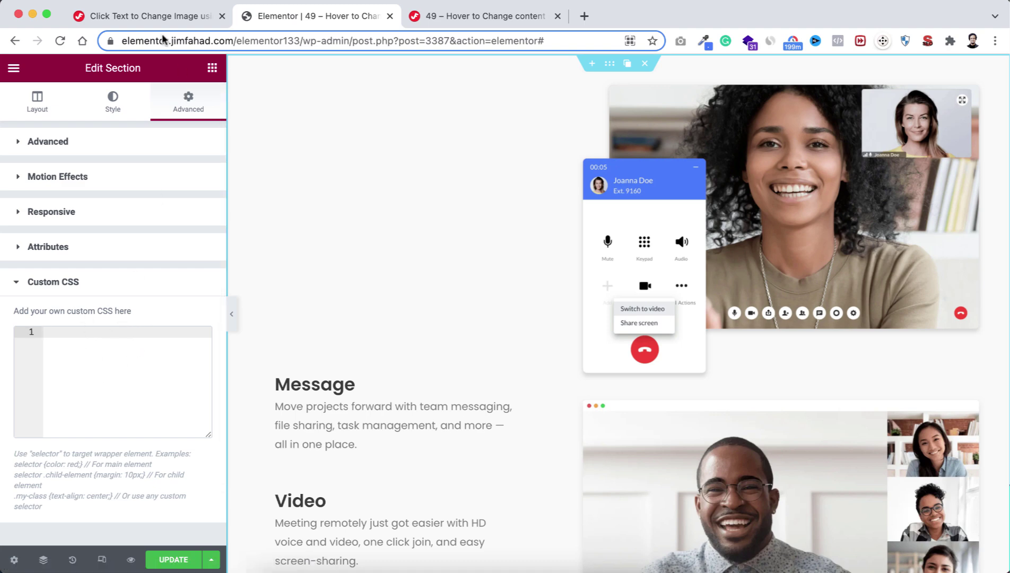
Copy the Initial Image Show/Hide CSS from the tutorial page into the section's custom CSS, hiding .all-img and displaying .img-1 as block.
click(158, 17)
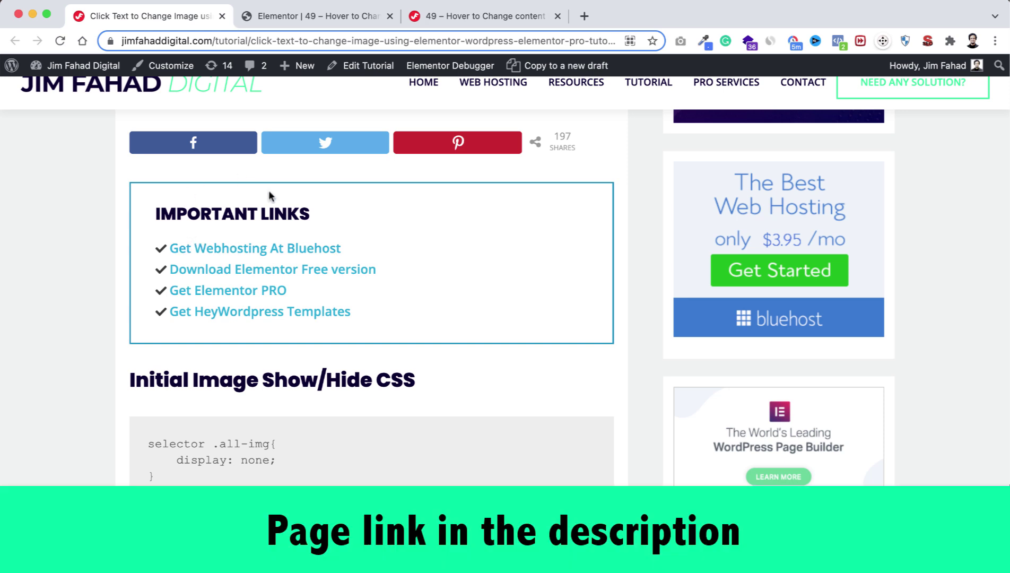
scroll(312, 350, up, 1)
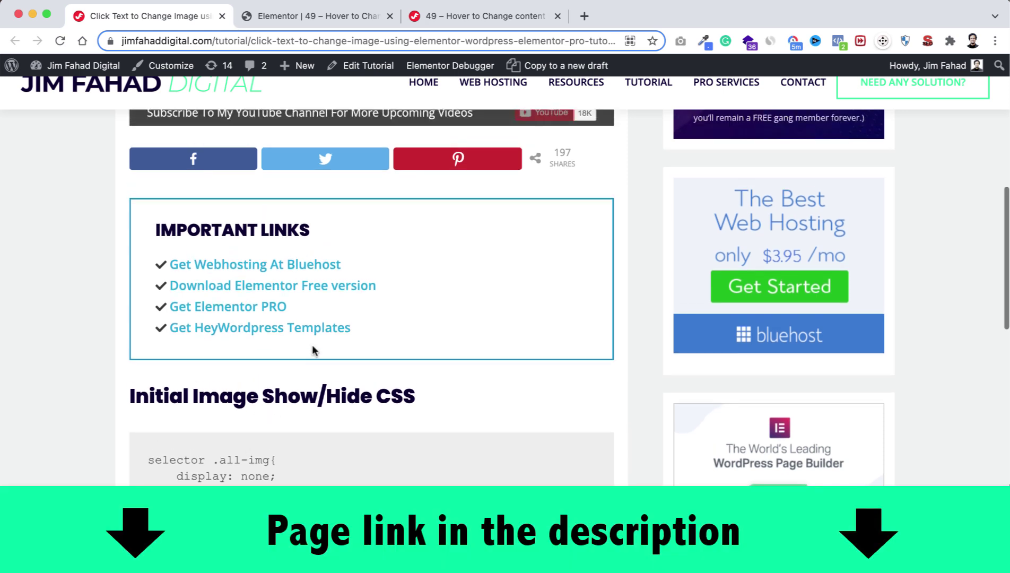
scroll(312, 350, down, 3)
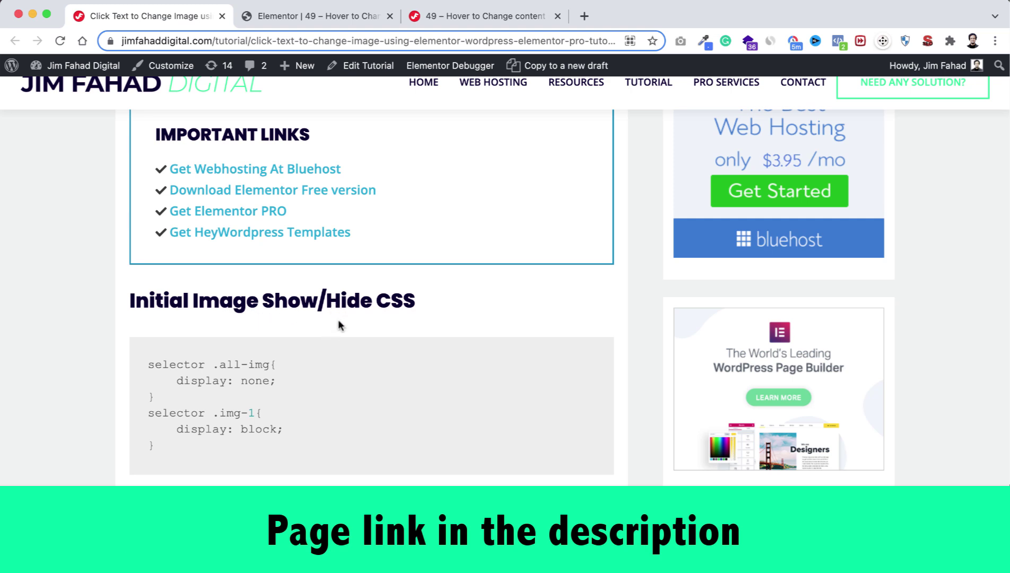
drag(150, 364, 186, 451)
key(super+c)
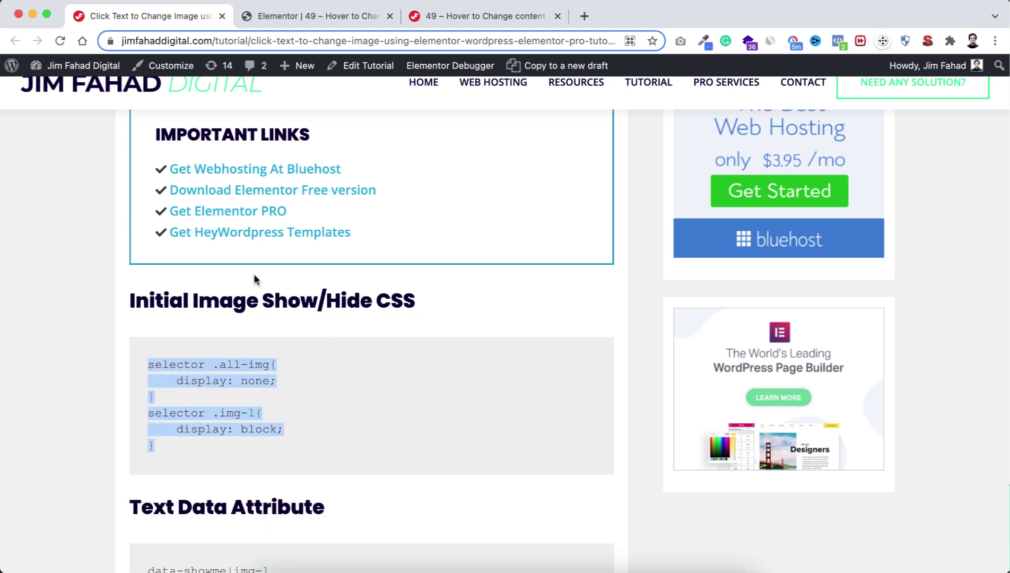
click(307, 16)
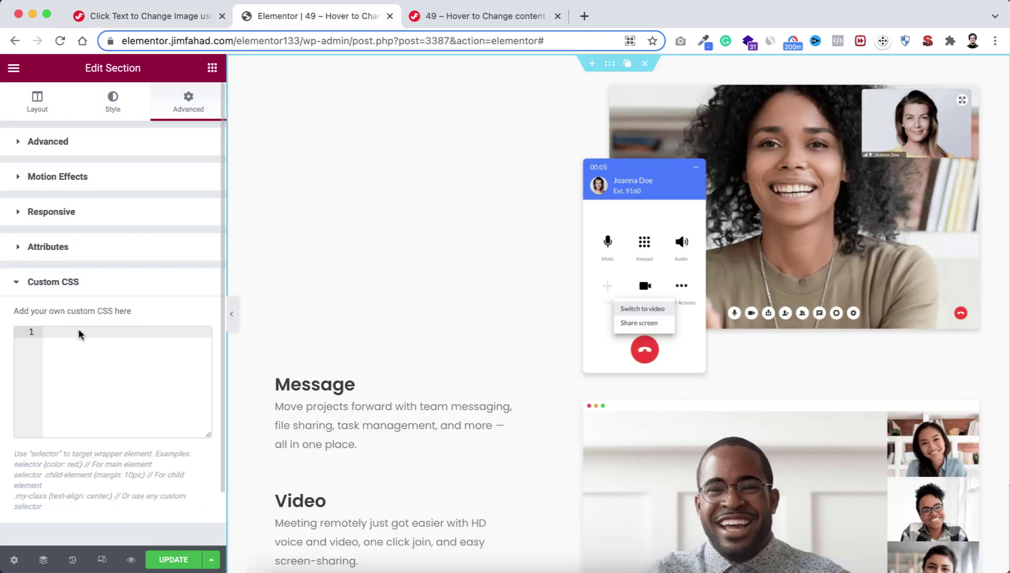
key(super+v)
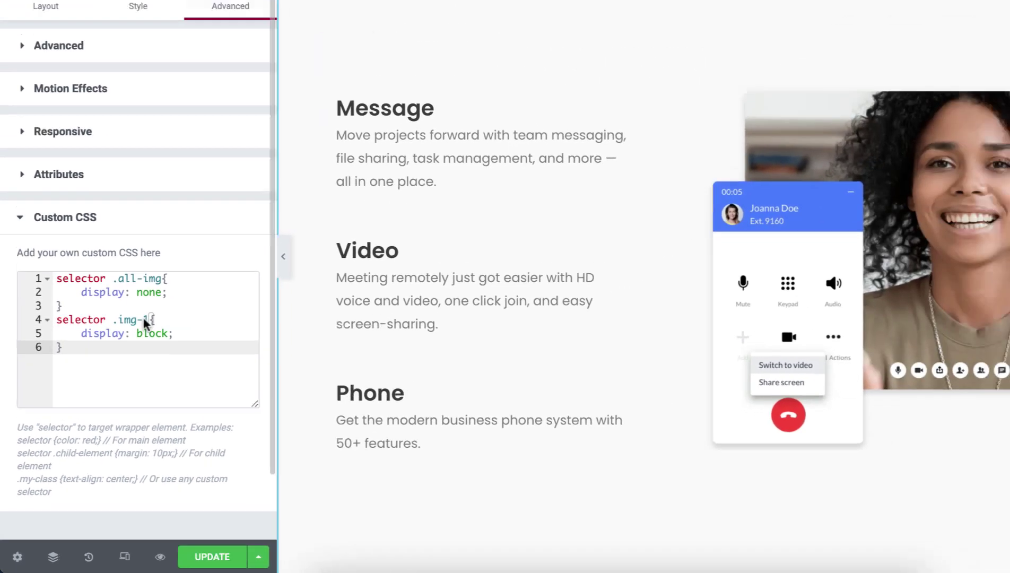
Test the section CSS's display: block rule with .img-2 and .img-3, and set its selector back to .img-1.
double_click(181, 260)
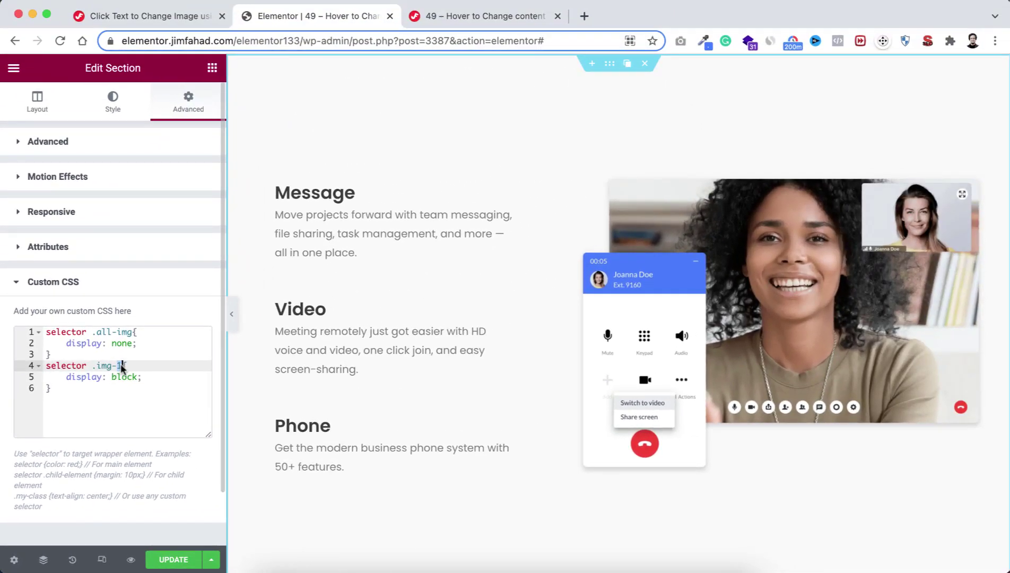
text(2)
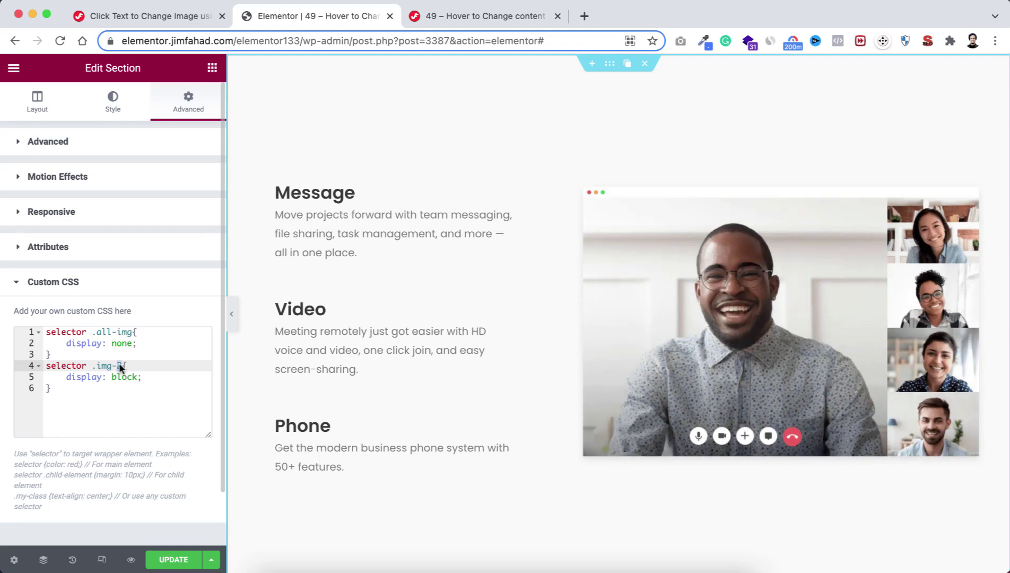
text(3)
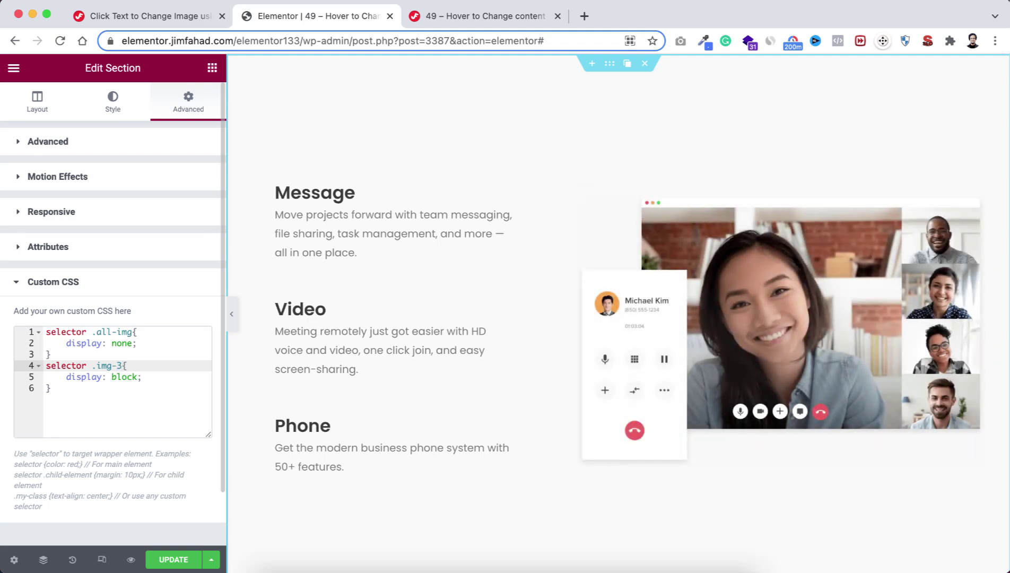
key(BackSpace)
text(1)
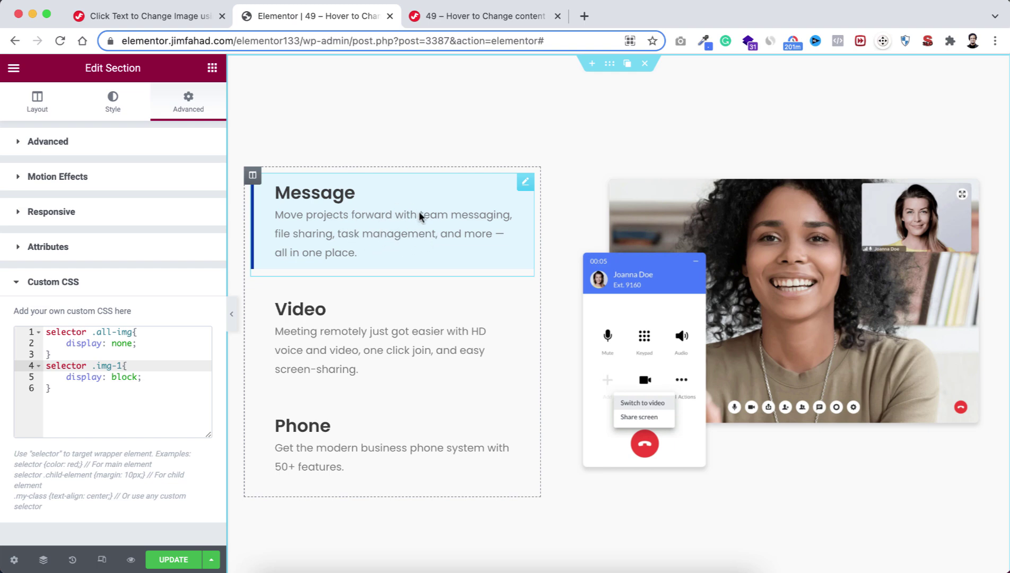
Open the Custom Attributes setting of the Message text block.
click(523, 184)
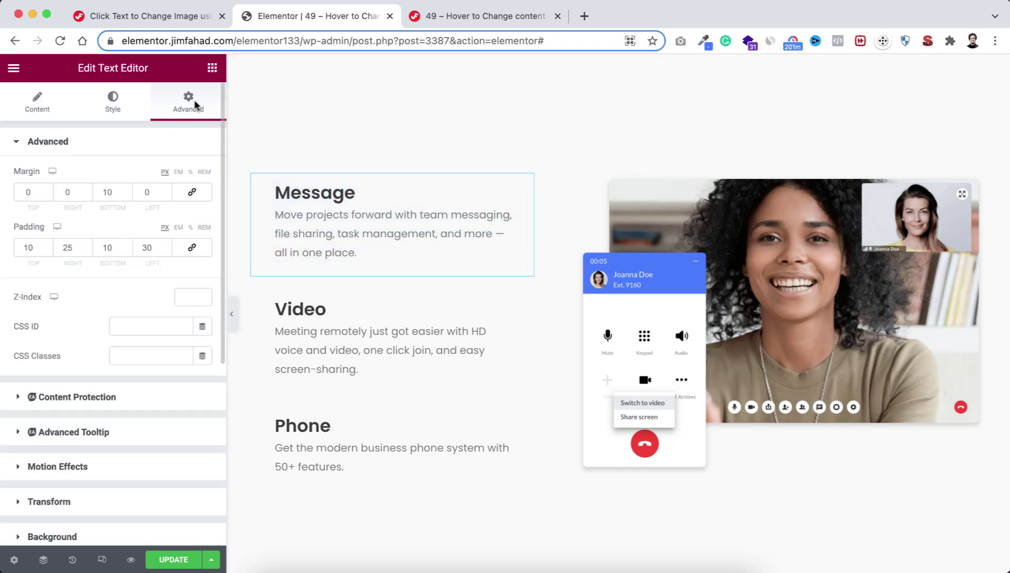
scroll(136, 462, down, 3)
scroll(137, 467, down, 5)
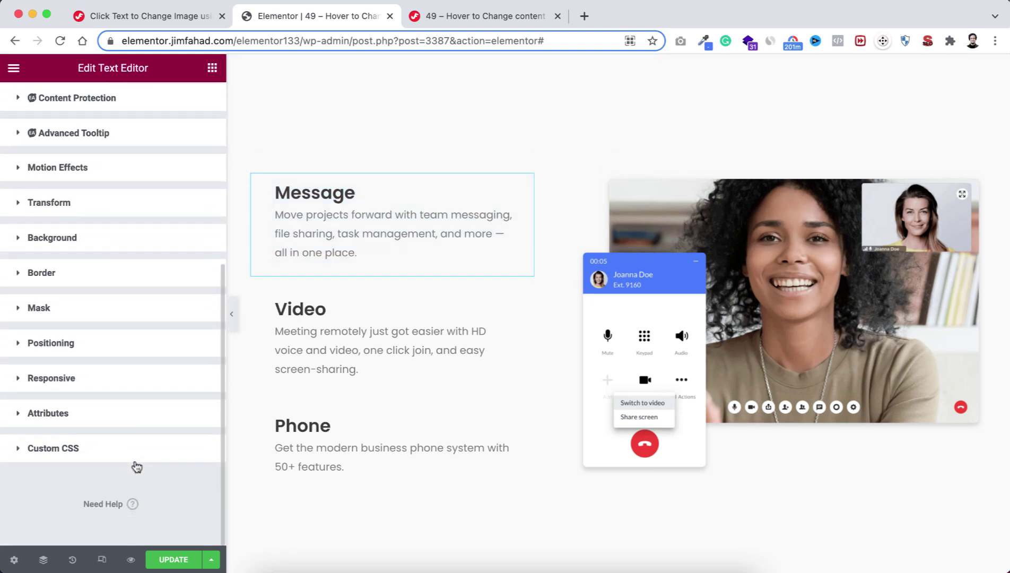
click(48, 413)
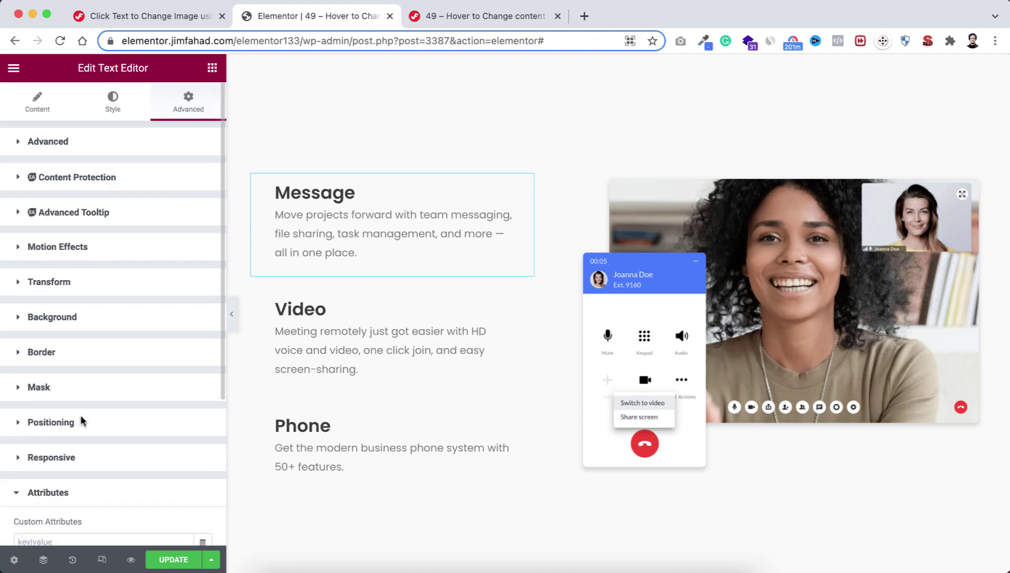
scroll(112, 484, down, 3)
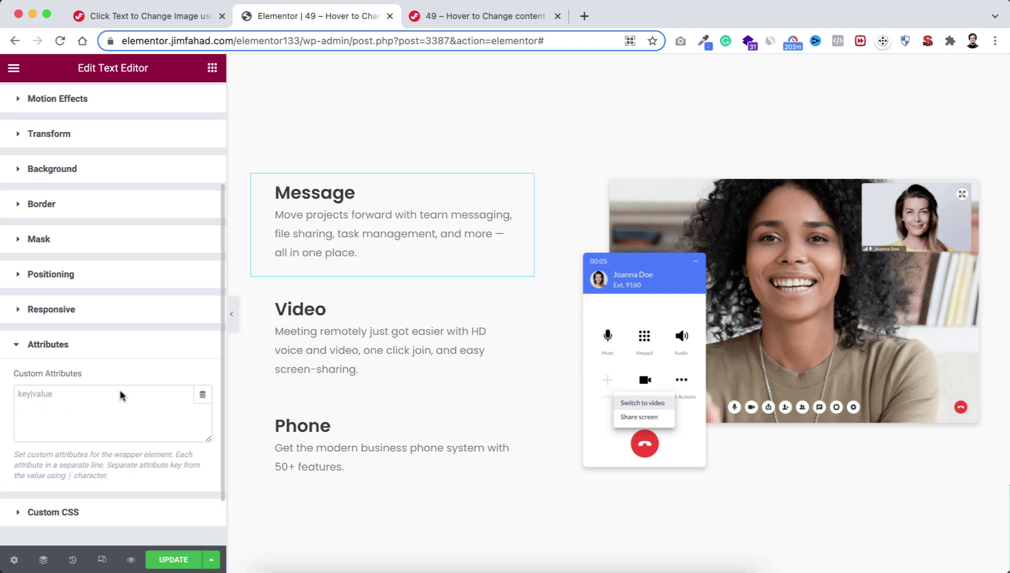
Copy the Text Data Attribute code from the tutorial page and add it to the Message text block as custom attribute data-showme|img-1.
click(159, 16)
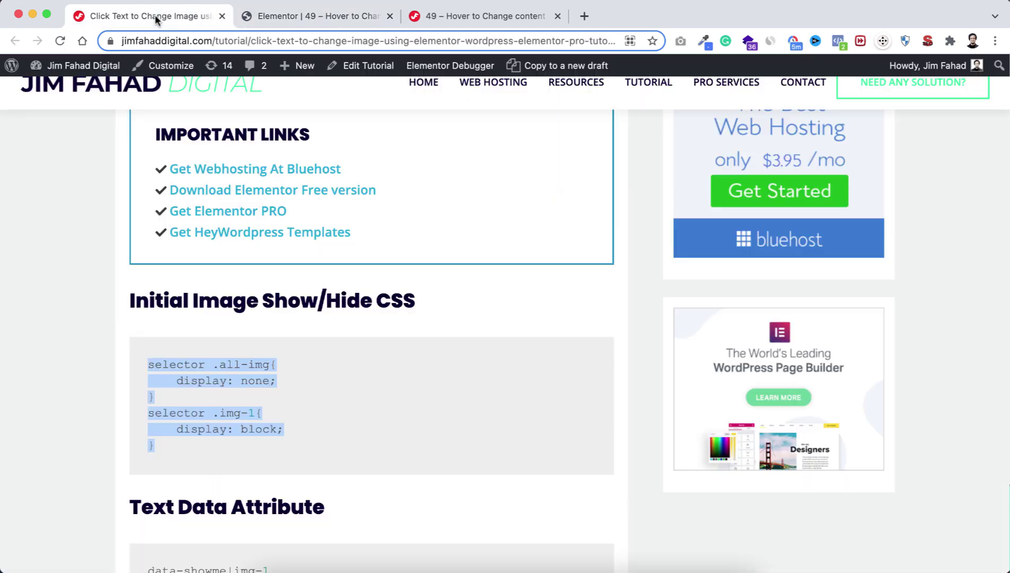
scroll(116, 462, down, 5)
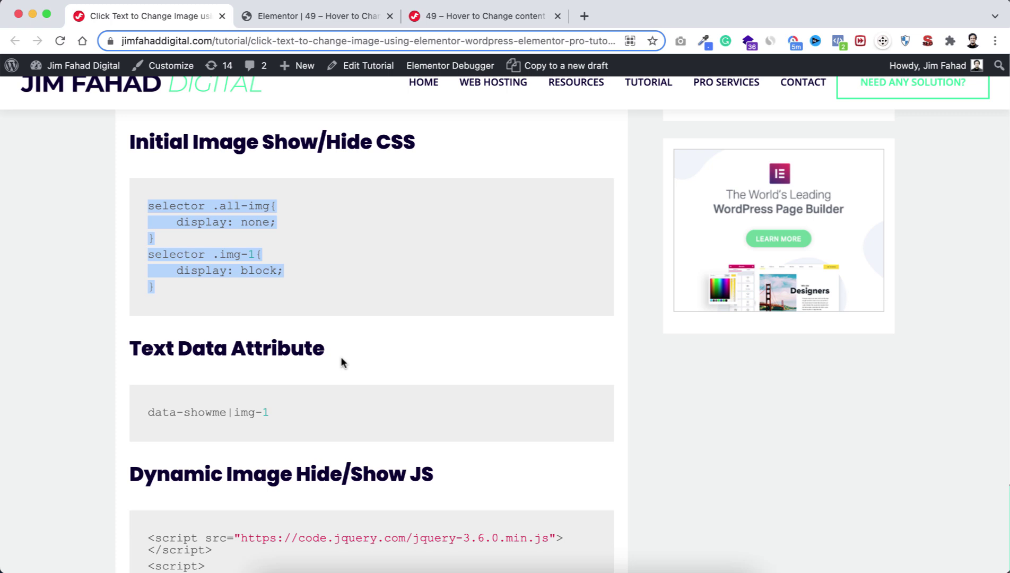
click(210, 416)
drag(150, 414, 280, 421)
key(ctrl+c)
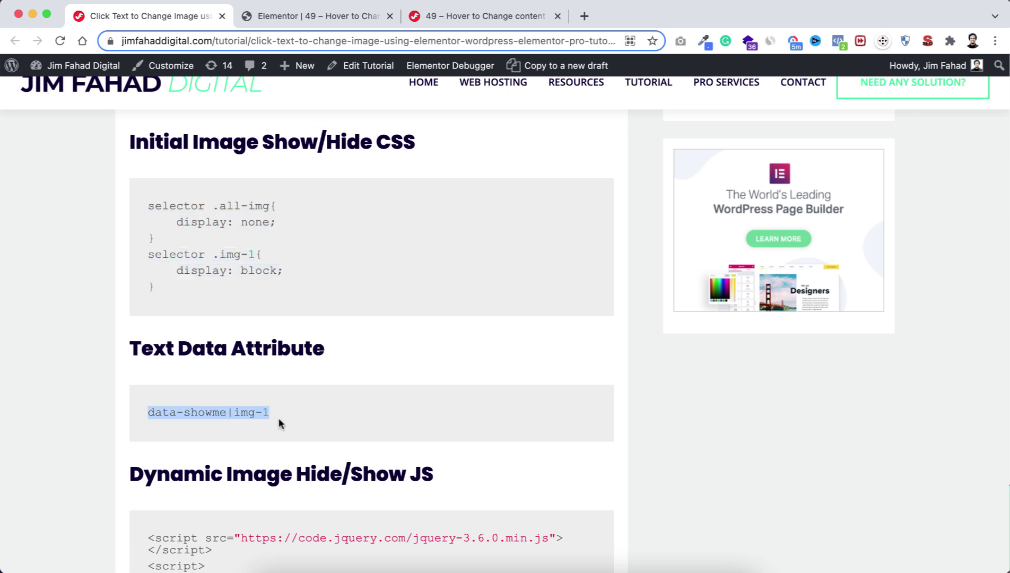
click(287, 17)
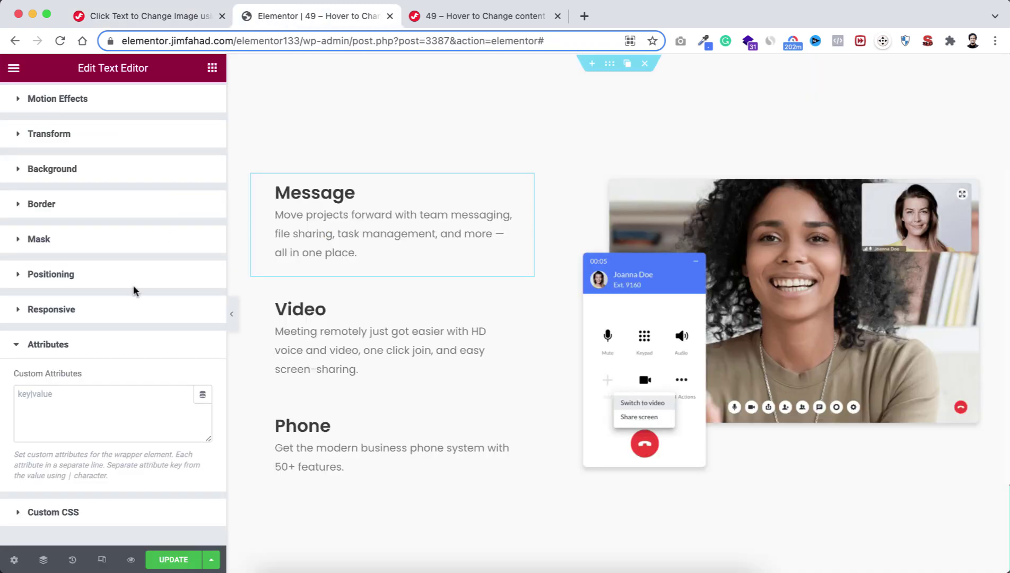
click(51, 397)
key(ctrl+v)
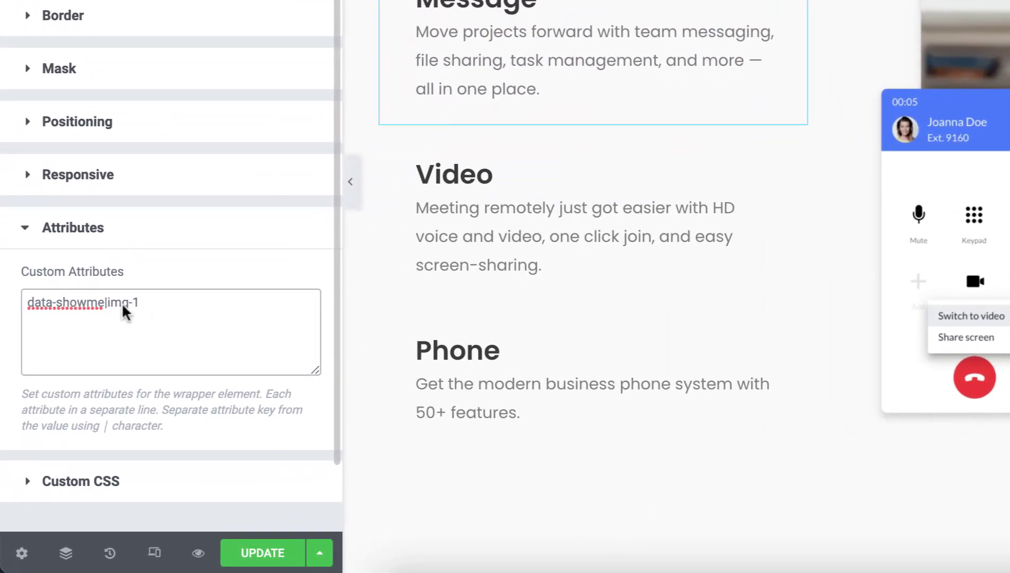
Copy the Message block's custom attribute to the Video text block and change it there to data-showme|img-2.
triple_click(150, 299)
key(ctrl+c)
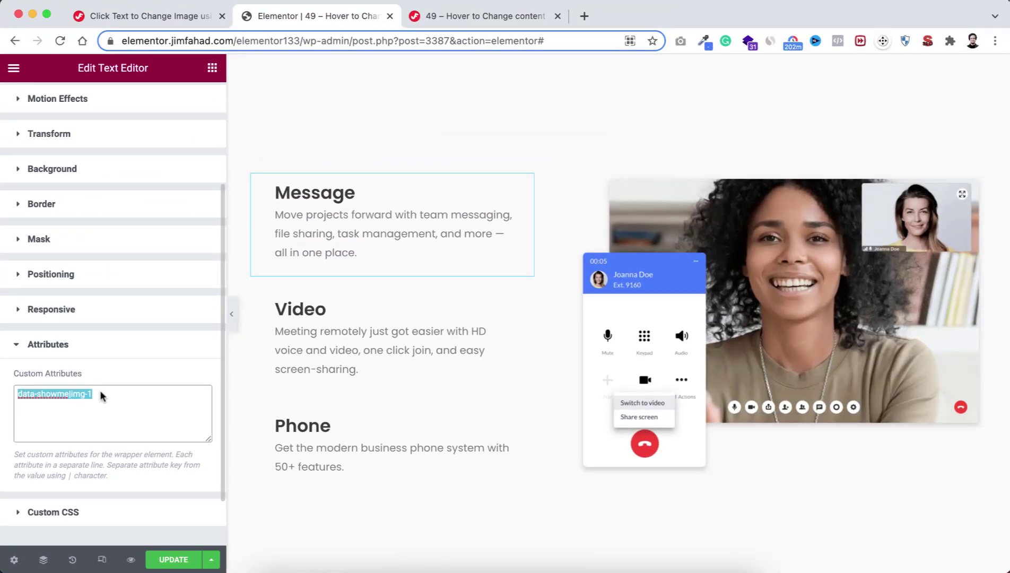
click(360, 328)
click(182, 106)
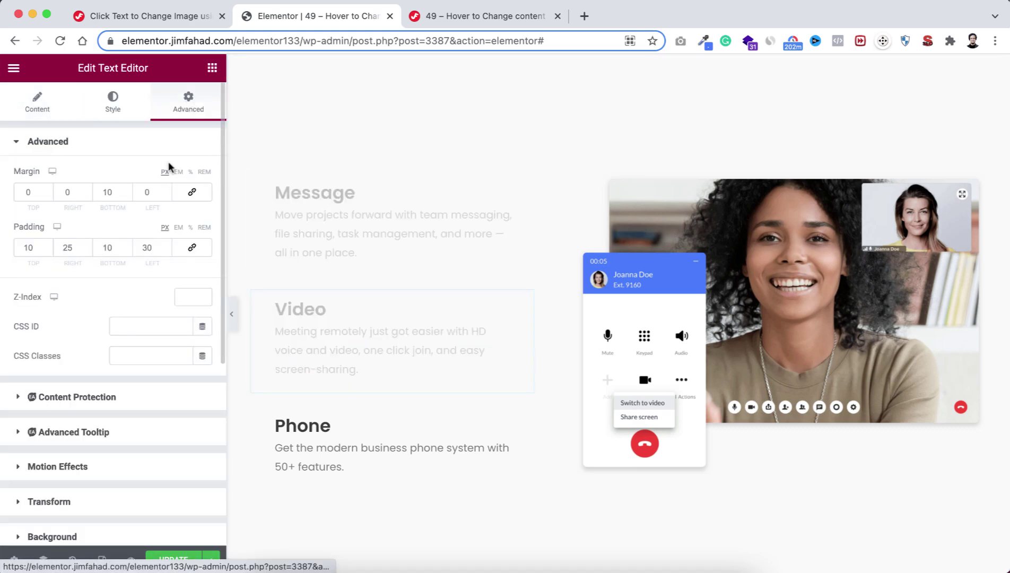
scroll(106, 412, down, 5)
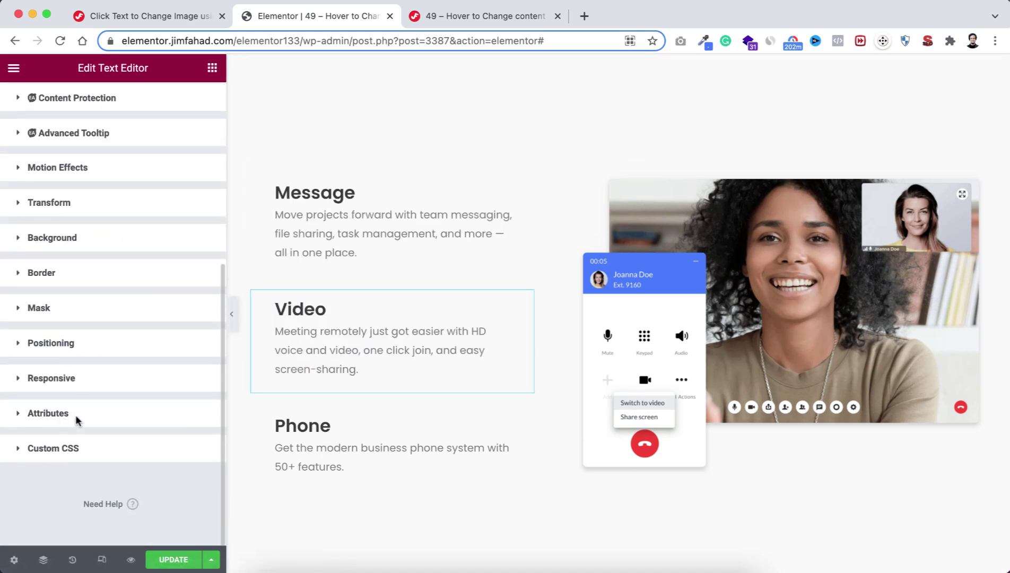
click(75, 420)
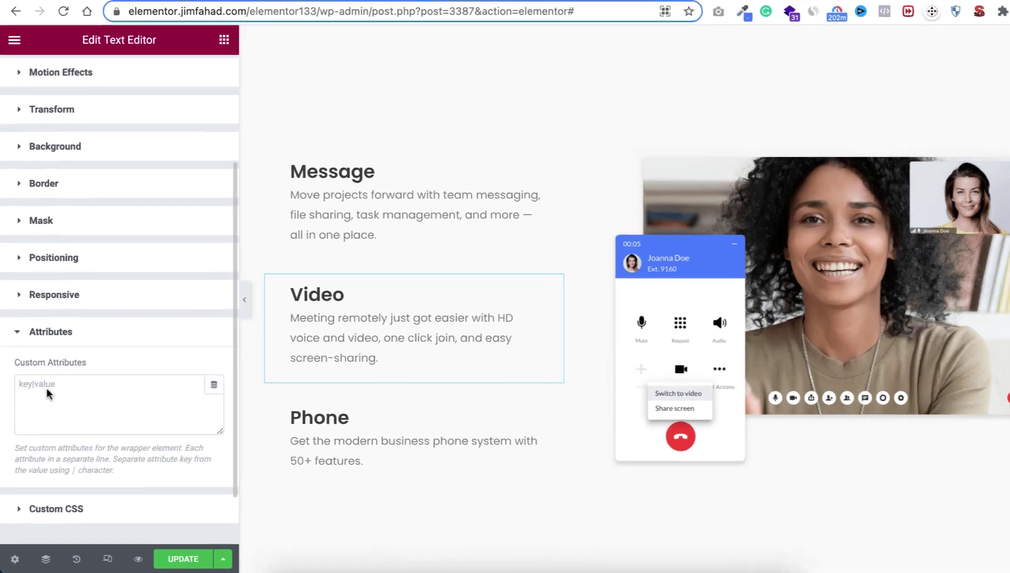
click(44, 400)
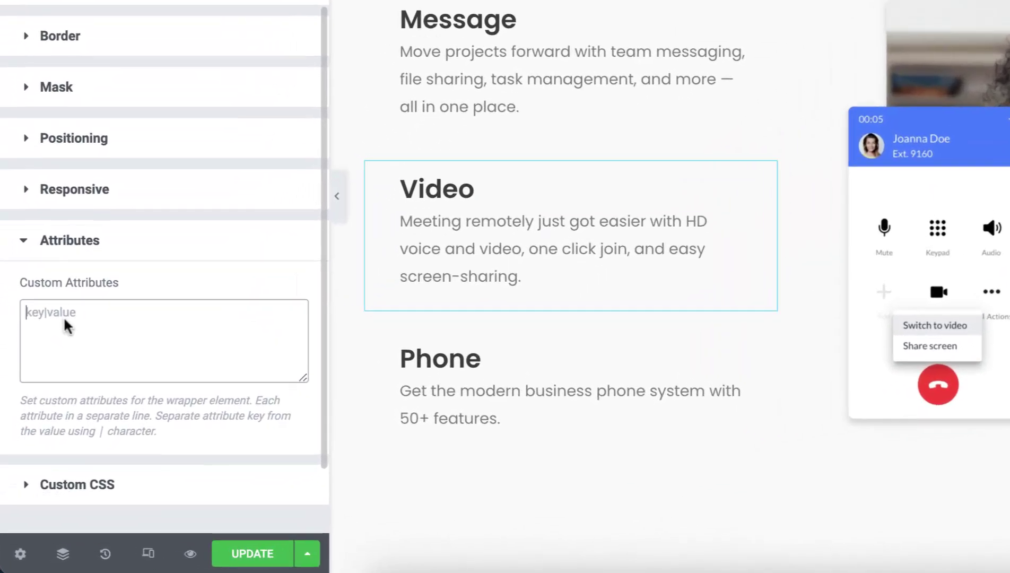
key(ctrl+v)
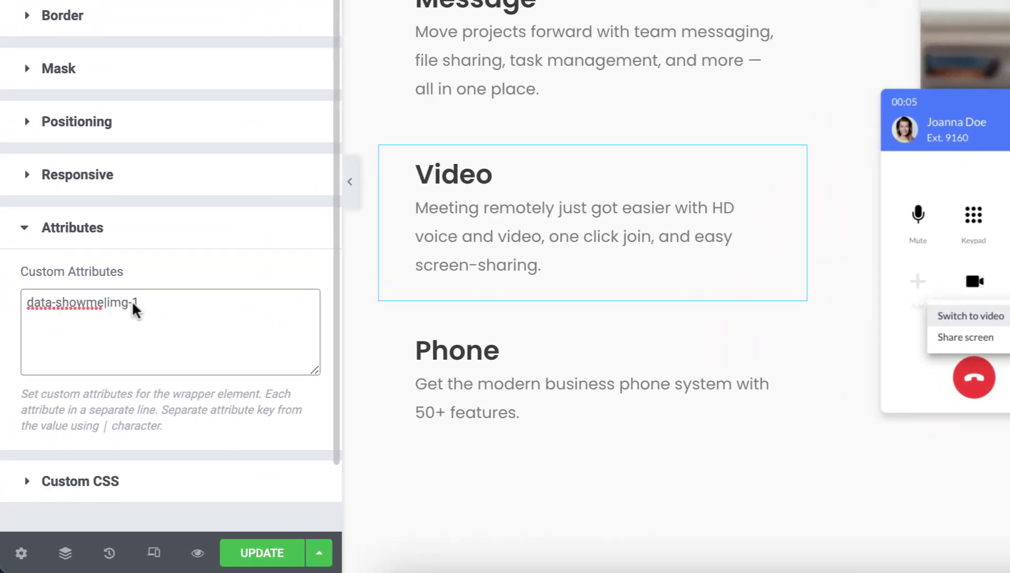
drag(133, 306, 145, 309)
text(2)
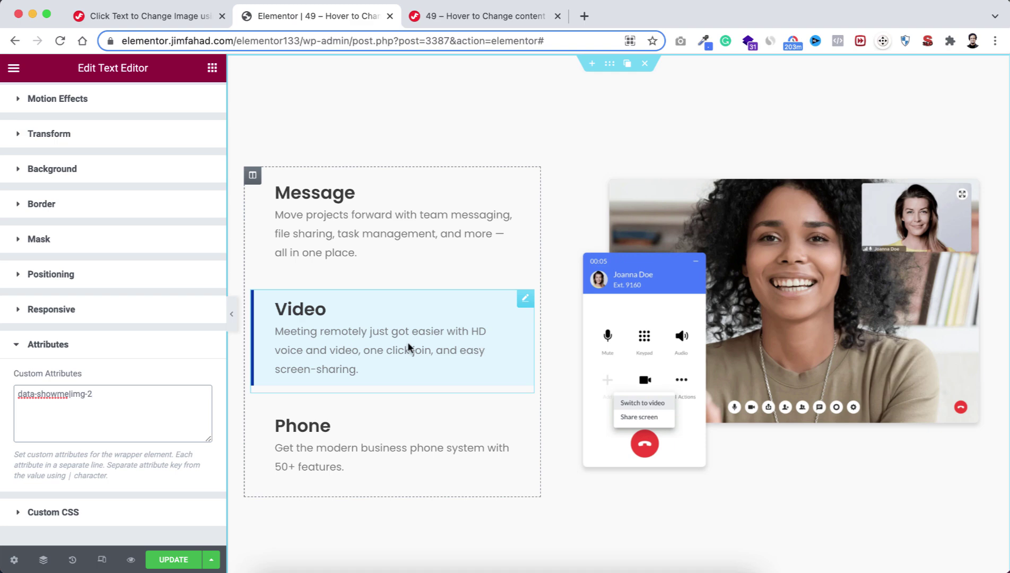
Add the copied custom attribute to the Phone text block and change it to data-showme|img-3.
click(359, 439)
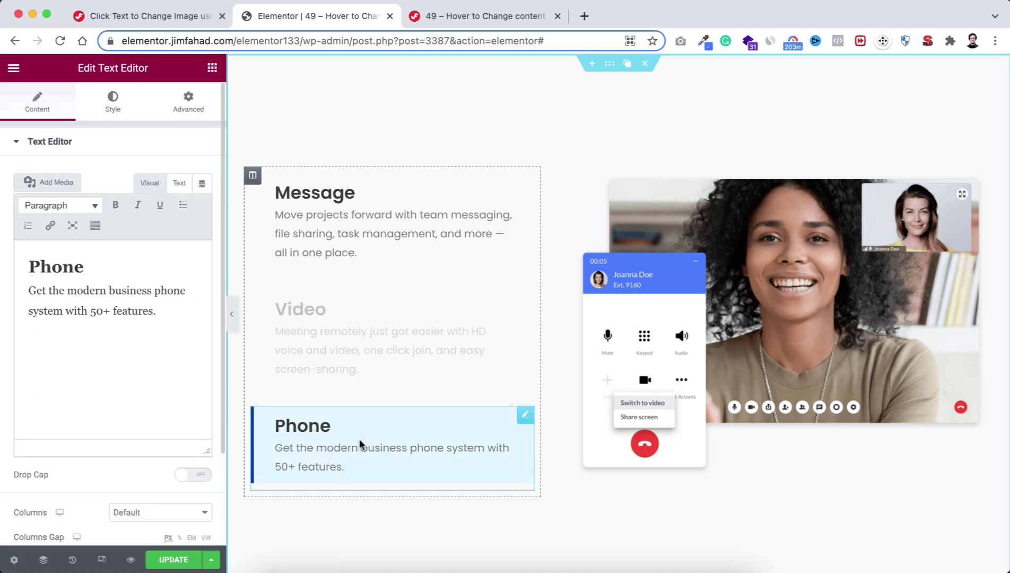
click(172, 107)
scroll(128, 390, down, 5)
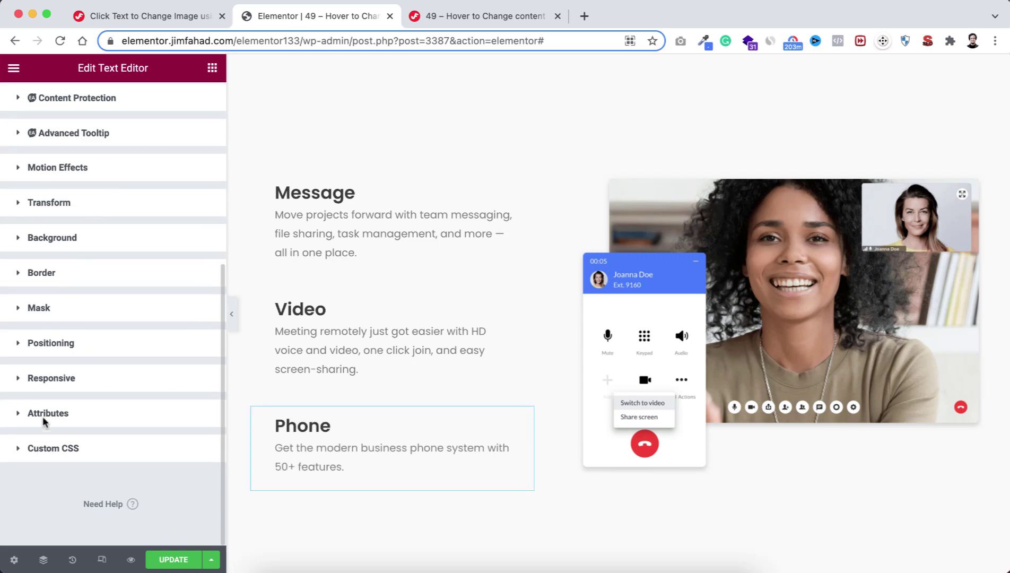
click(58, 417)
scroll(67, 419, down, 3)
click(60, 386)
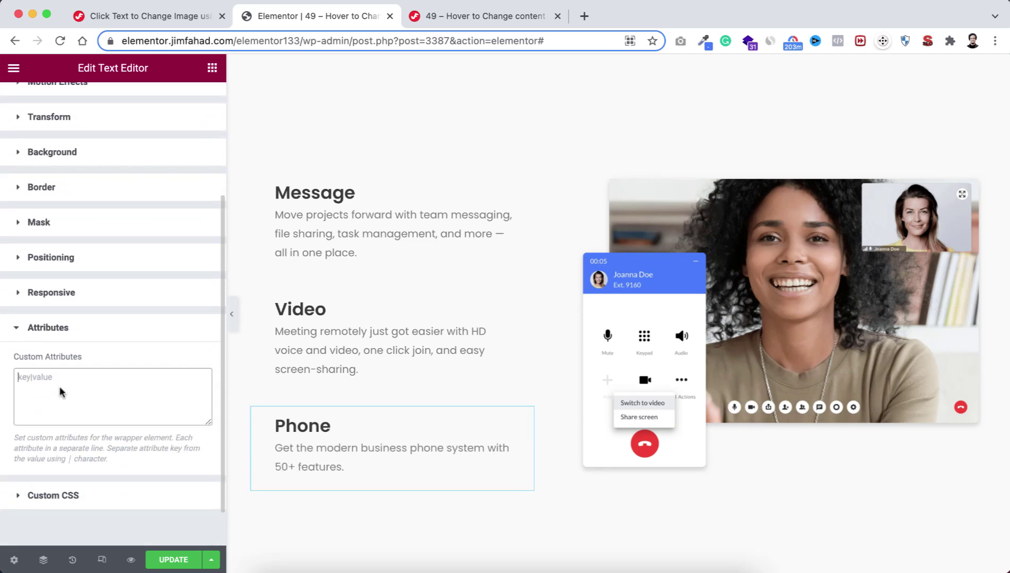
key(super+v)
key(BackSpace)
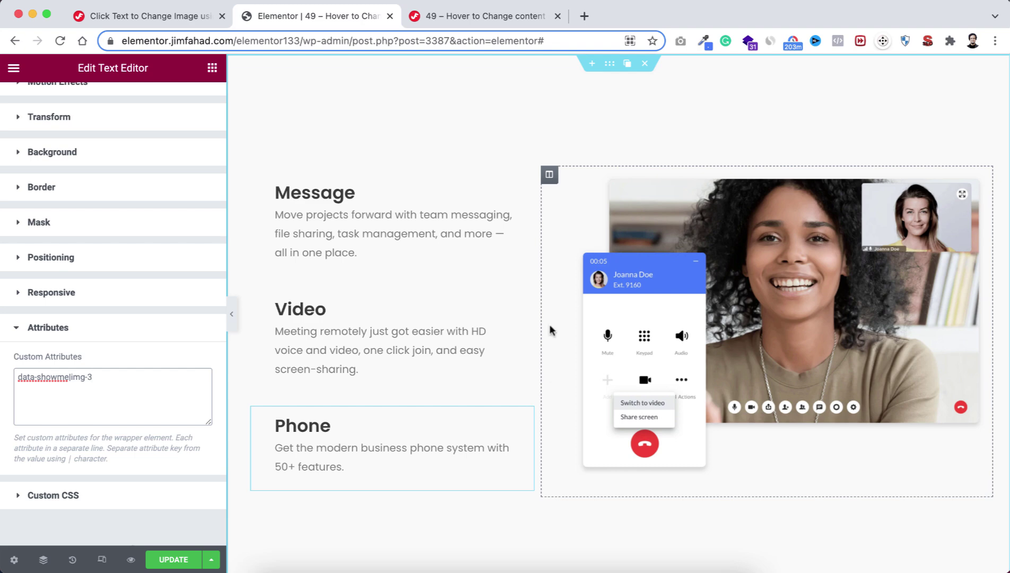
Find the HTML widget and add it in a new section below the Message, Video and Phone section.
scroll(209, 158, up, 5)
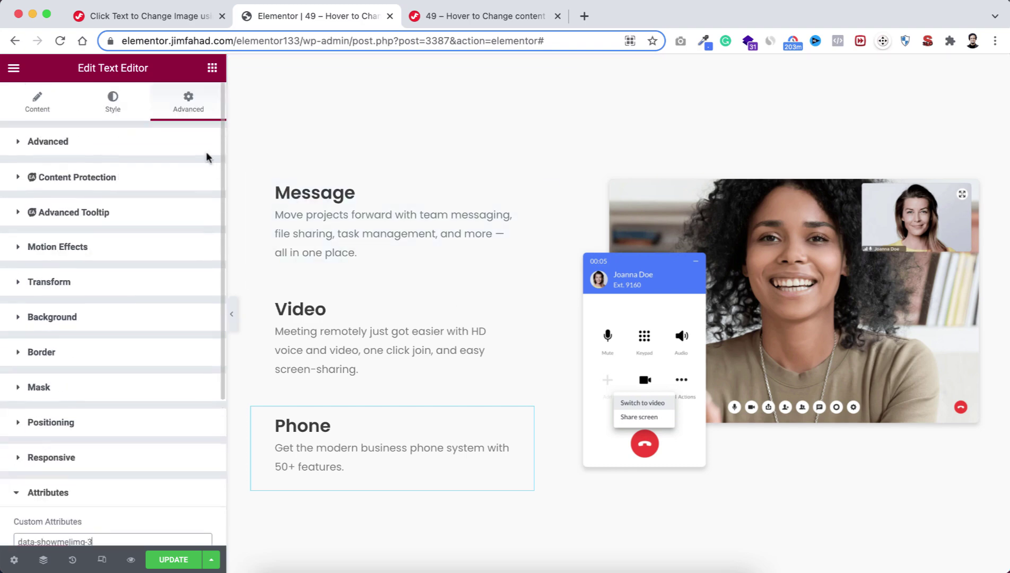
click(212, 68)
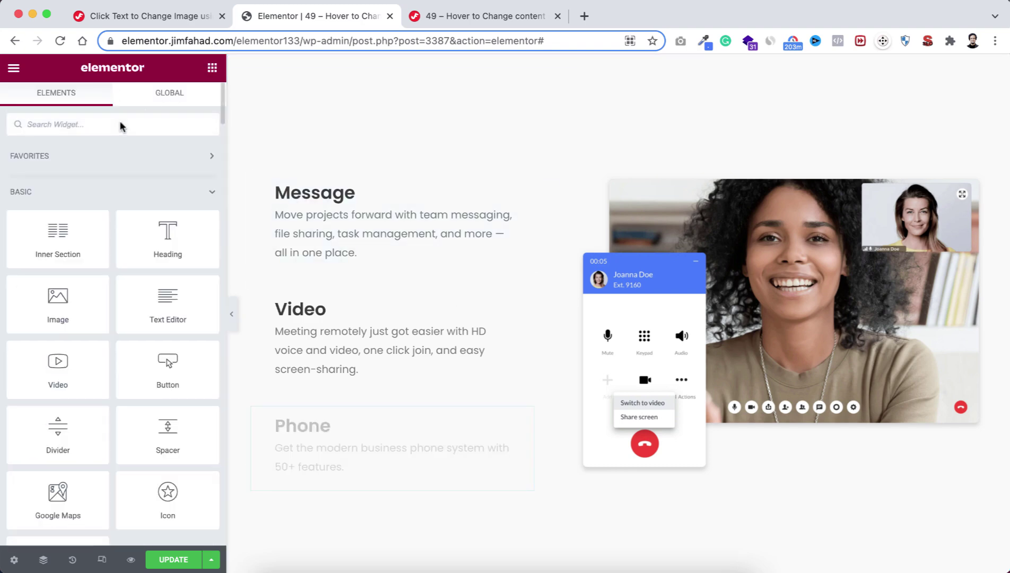
text(html)
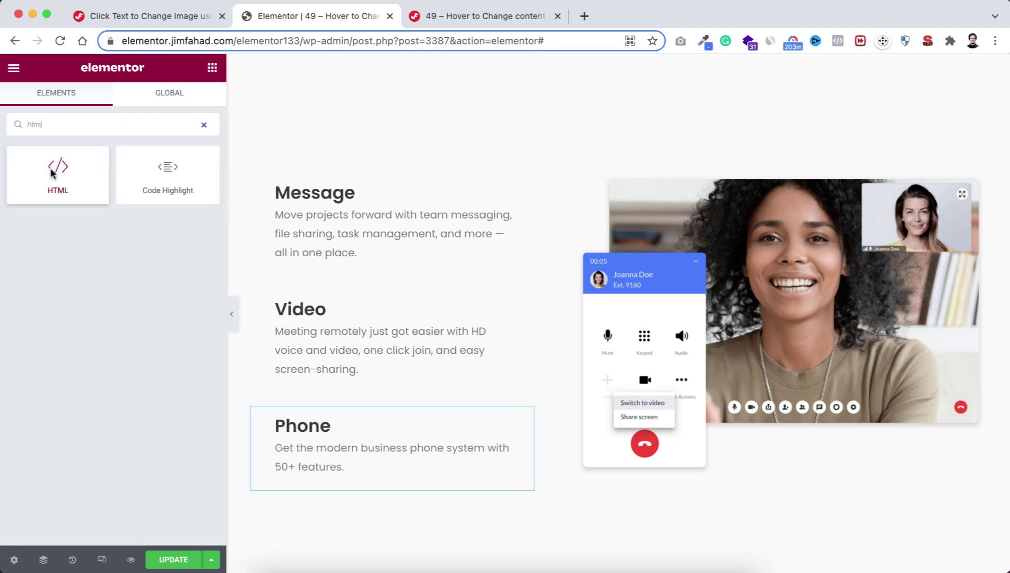
drag(57, 179, 593, 217)
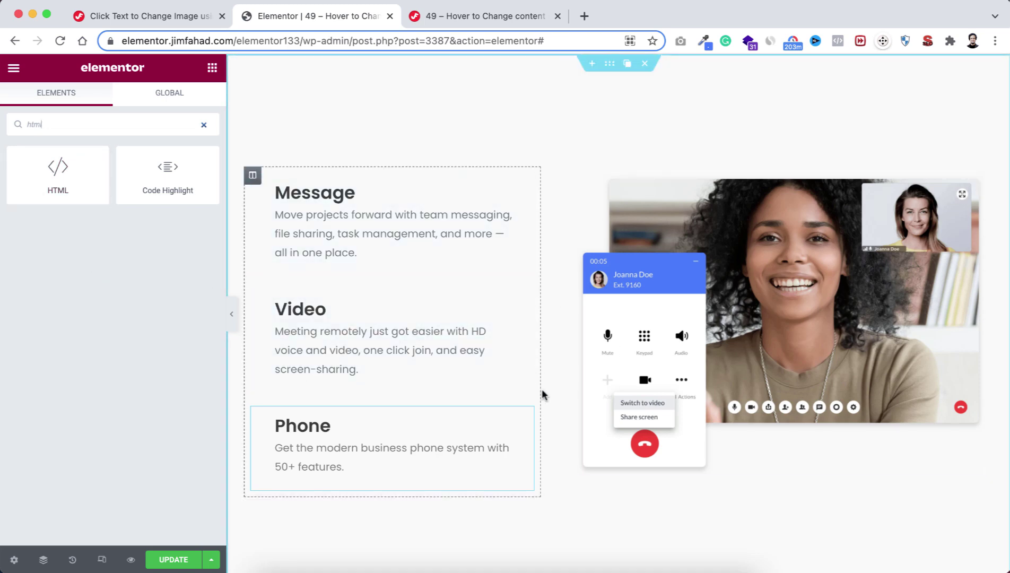
scroll(541, 392, down, 1)
scroll(542, 394, down, 5)
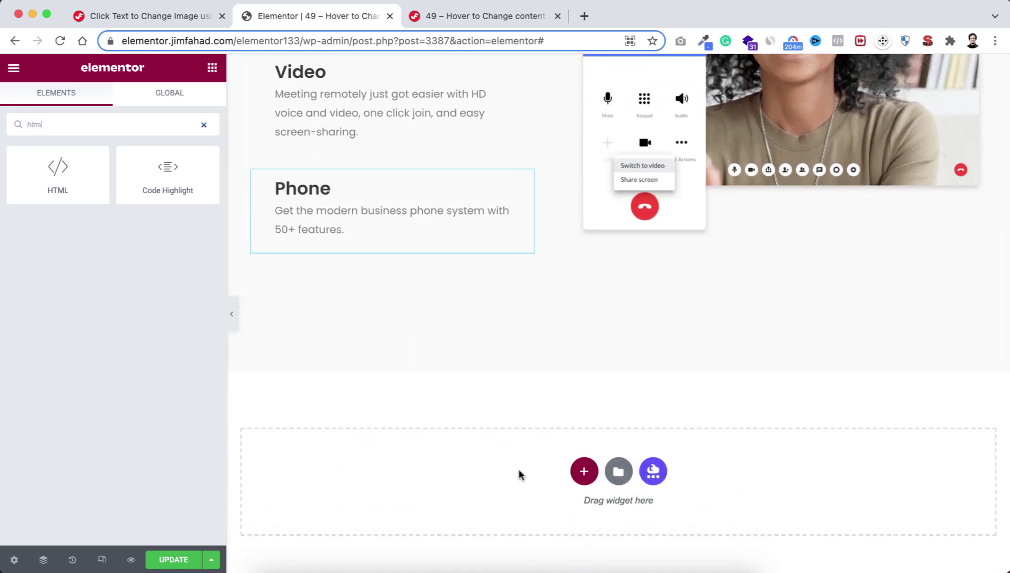
drag(50, 170, 512, 477)
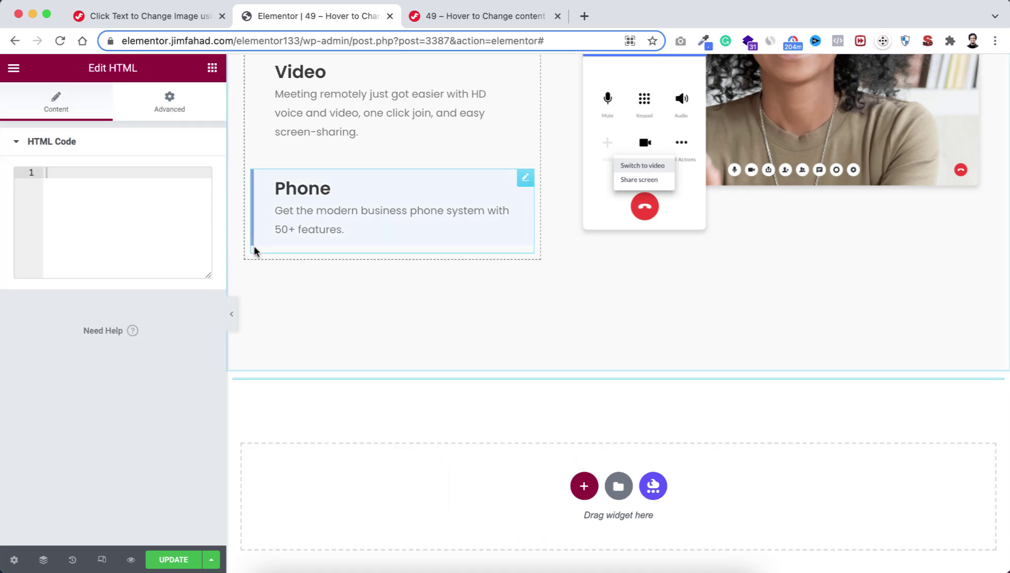
Copy the Dynamic Image Hide/Show JS code from the tutorial page and paste it into the HTML widget in the Elementor editor.
click(149, 15)
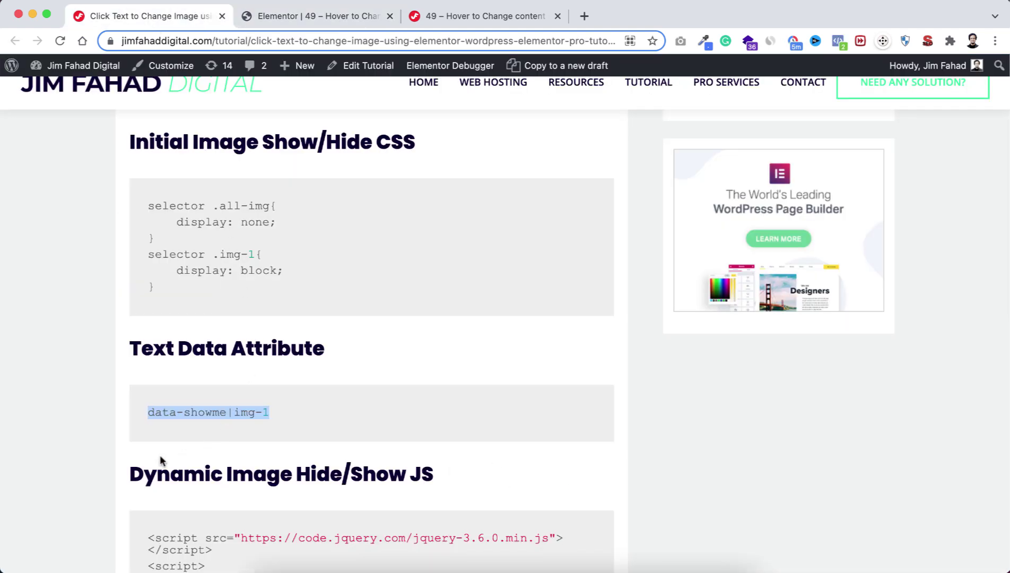
scroll(220, 489, down, 3)
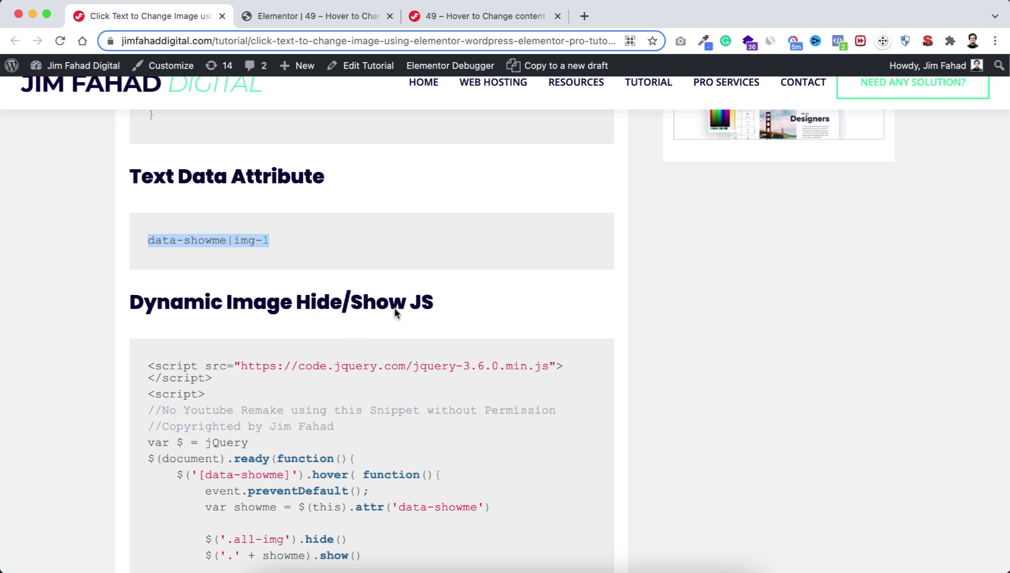
scroll(414, 447, down, 2)
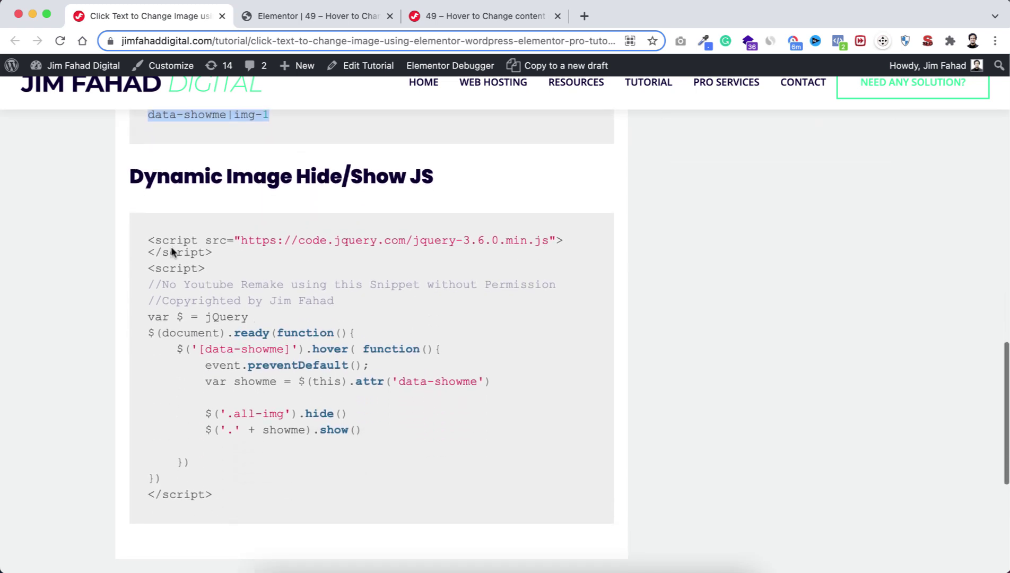
click(146, 233)
drag(146, 234, 236, 509)
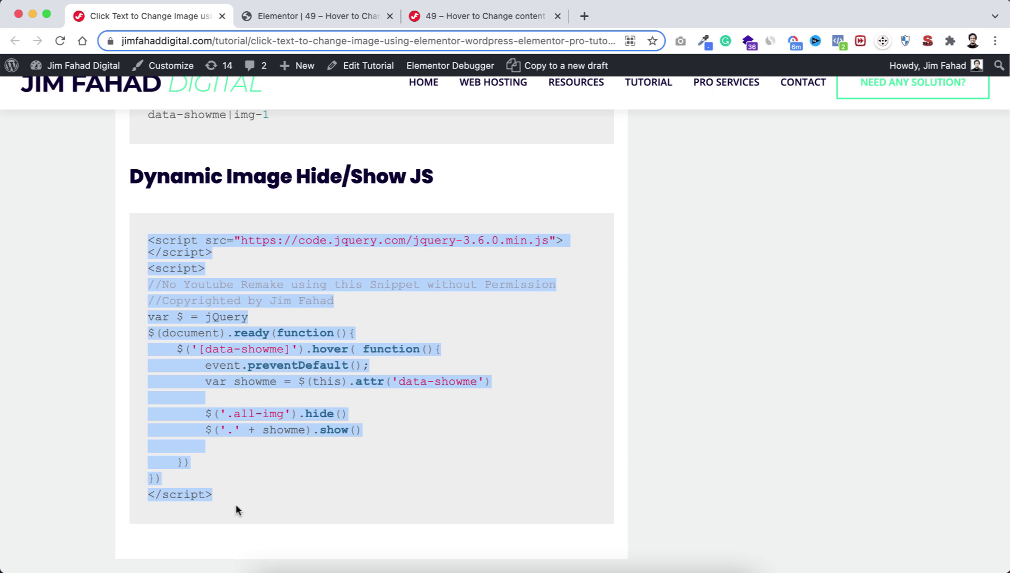
click(313, 16)
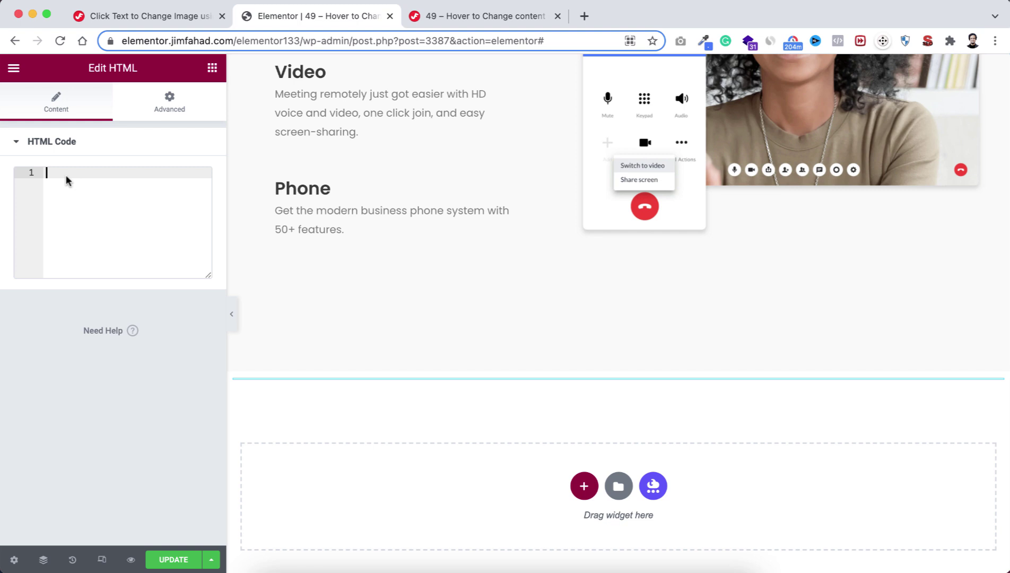
text(<script src="https://code.jquery.com/jquery-3.6.0.min.js"></script> <script> //No Youtube Remake using this Snippet without Permission //Copyrighted by Jim Fahad var $ = jQuery $(document).ready(function(){     $('[data-showme]').hover(function(){         event.preventDefault();         var showme = $(this).attr('data-showme')          $('.all-img').hide()         $('.' + showme).show()      }) }) </script>)
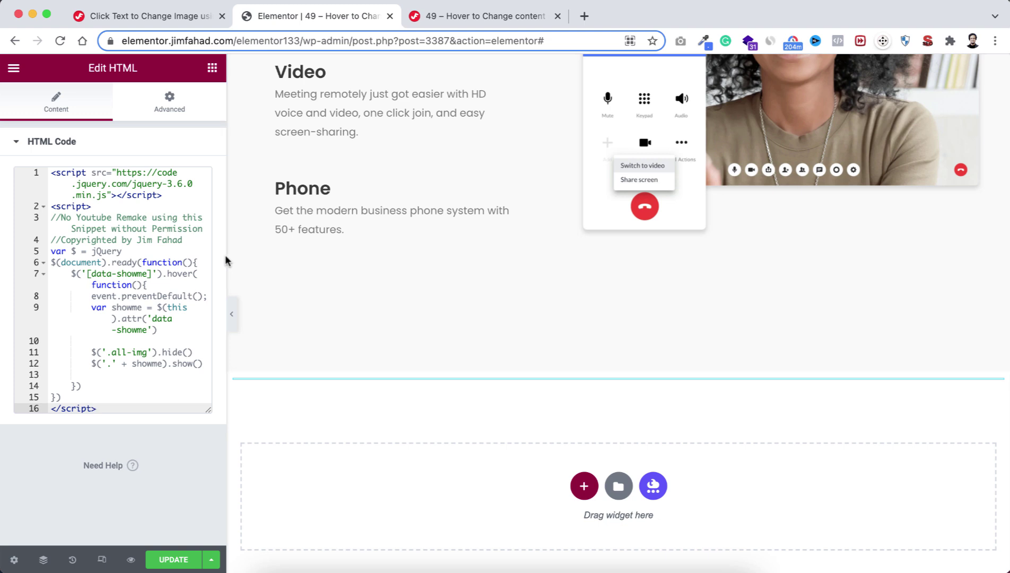
Widen the editing sidebar to review the full script in the HTML widget, and narrow it again.
drag(223, 254, 450, 270)
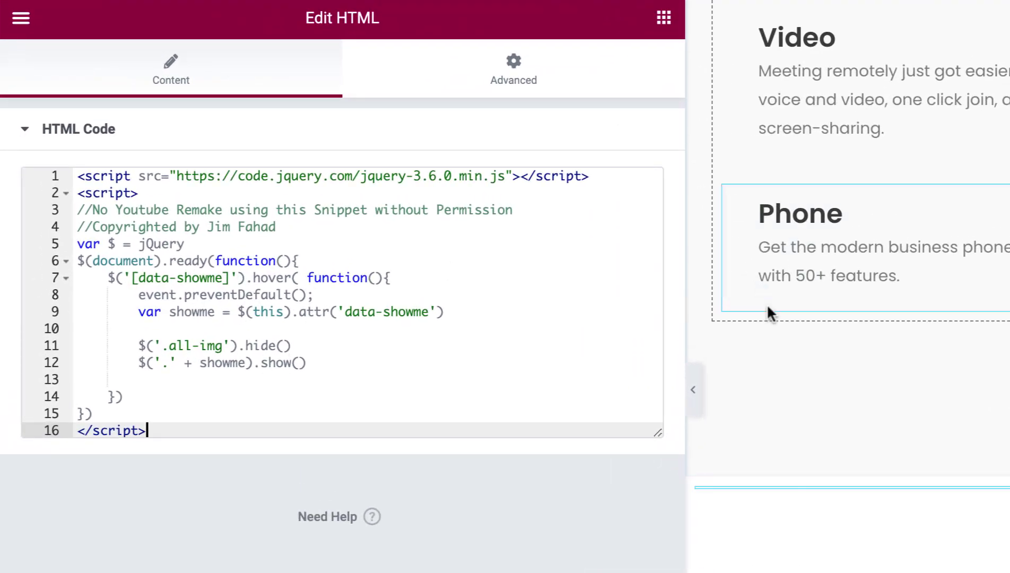
scroll(901, 239, up, 5)
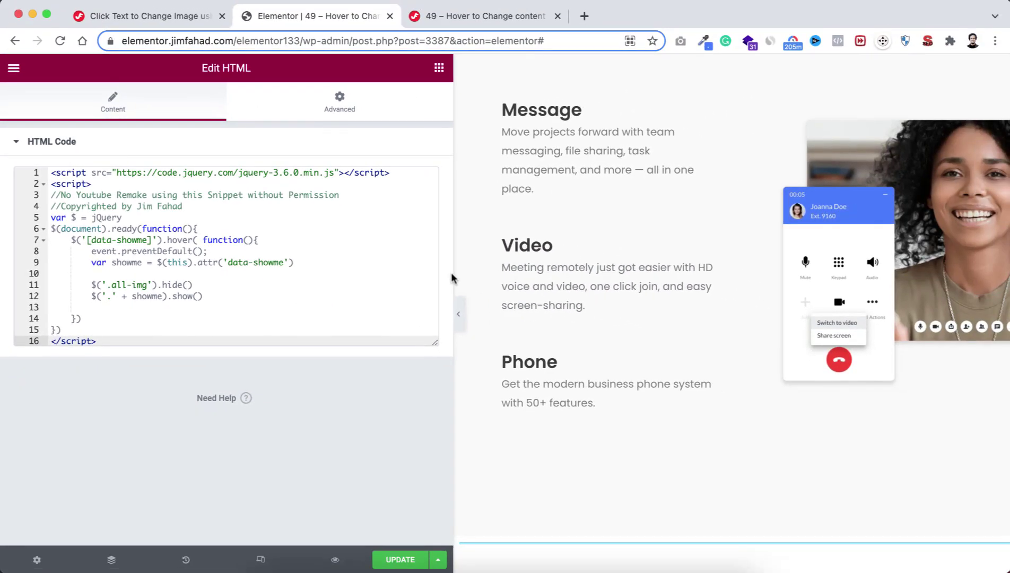
drag(450, 272, 227, 268)
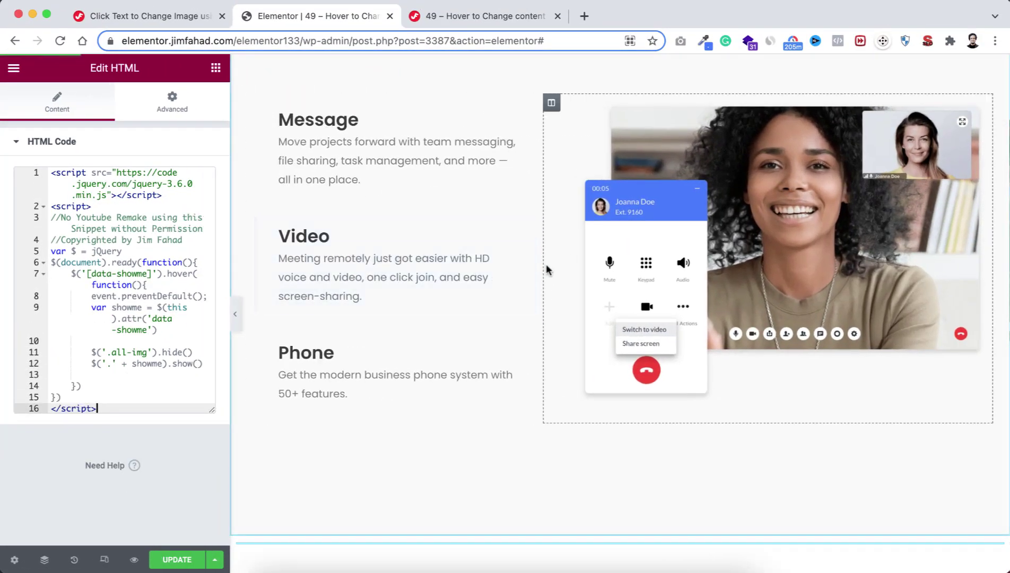
Update the page and preview it, testing the image swap on the Message, Video and Phone text blocks.
scroll(474, 271, up, 2)
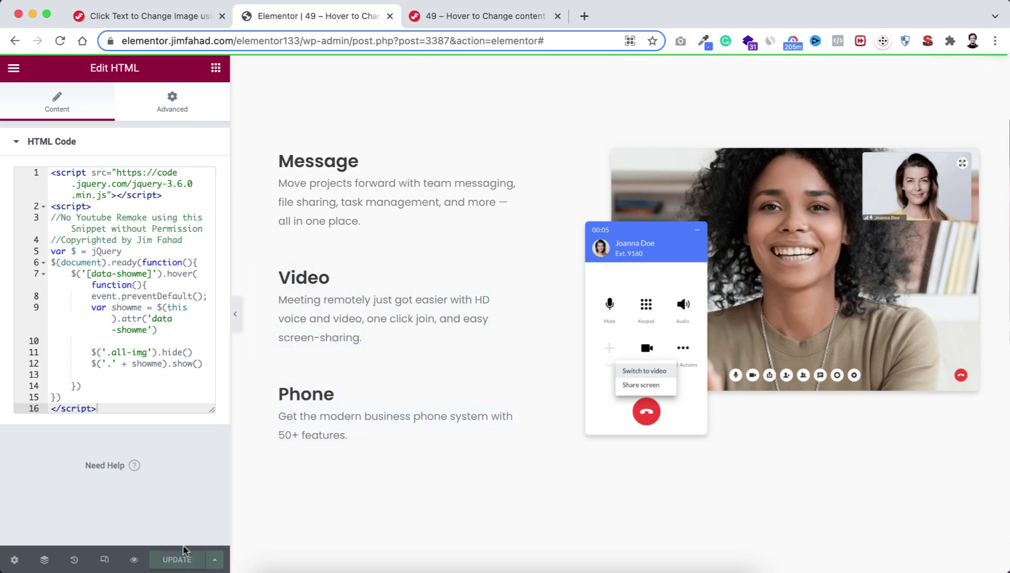
click(134, 560)
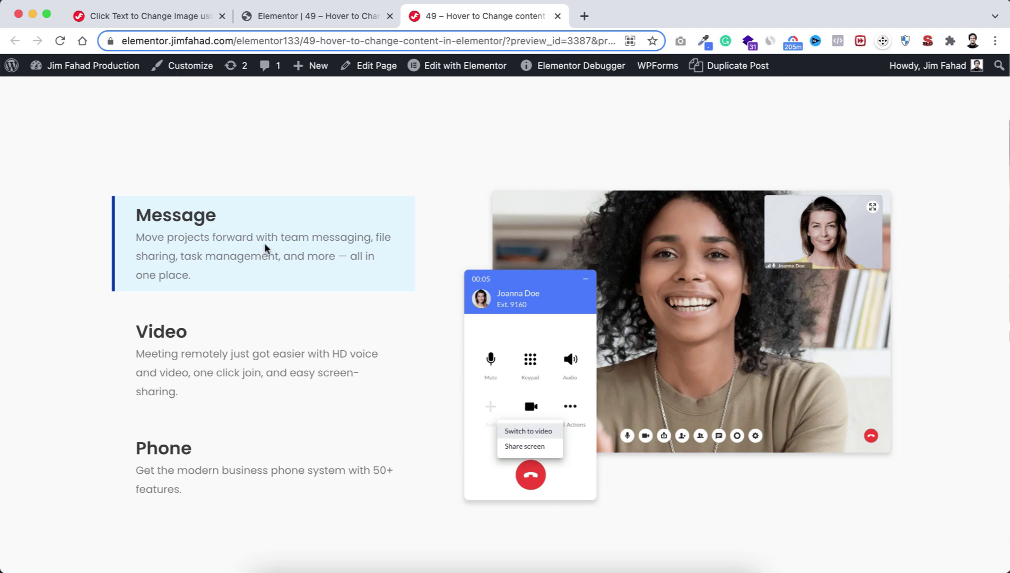
mouse_move(277, 352)
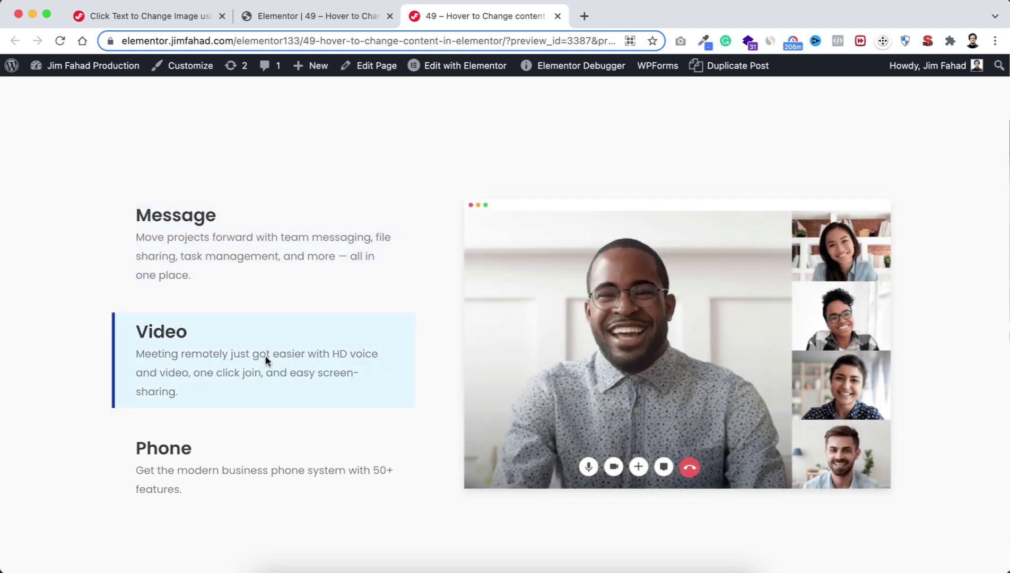
mouse_move(270, 456)
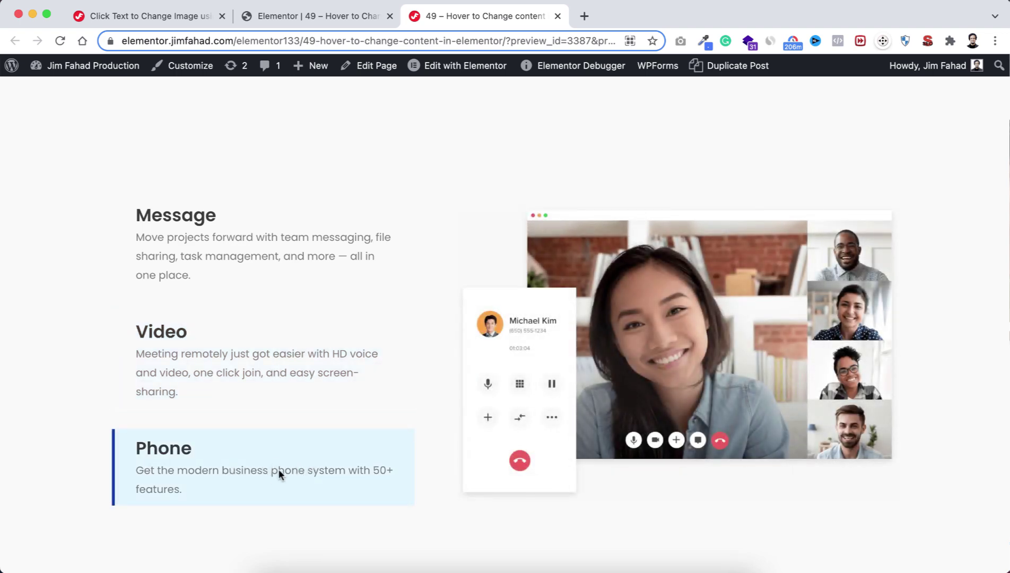
mouse_move(289, 375)
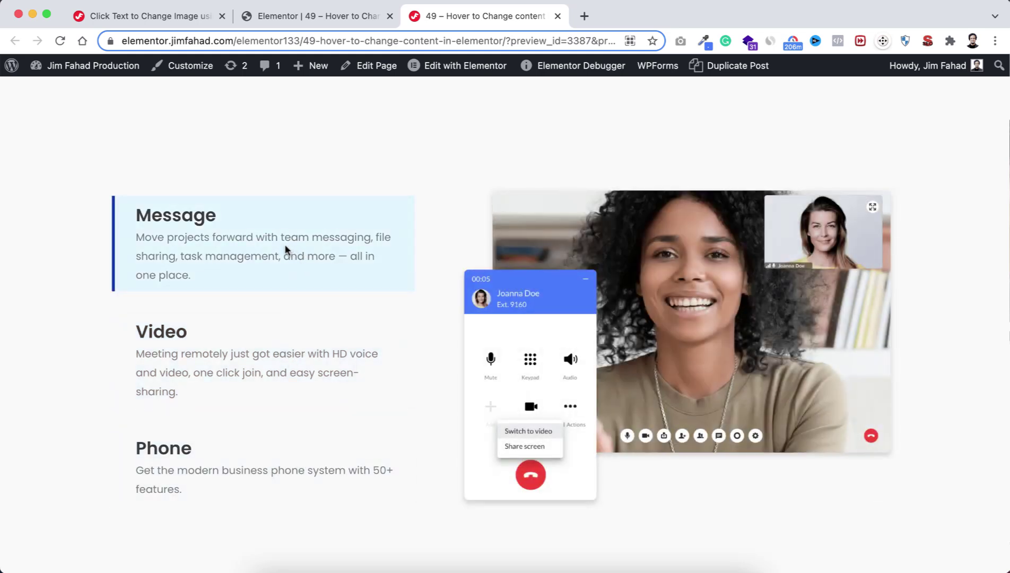
Return to the Elementor editor, switch to tablet view and set the Message block's padding to 10 px, with 25 px on the left.
click(305, 18)
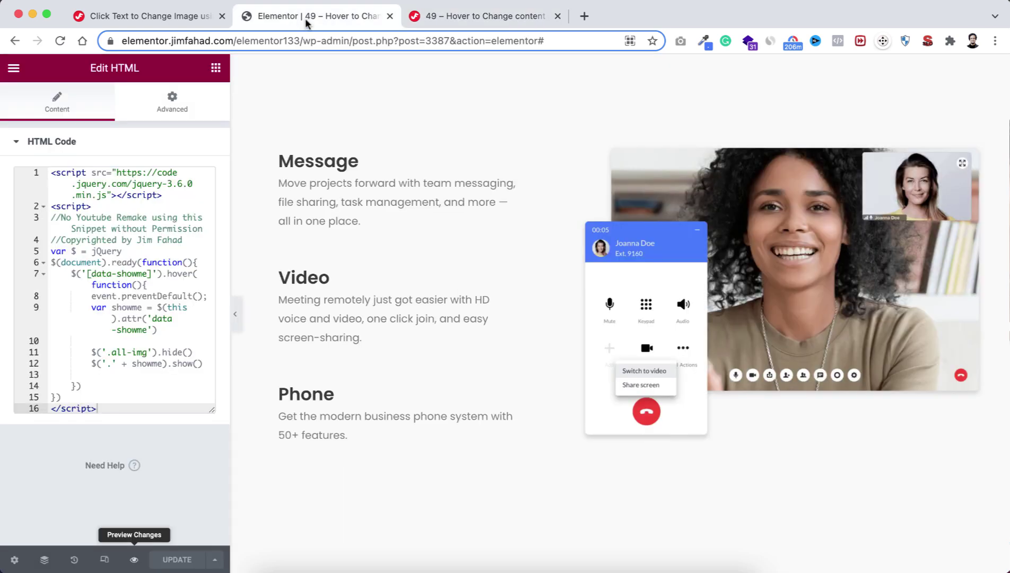
click(215, 67)
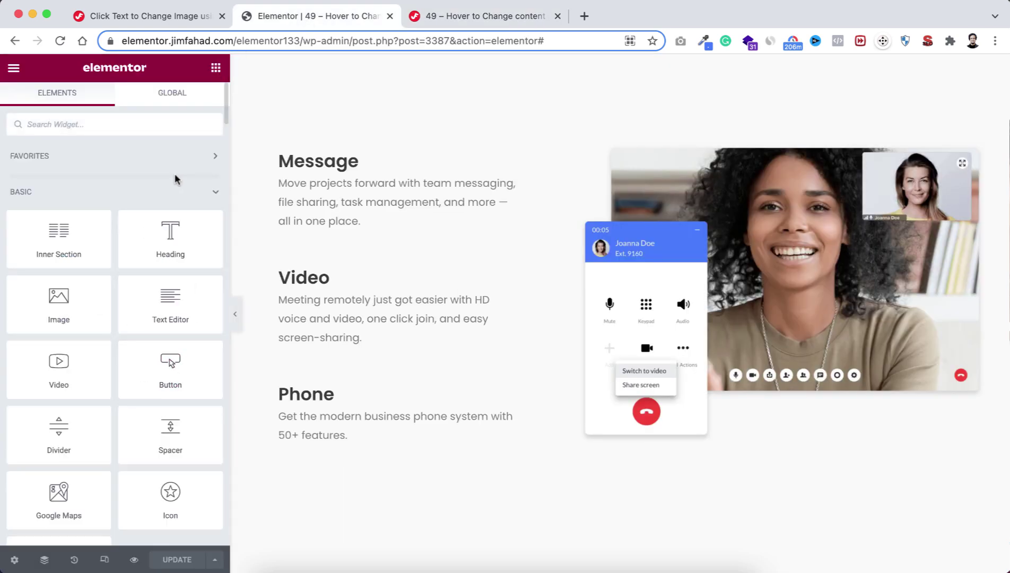
click(104, 560)
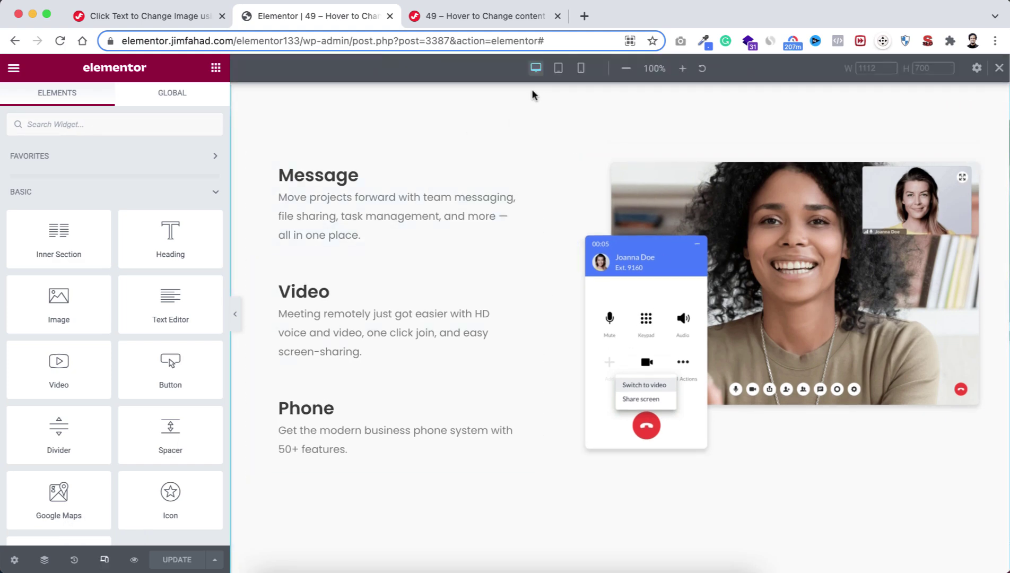
click(558, 69)
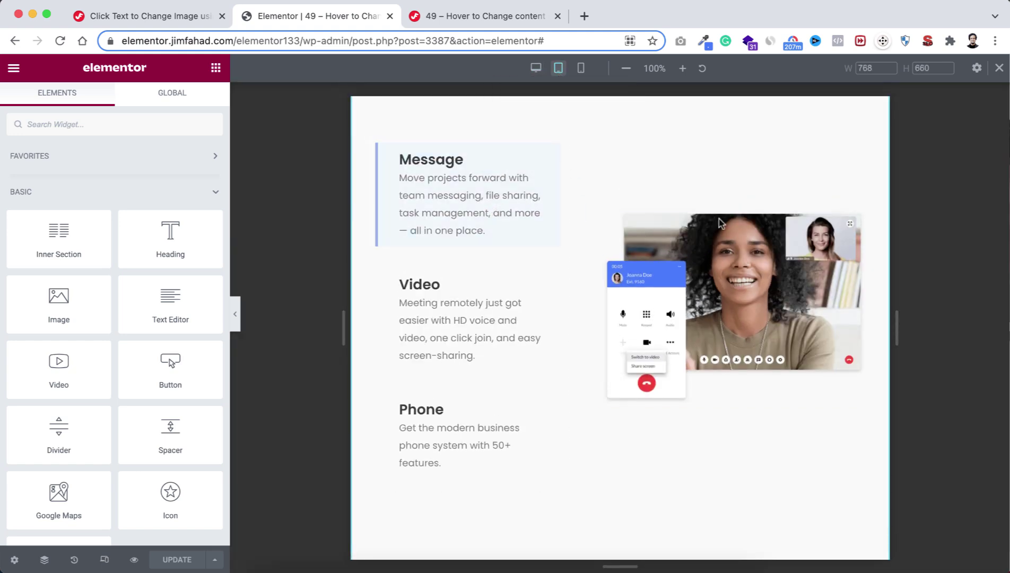
click(468, 194)
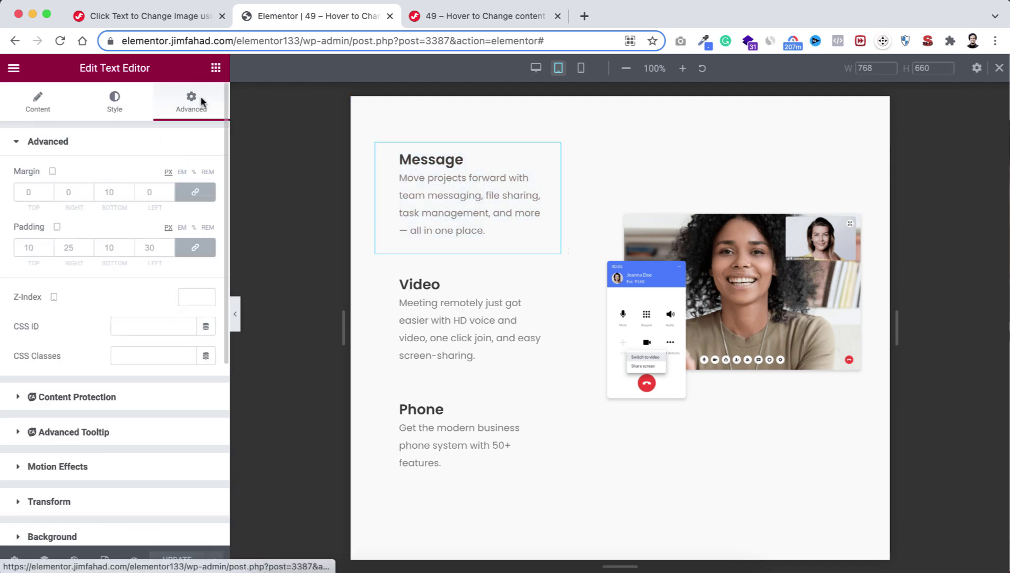
click(25, 248)
text(10)
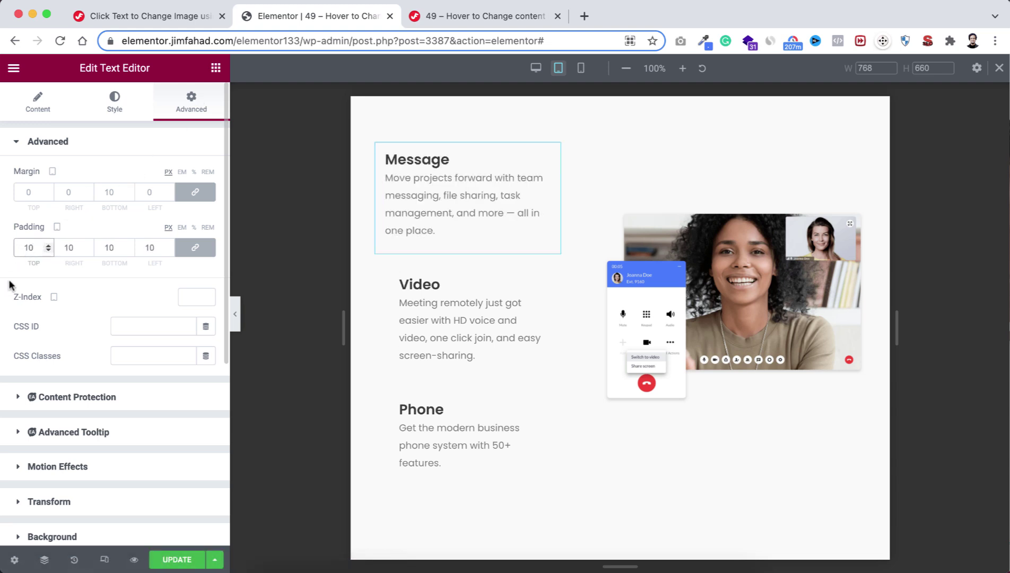
click(194, 247)
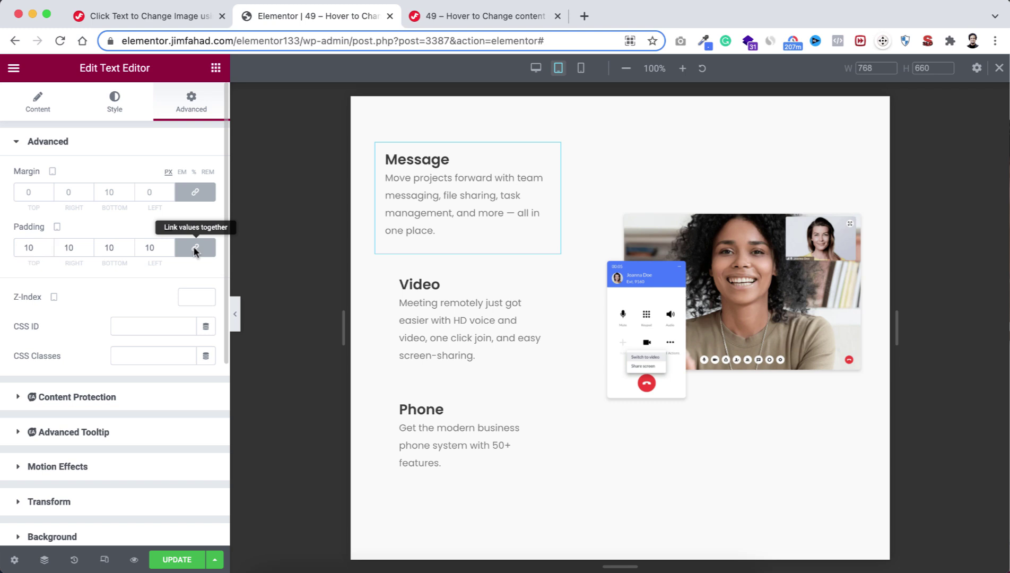
text(25)
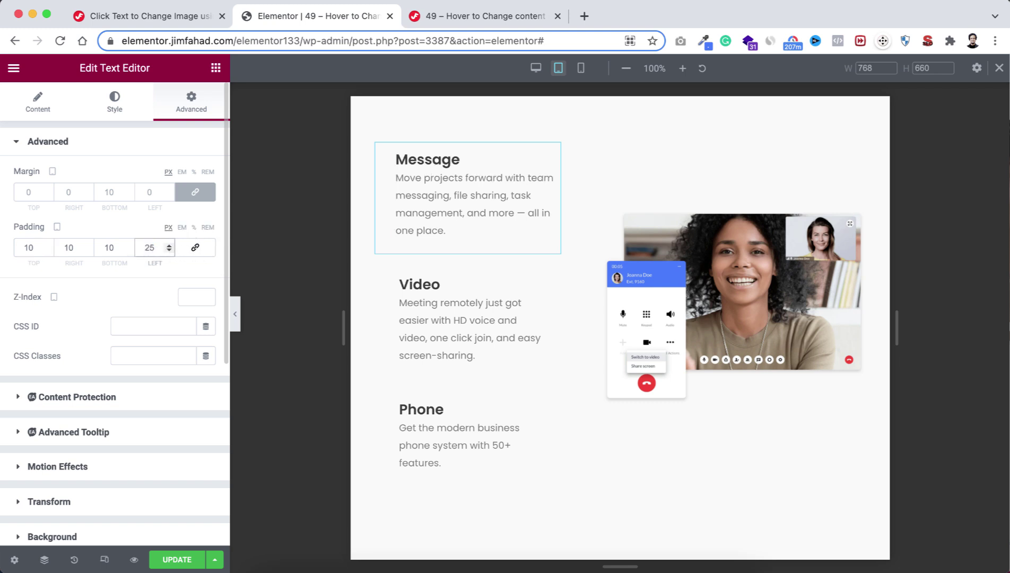
Set the Video text block's tablet padding to 10 px at the top, right and bottom and 25 px on the left.
click(440, 321)
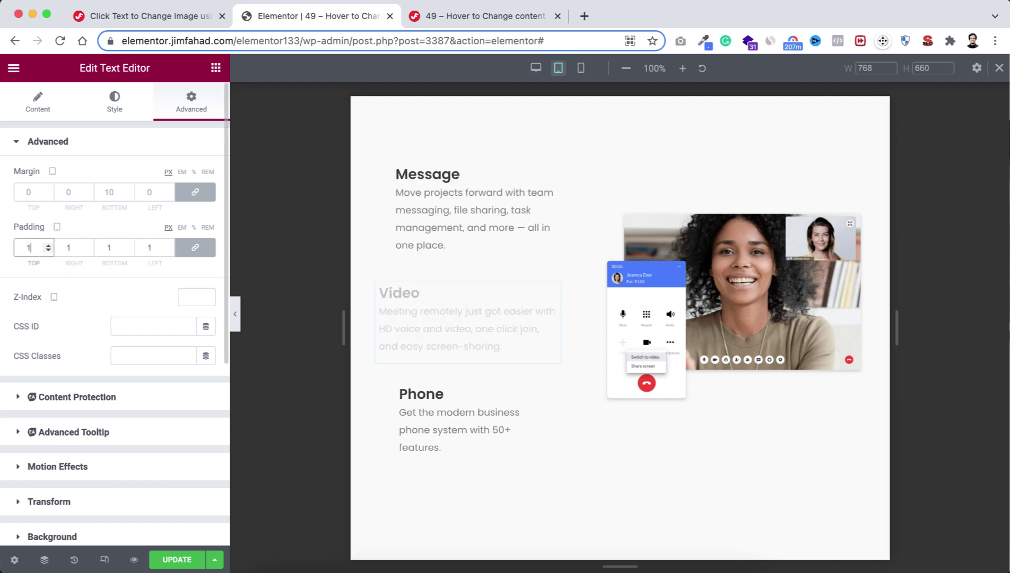
click(191, 248)
click(192, 247)
double_click(150, 247)
text(25)
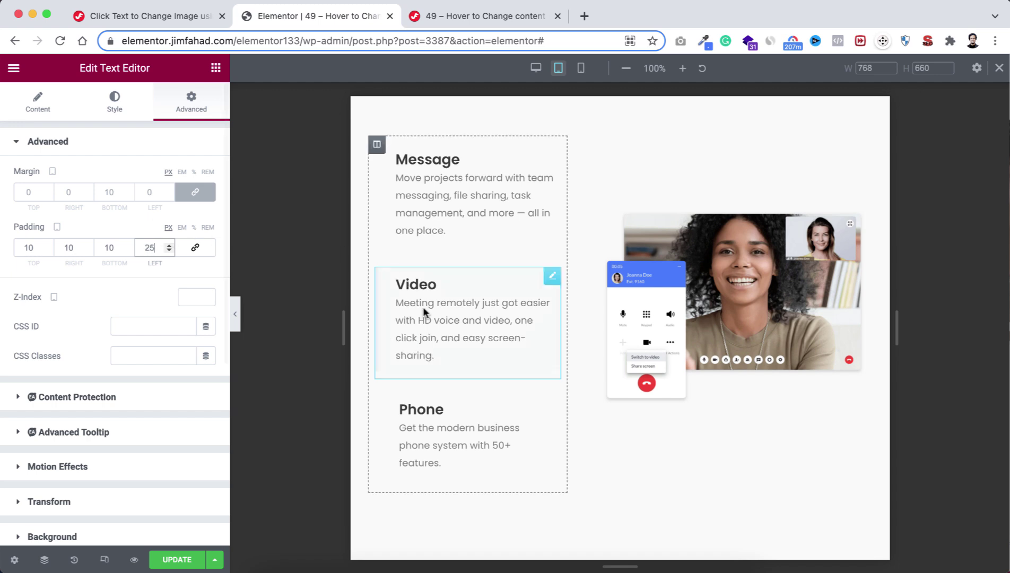
Set the Phone text block's tablet padding to 10 px at the top, right and bottom and 25 px on the left.
click(438, 416)
double_click(32, 247)
text(10)
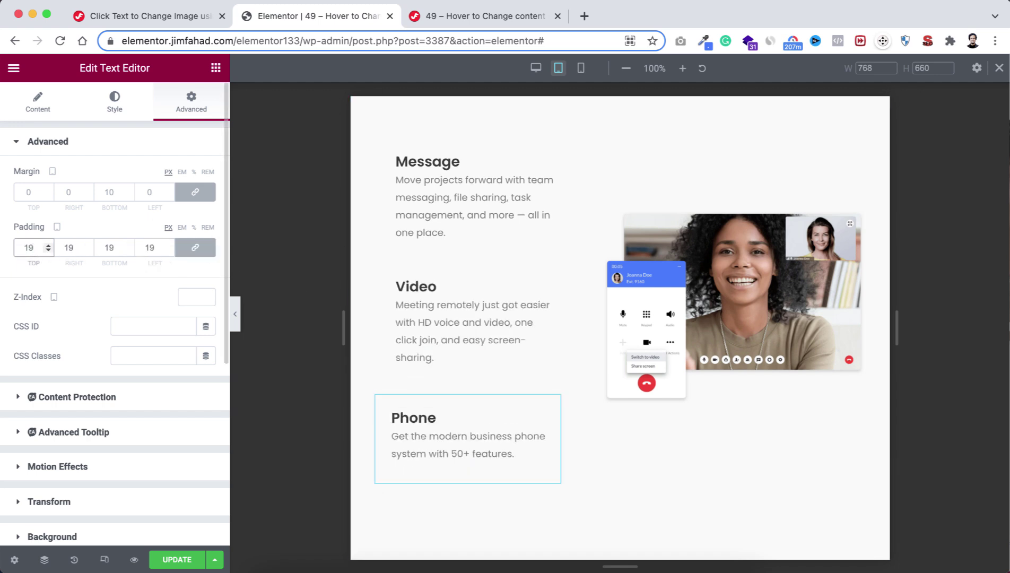
click(196, 247)
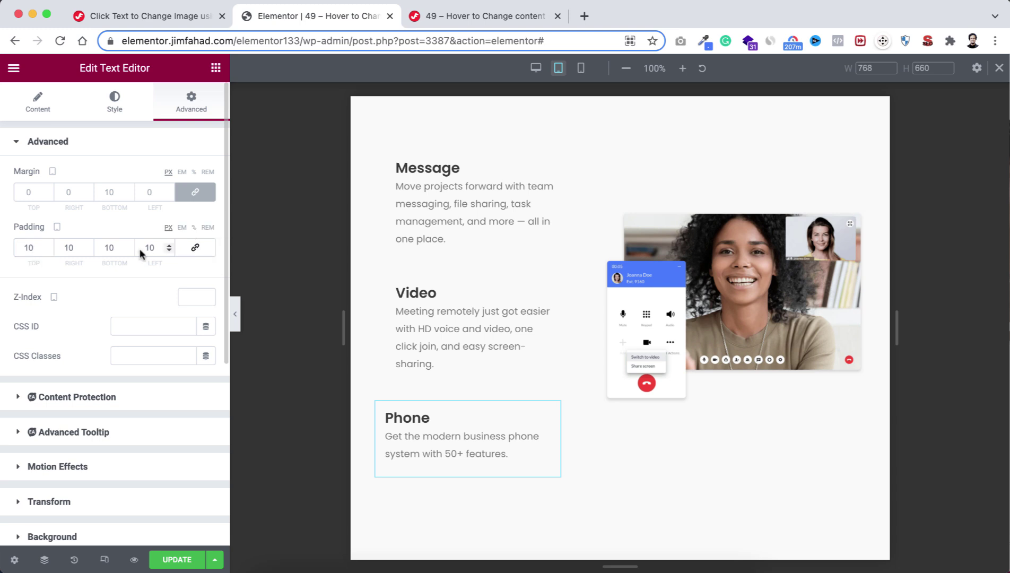
text(25)
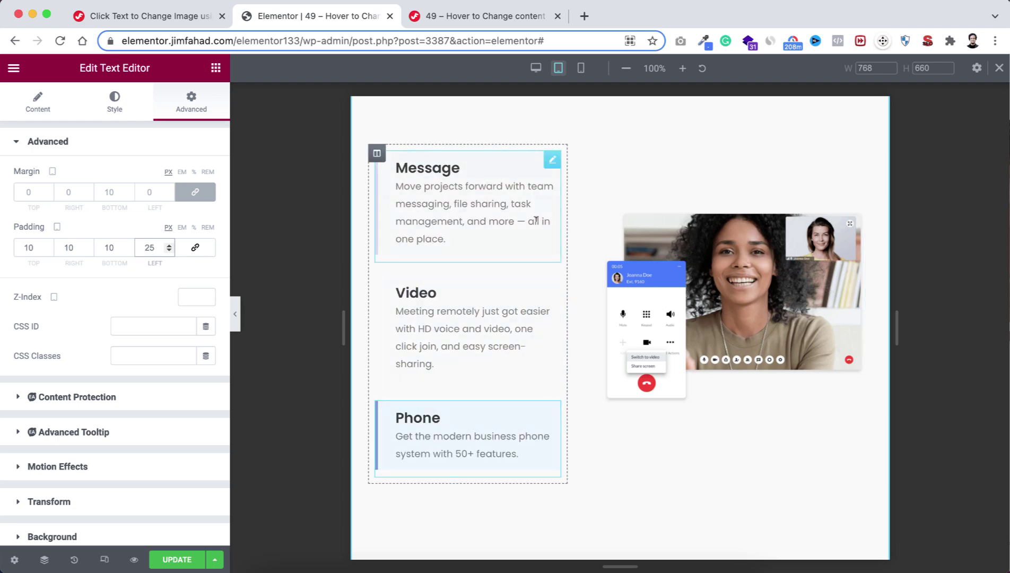
Switch to the mobile view and hide the image column on mobile devices.
click(581, 69)
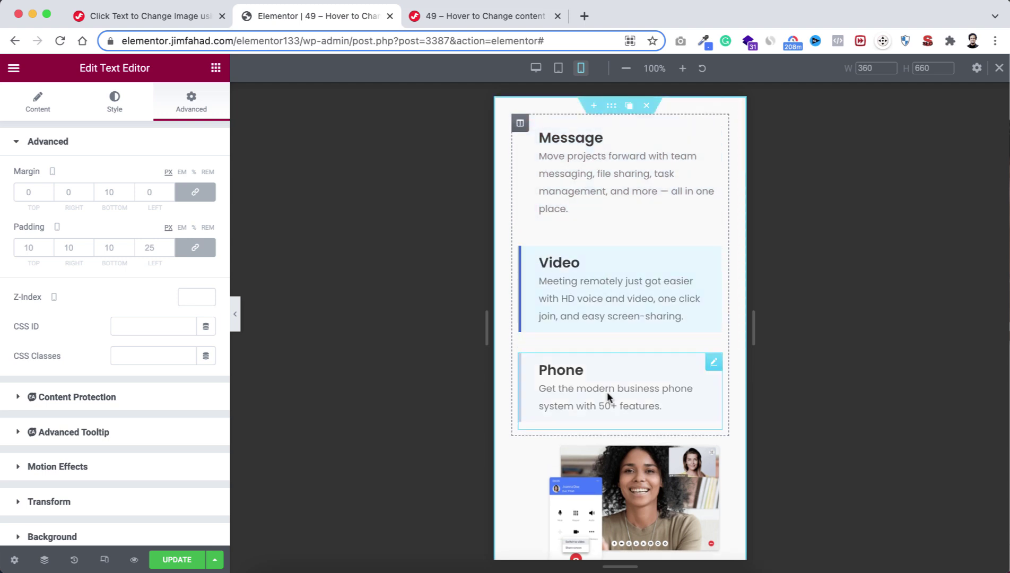
scroll(606, 399, down, 3)
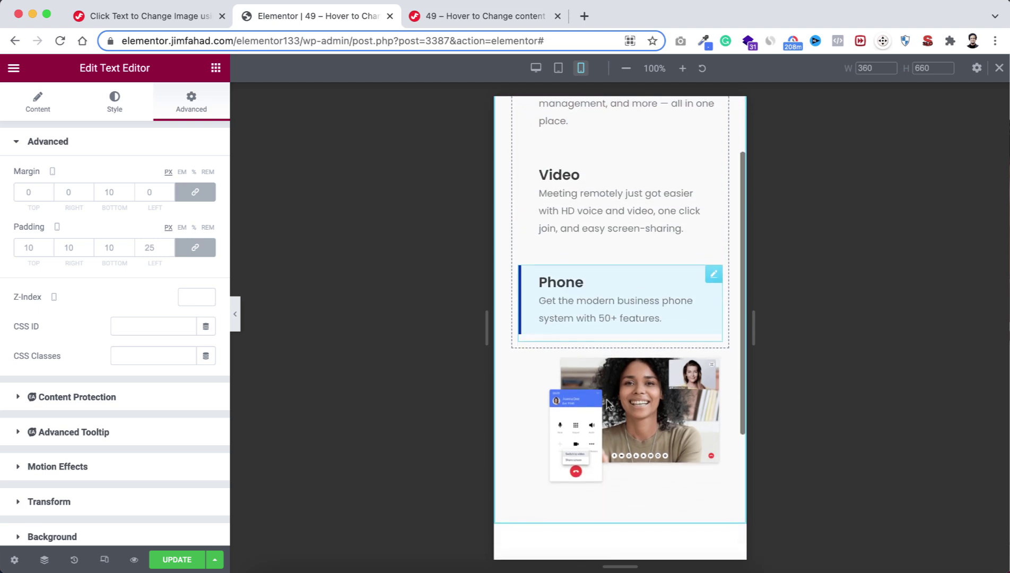
scroll(605, 398, up, 3)
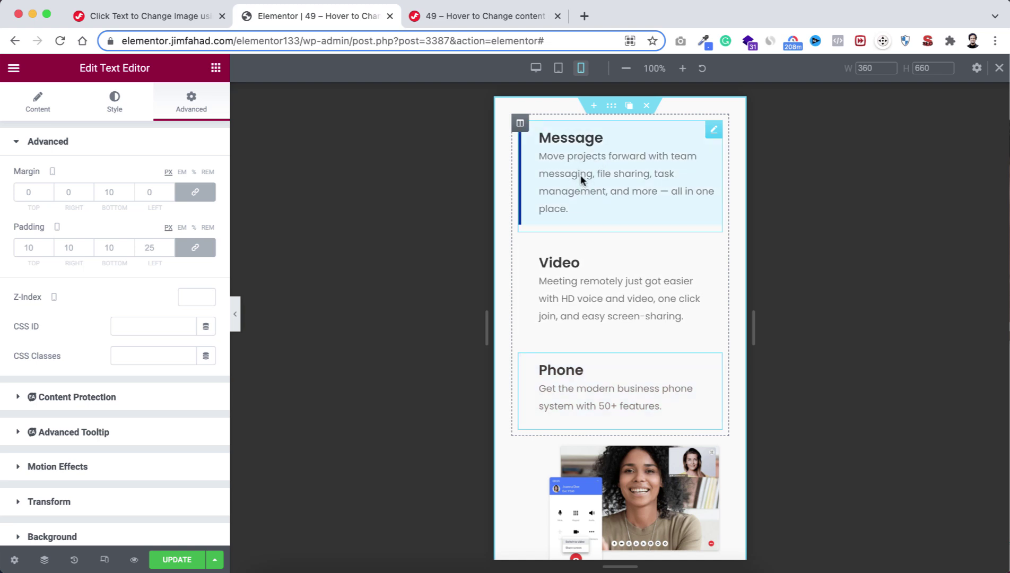
scroll(602, 336, down, 2)
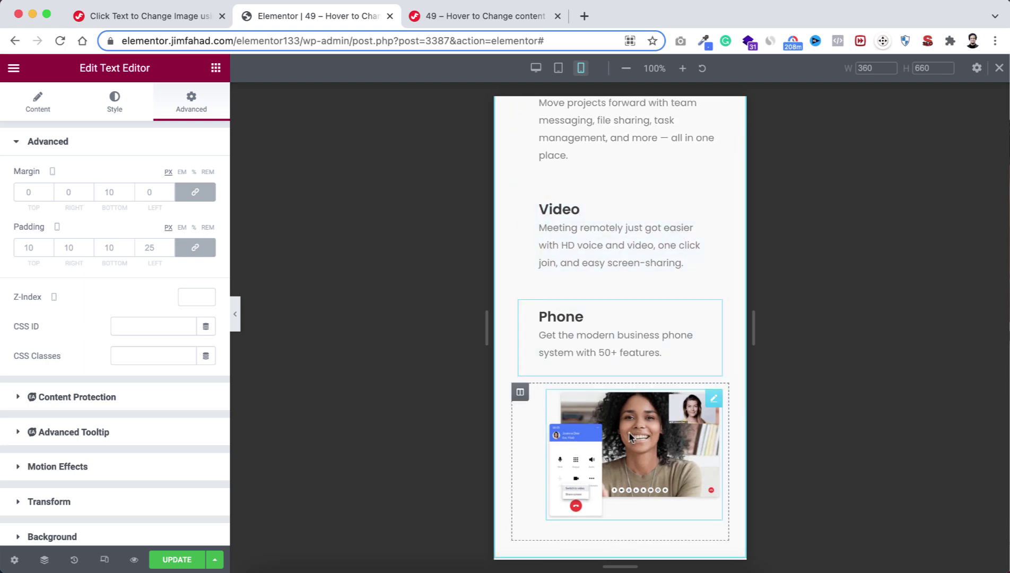
scroll(626, 382, up, 2)
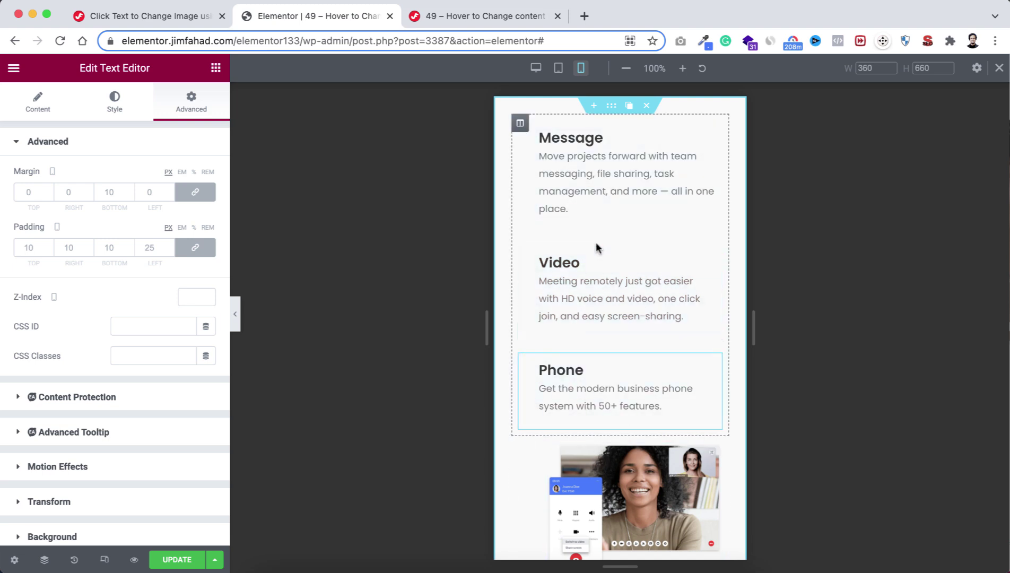
scroll(602, 428, down, 2)
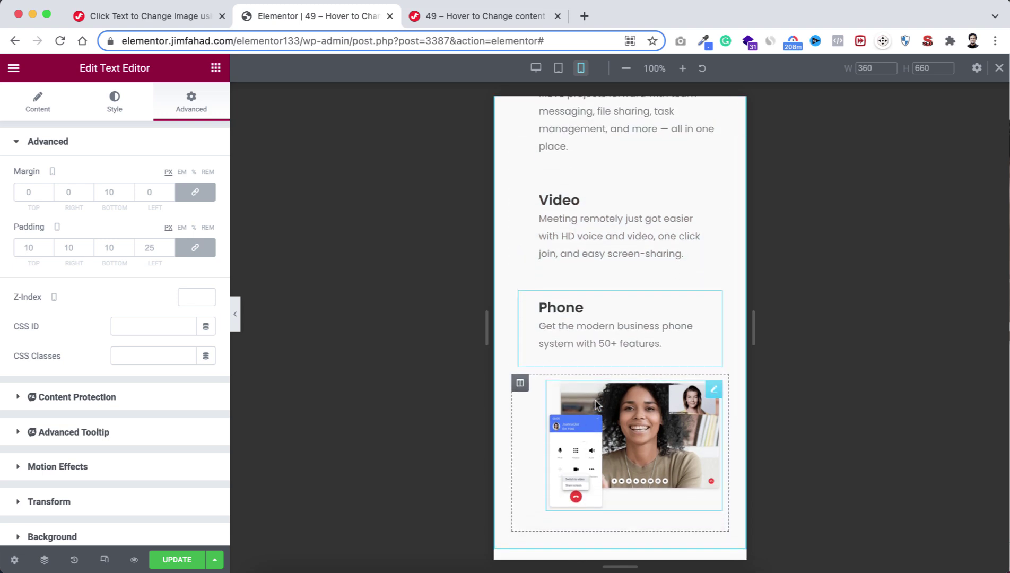
click(520, 383)
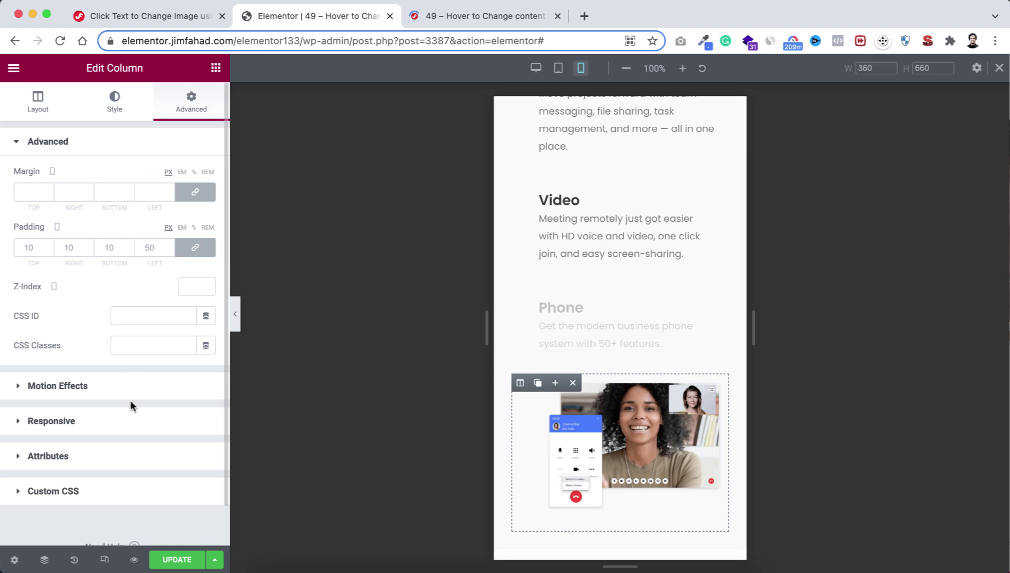
scroll(127, 455, down, 2)
click(36, 395)
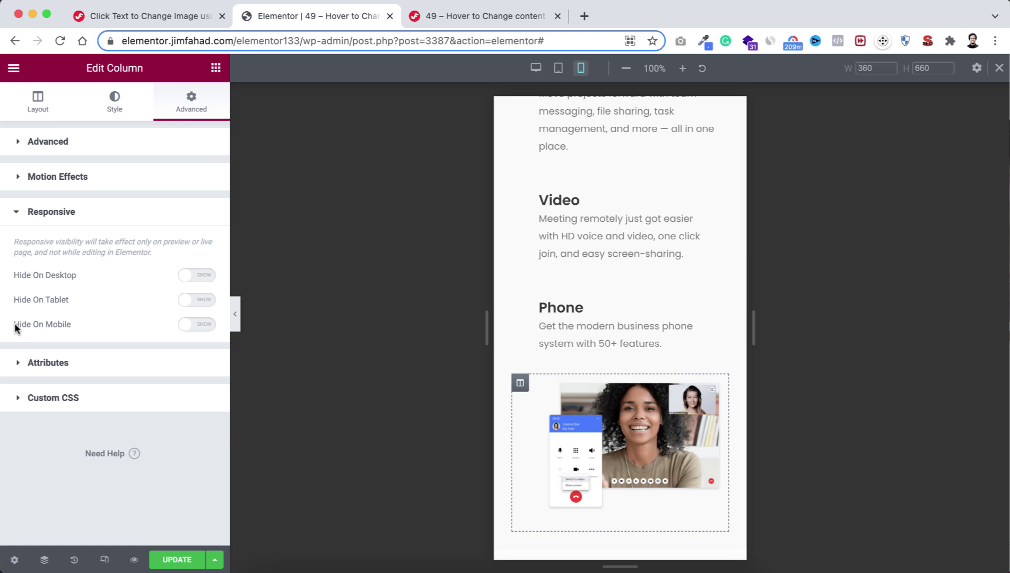
click(194, 331)
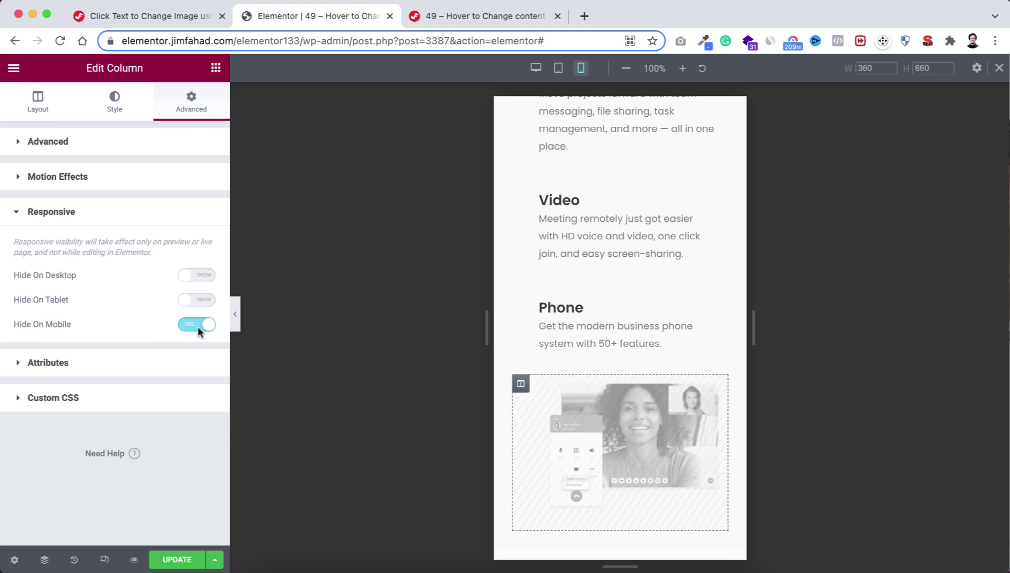
Set the Message text block's mobile margin and padding to 0 px on all sides.
scroll(613, 239, up, 2)
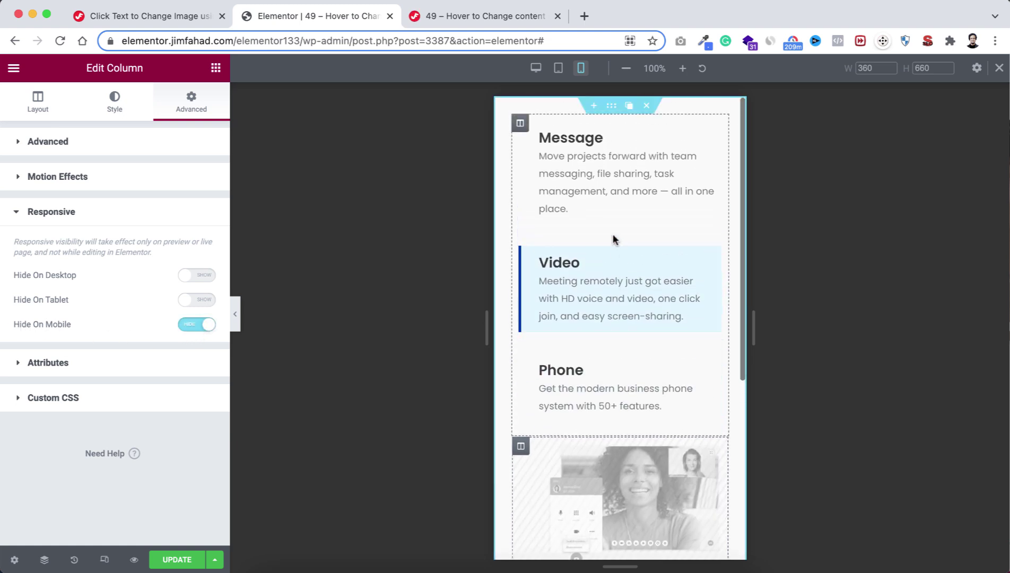
click(584, 171)
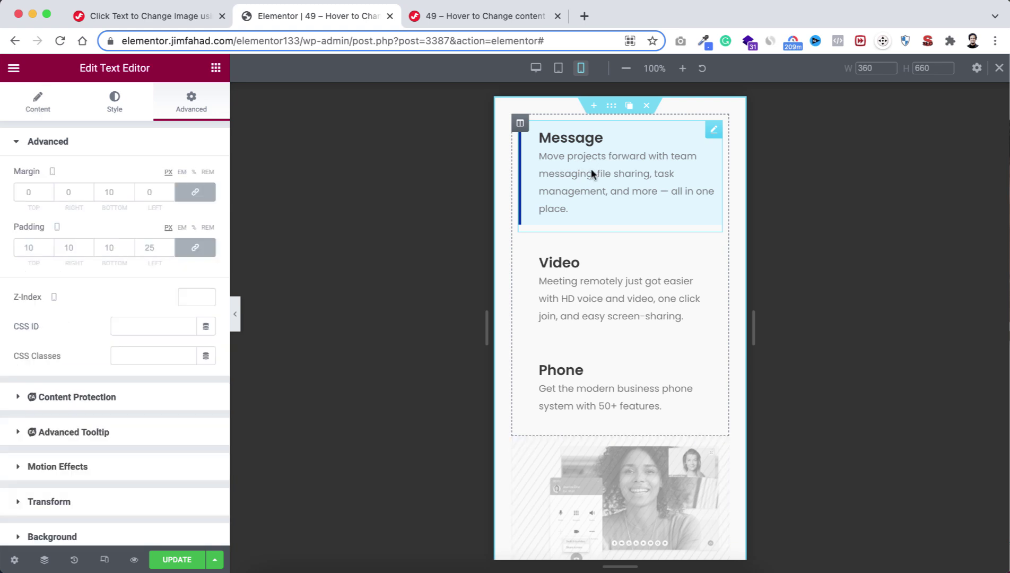
click(26, 192)
text(0)
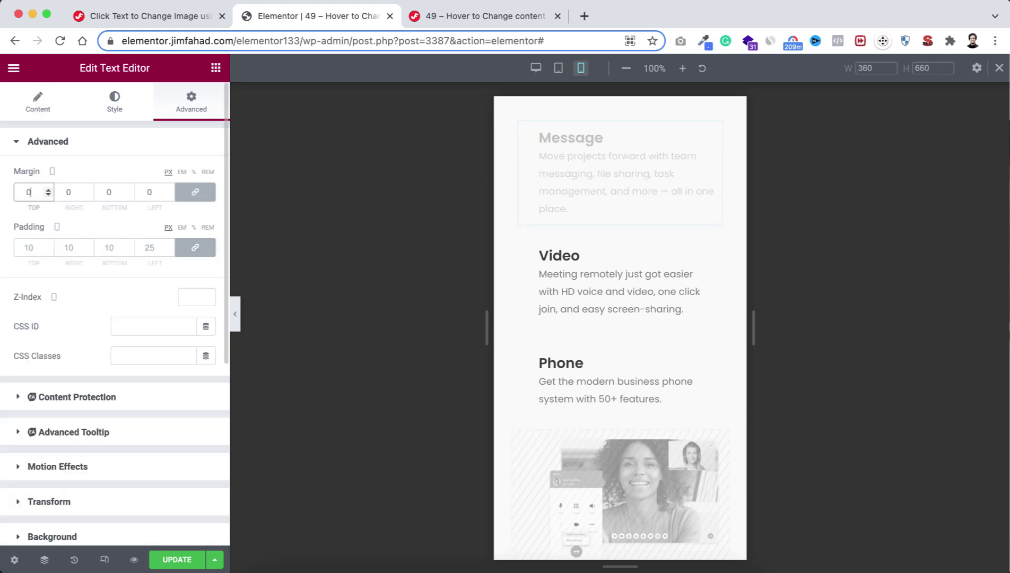
click(32, 248)
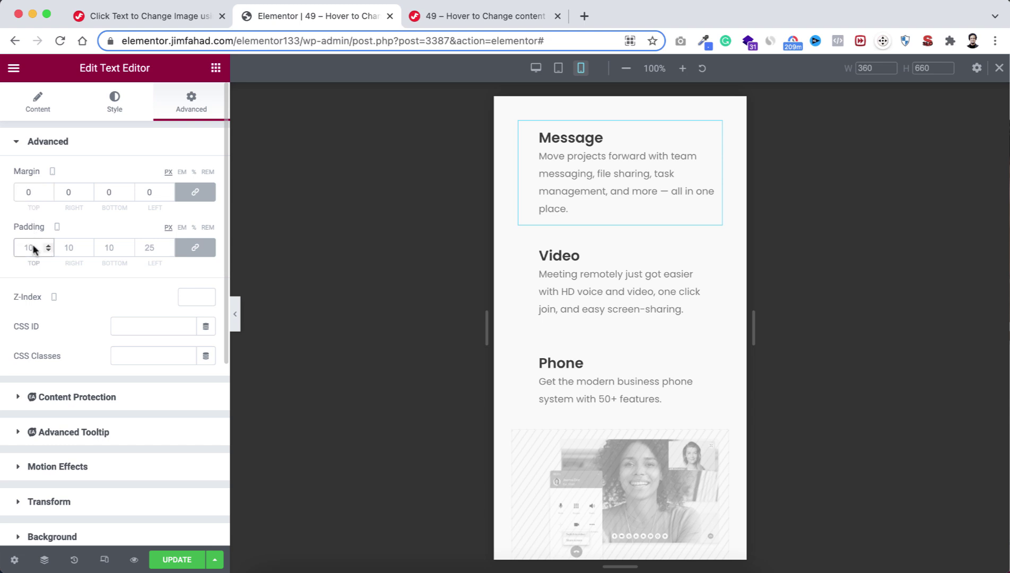
text(0)
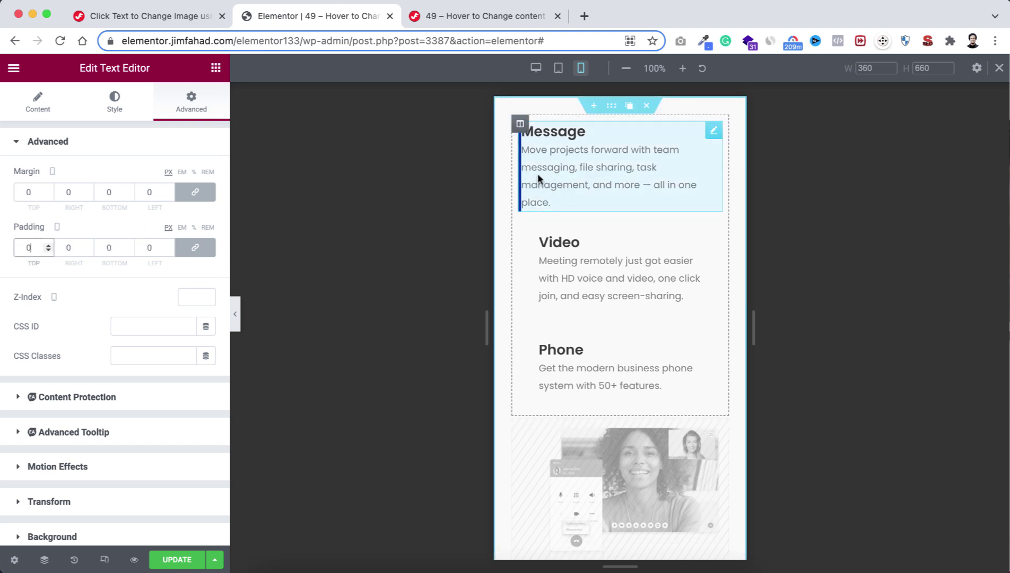
Set the Message text block's mobile border width to 0 on all sides for both the normal and hover states.
scroll(127, 466, down, 5)
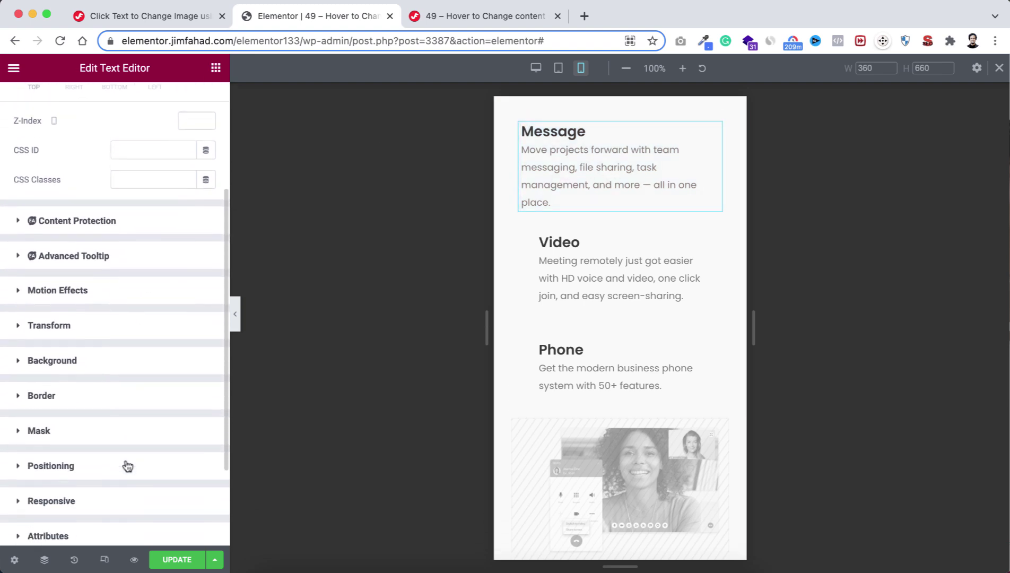
click(56, 380)
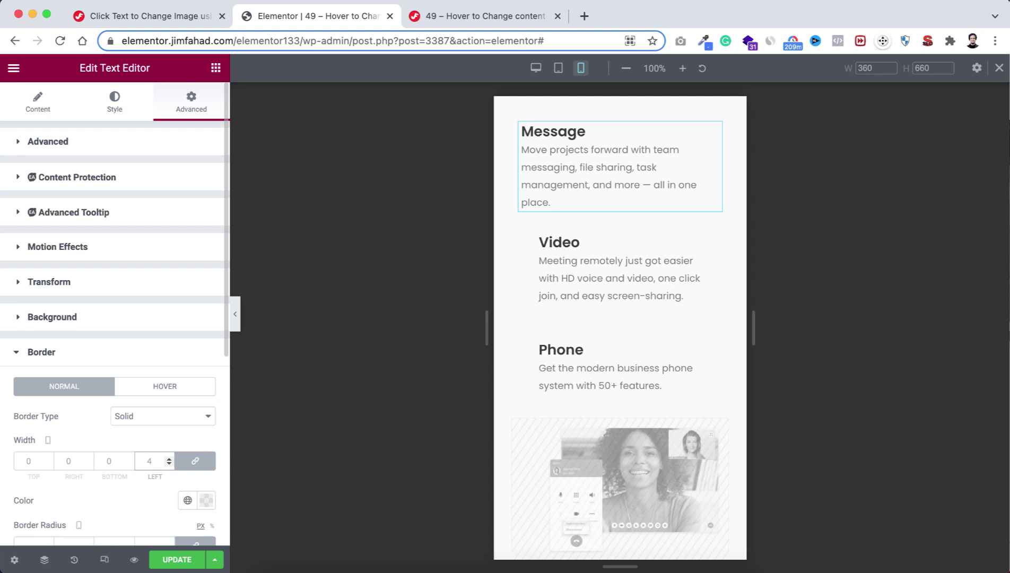
click(183, 389)
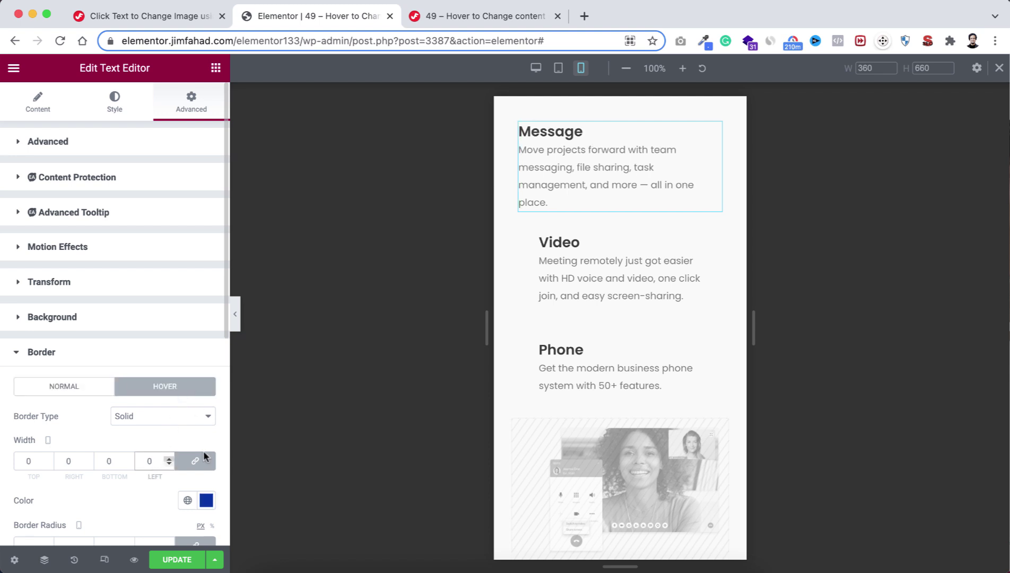
Set the Video text block's mobile margin and padding to 0 px on all sides.
click(589, 252)
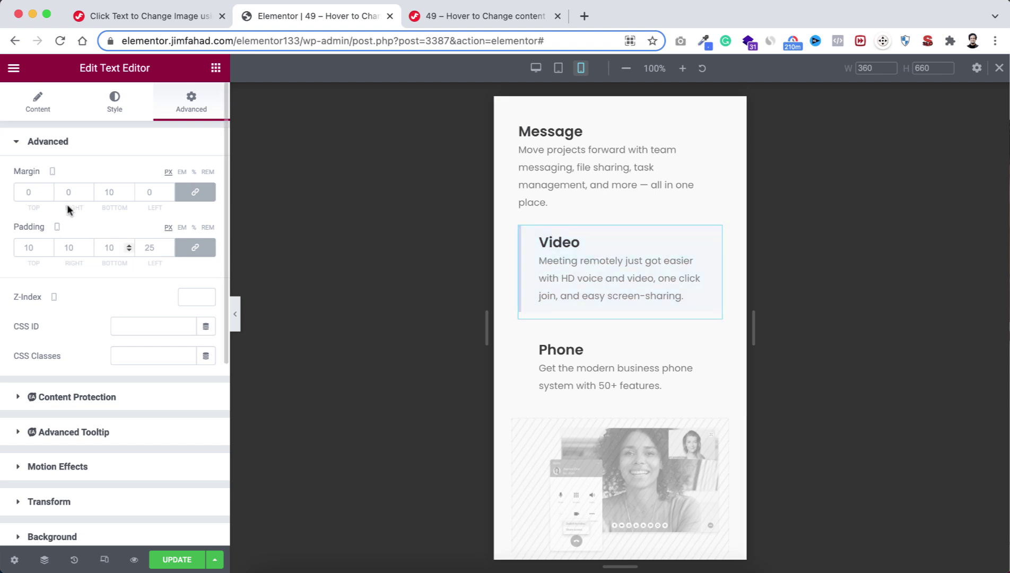
text(0)
double_click(28, 247)
text(0)
Set the Video text block's mobile border width to 0 on all sides for both the normal and hover states.
scroll(75, 366, down, 1)
scroll(76, 365, down, 5)
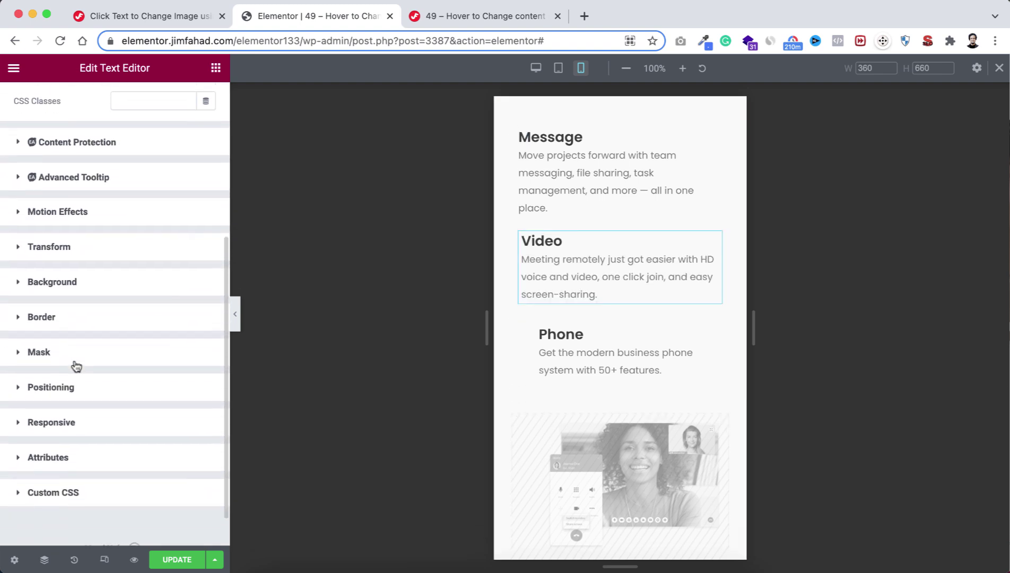
click(57, 326)
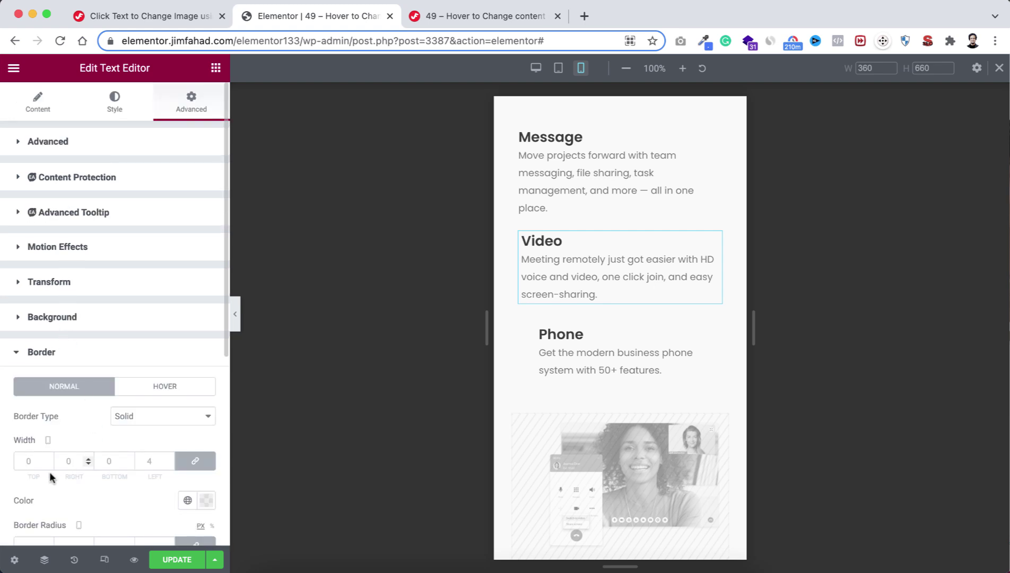
text(0)
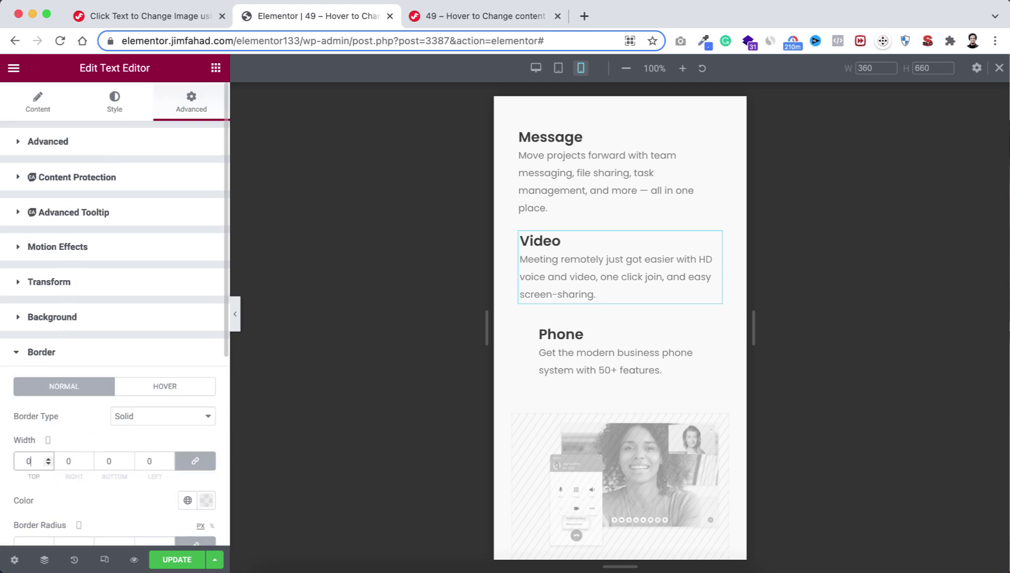
click(150, 386)
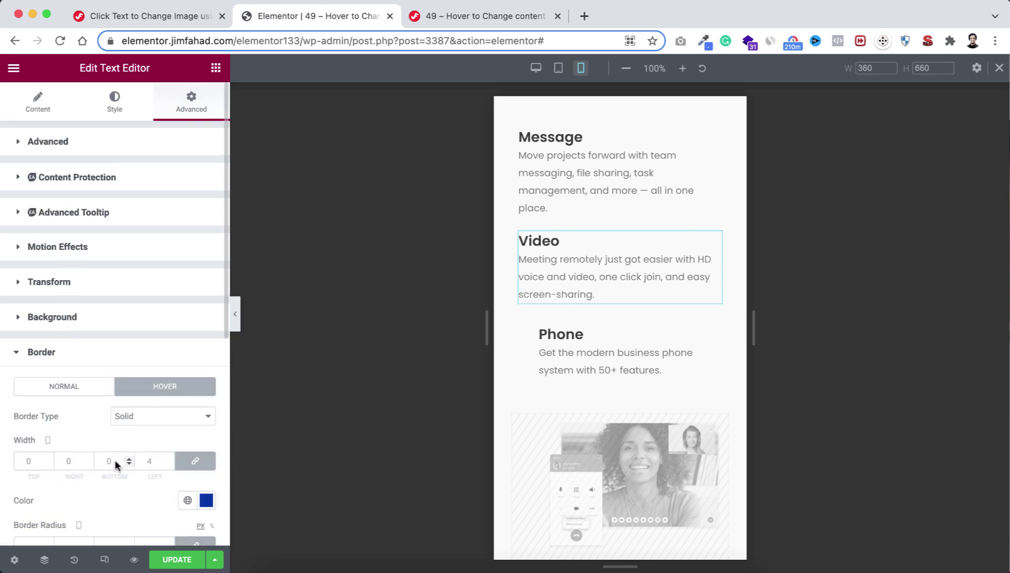
Set the Phone text block's mobile margin and padding to 0 px on all sides.
click(574, 359)
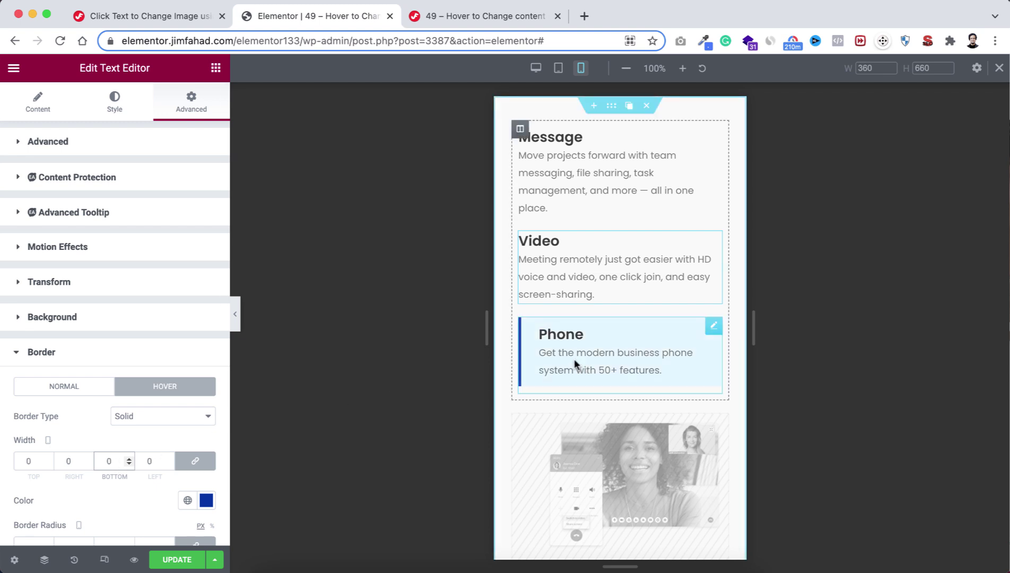
click(33, 192)
text(0)
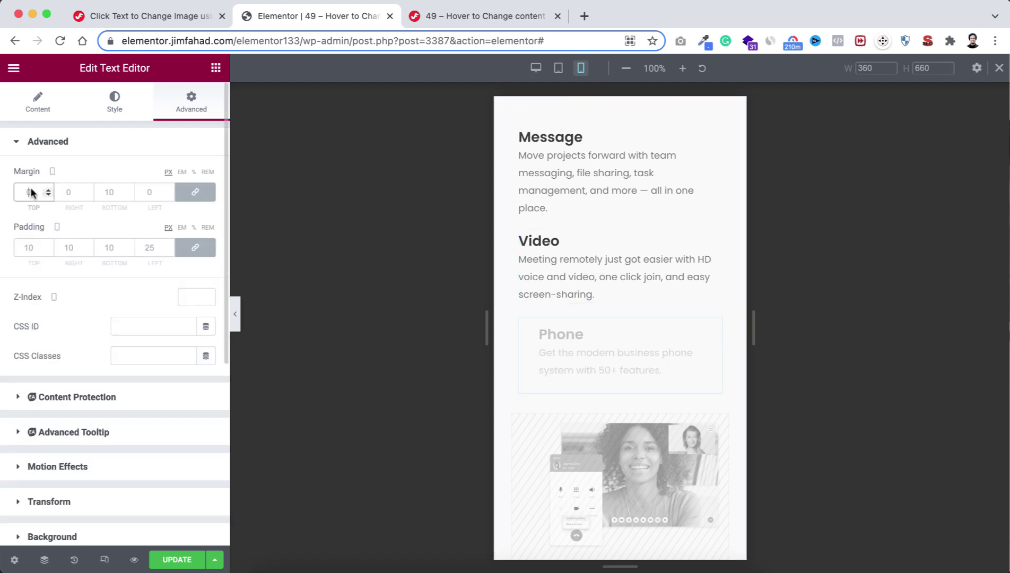
click(31, 247)
text(0)
Set the Phone text block's mobile border width to 0 on all sides for both the normal and hover states.
scroll(74, 371, down, 5)
click(53, 298)
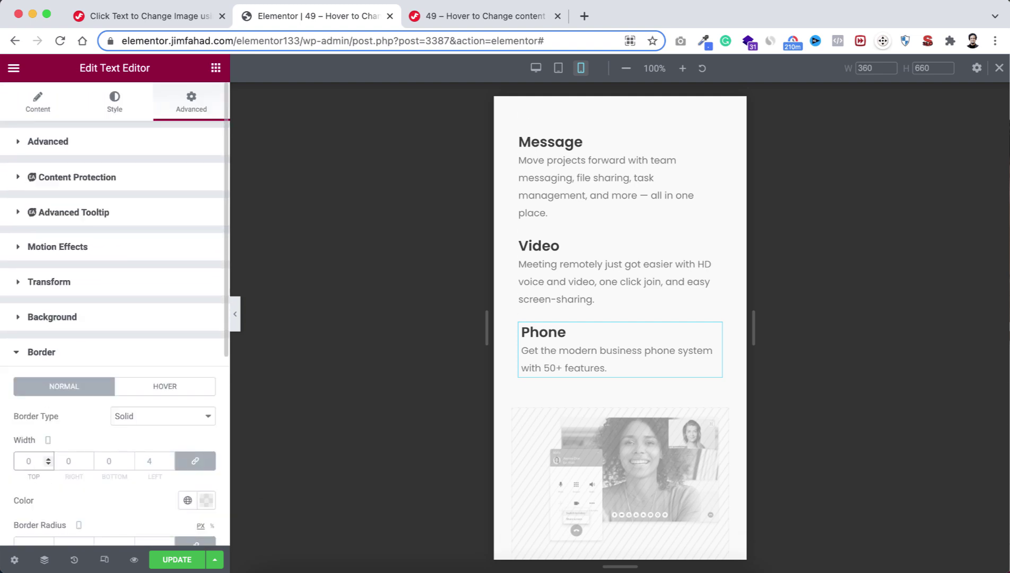
click(160, 383)
click(107, 461)
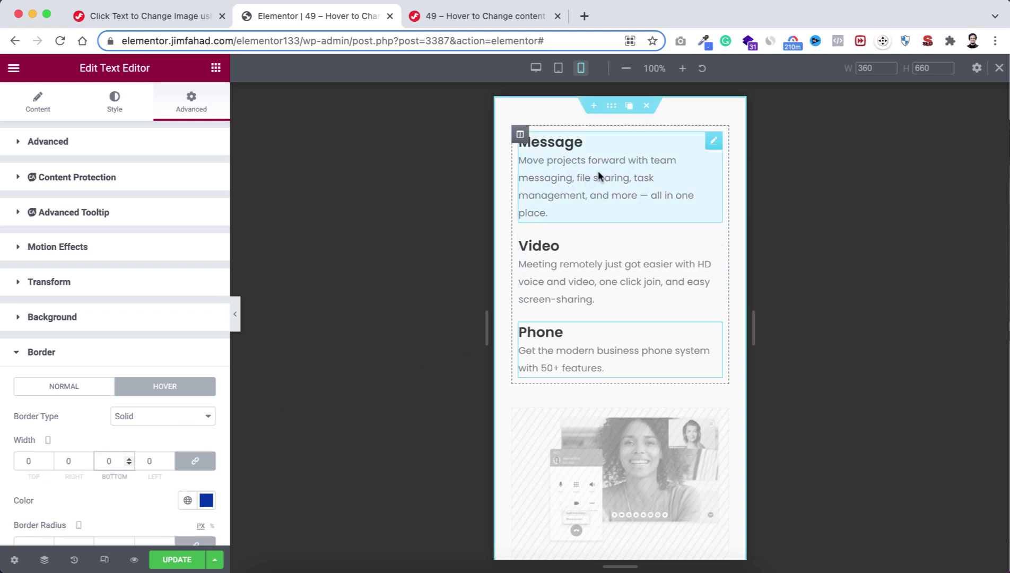
Add an Image widget between the Message and Video text blocks, using the media library's video-call picture with the blue phone dialer overlay.
click(215, 68)
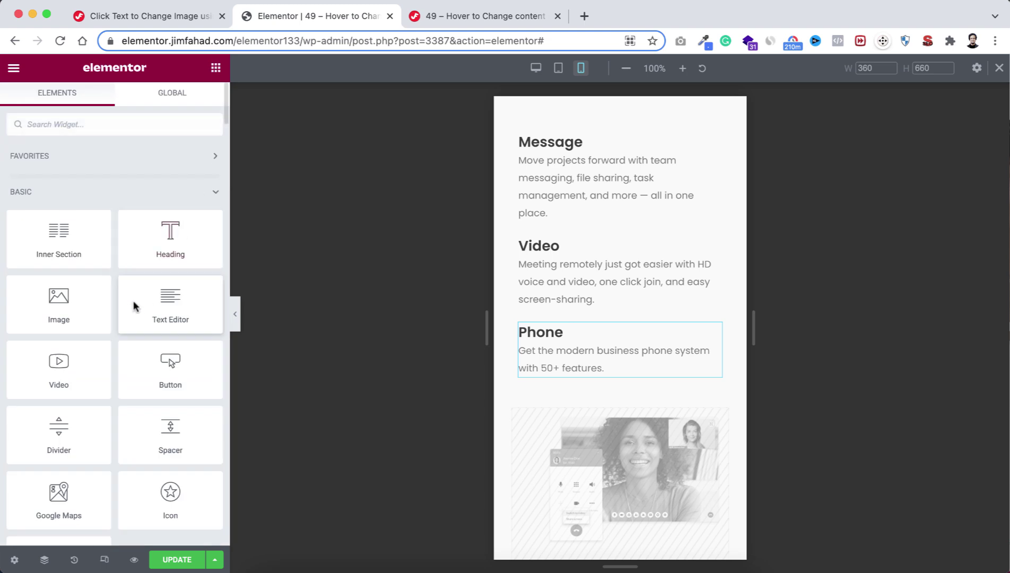
drag(45, 304, 594, 212)
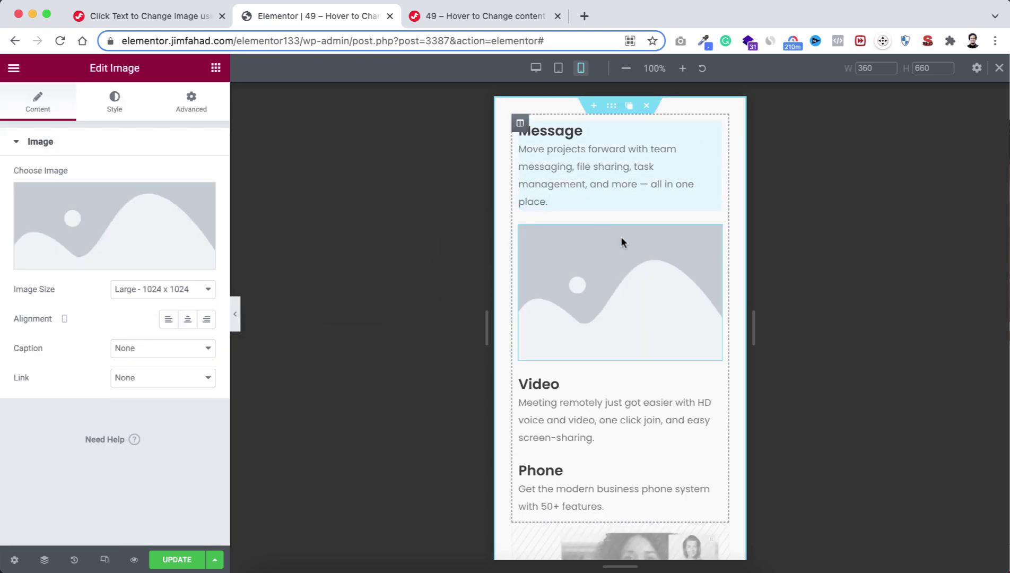
click(88, 222)
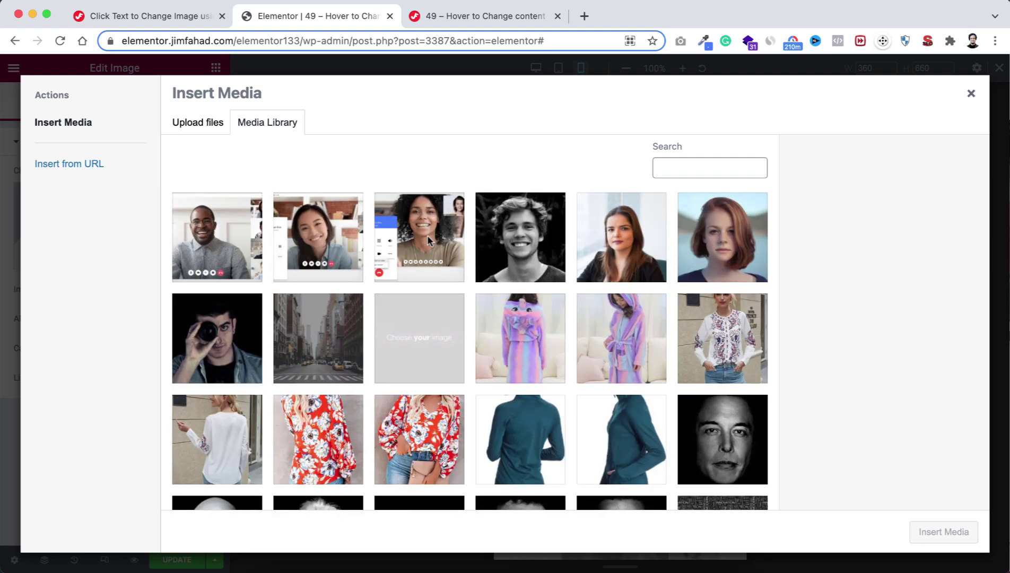
click(449, 239)
click(933, 533)
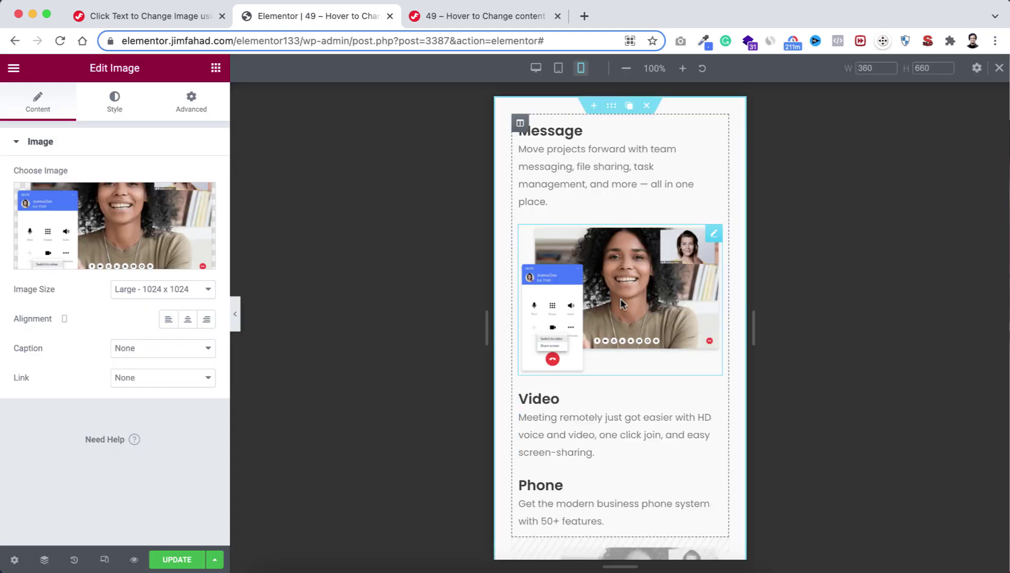
Unlink the new image's mobile padding and set it to 20 px at the bottom and 0 on the other sides.
click(187, 103)
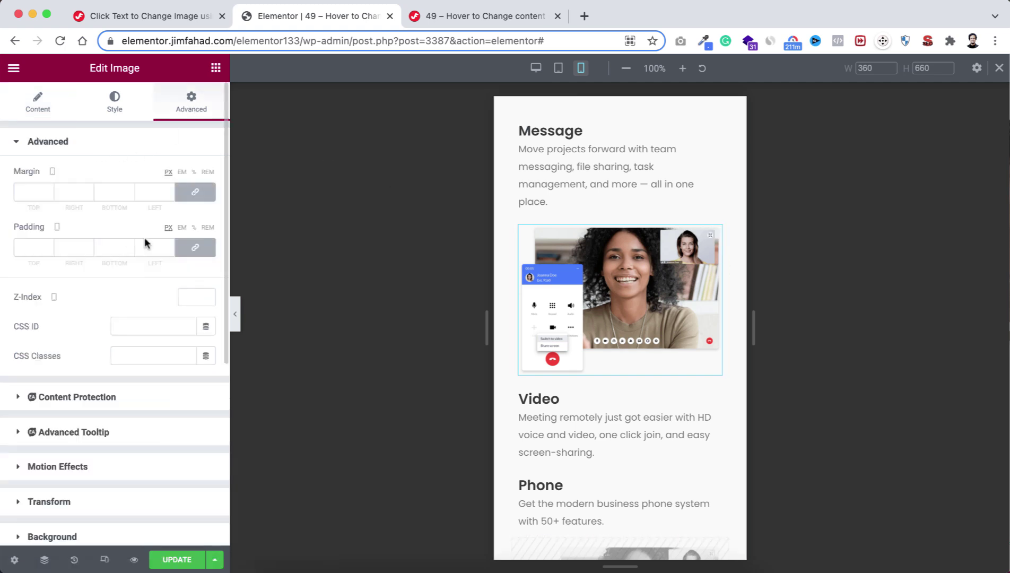
click(194, 246)
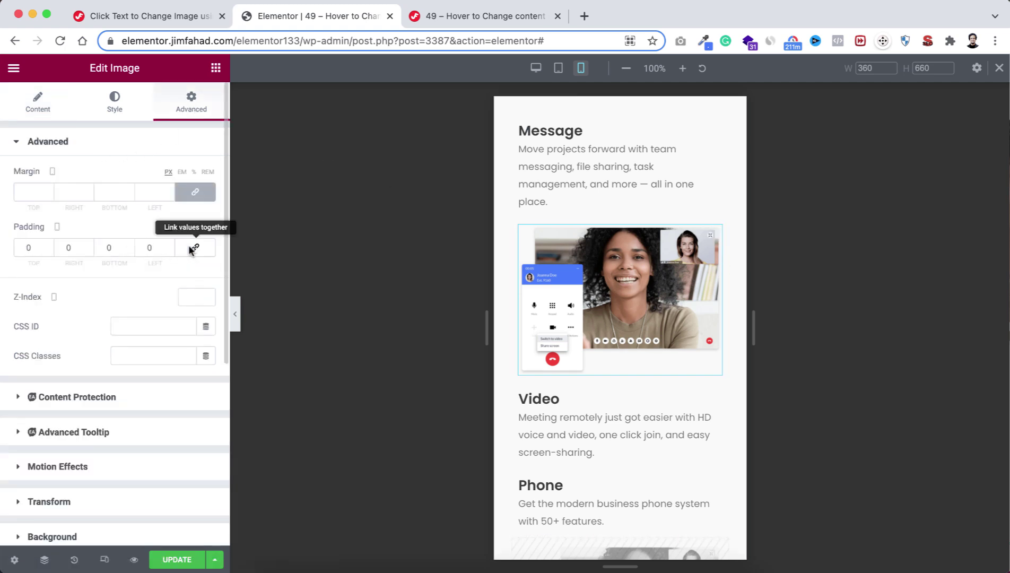
click(106, 248)
text(2)
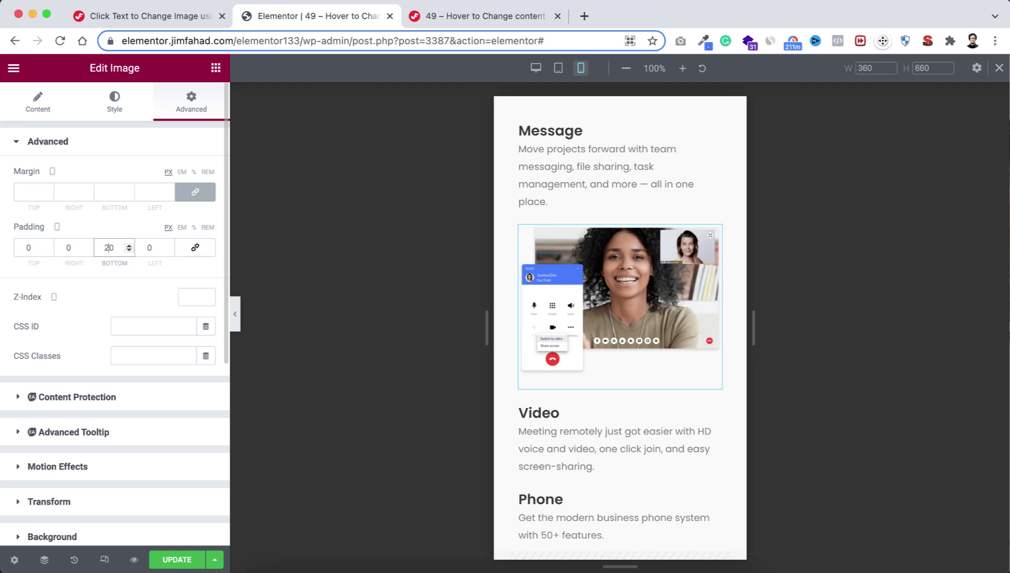
Give the Message image a solid border with unlinked mobile widths of 1 at the bottom and 0 on the other sides.
scroll(117, 422, down, 1)
scroll(116, 421, down, 2)
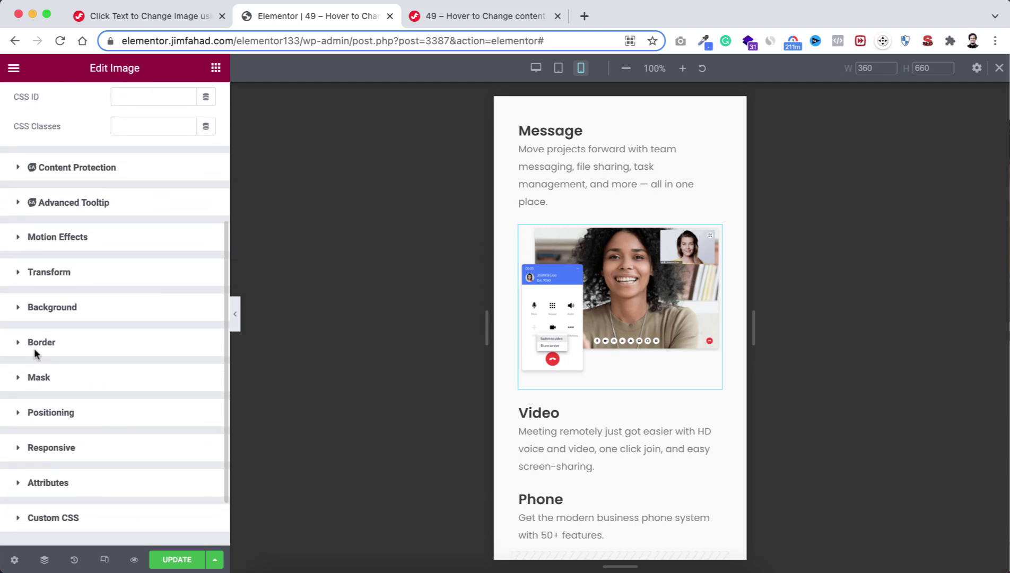
click(34, 348)
click(131, 416)
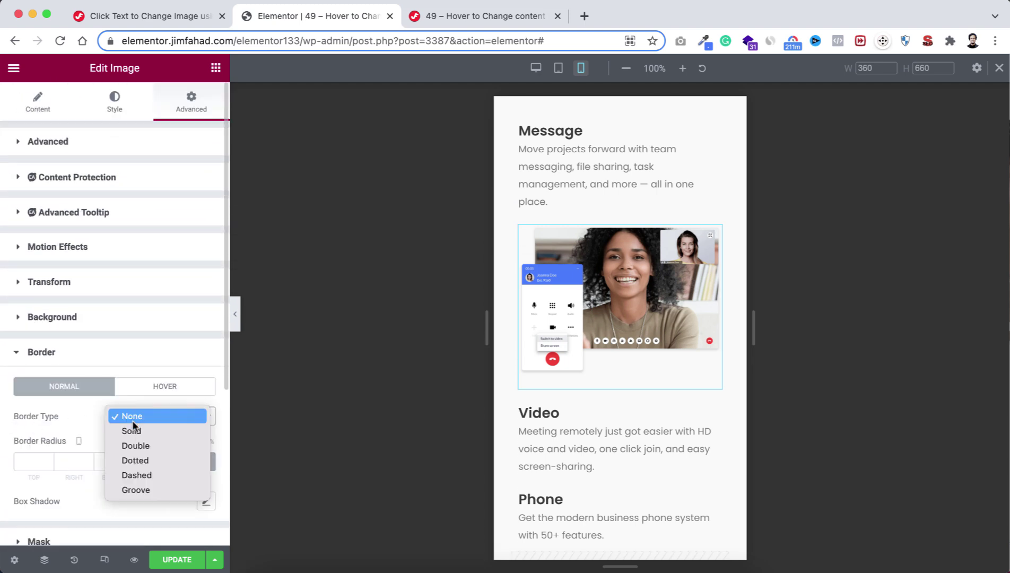
click(132, 433)
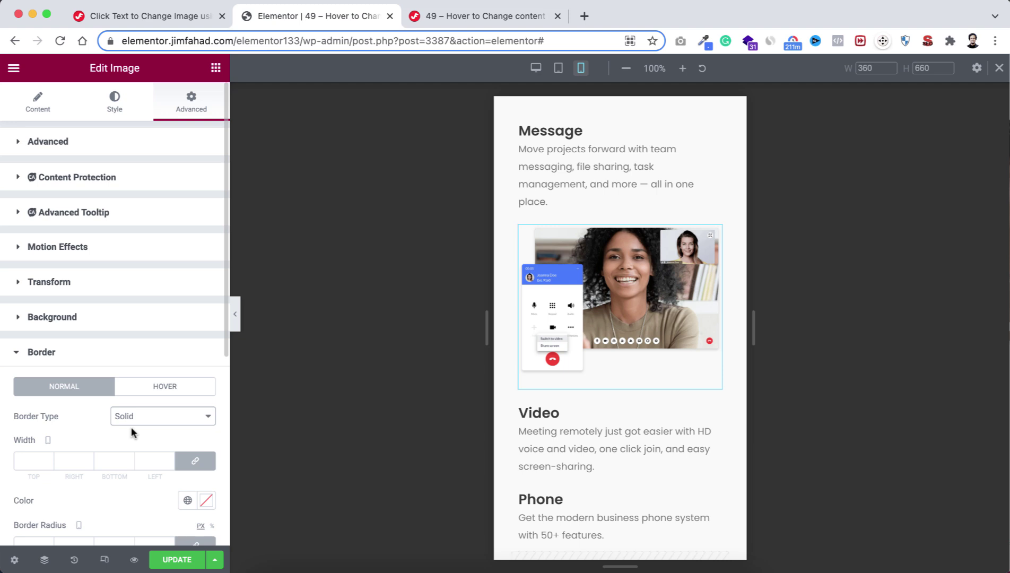
scroll(131, 427, down, 2)
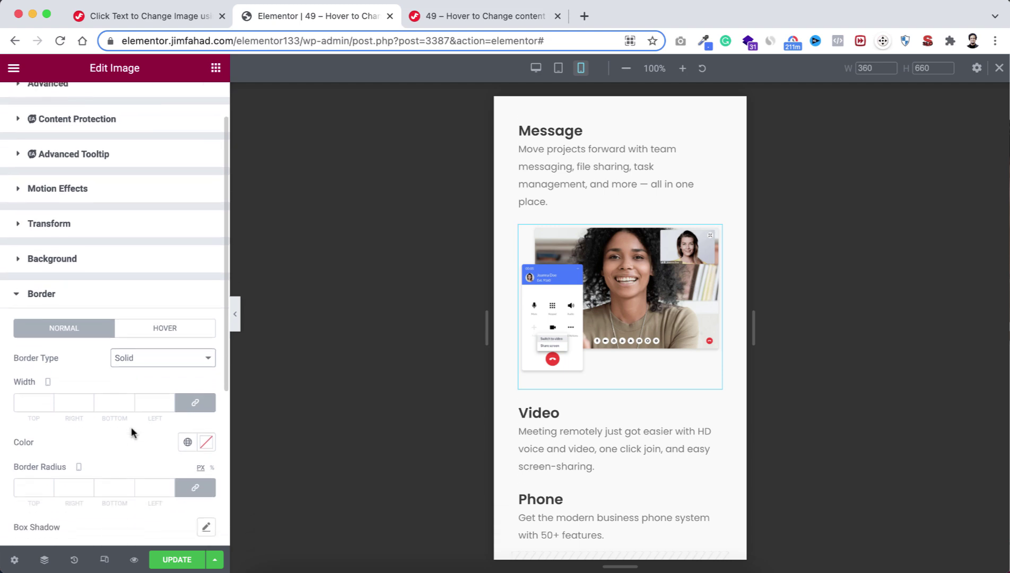
click(196, 398)
text(1)
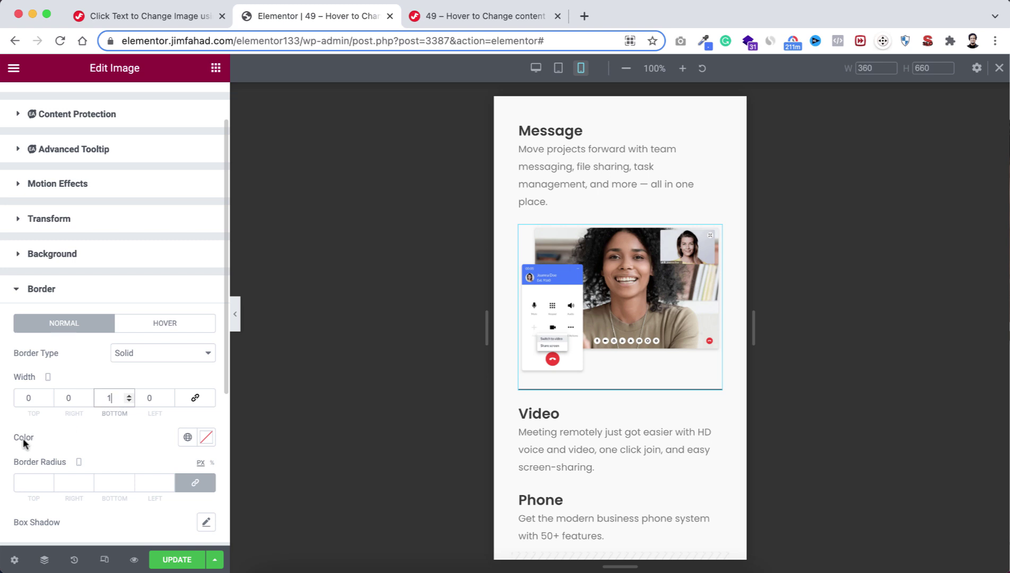
Set the Message image's border color to a light grey near #E3E3E3 and check the divider in the full-width mobile view.
click(206, 436)
text(#E2E2E2)
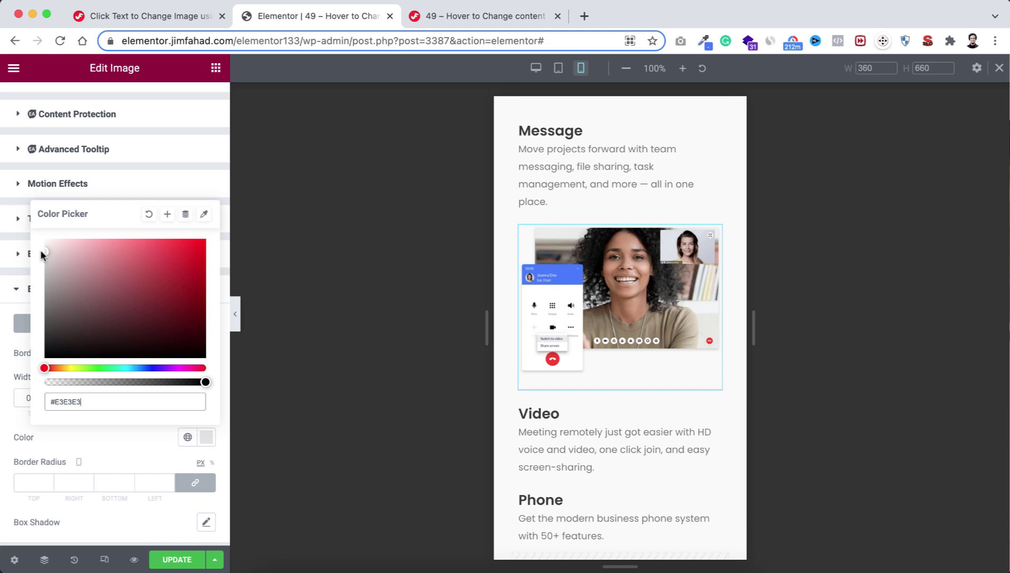
drag(40, 250, 39, 249)
click(17, 270)
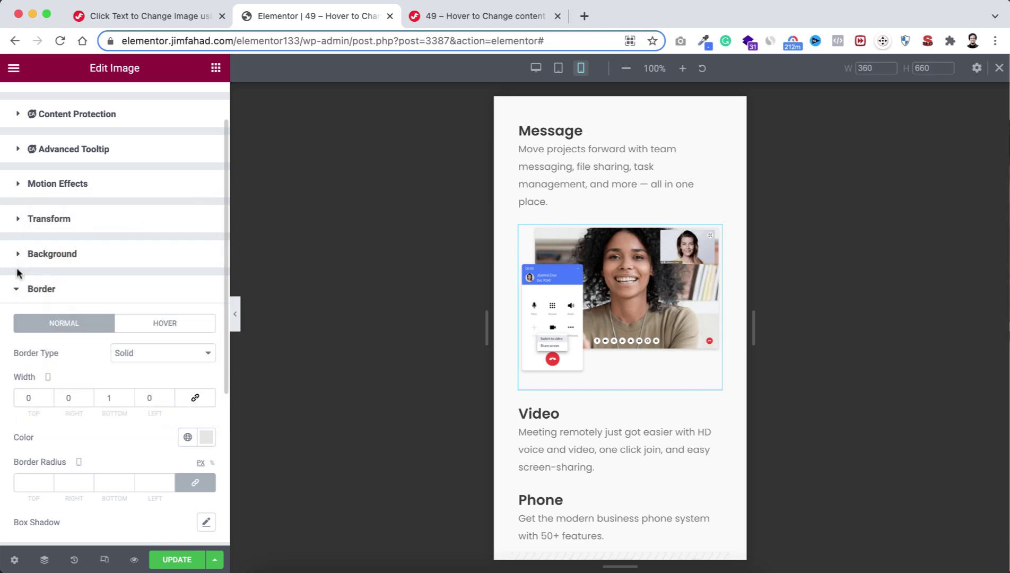
click(236, 316)
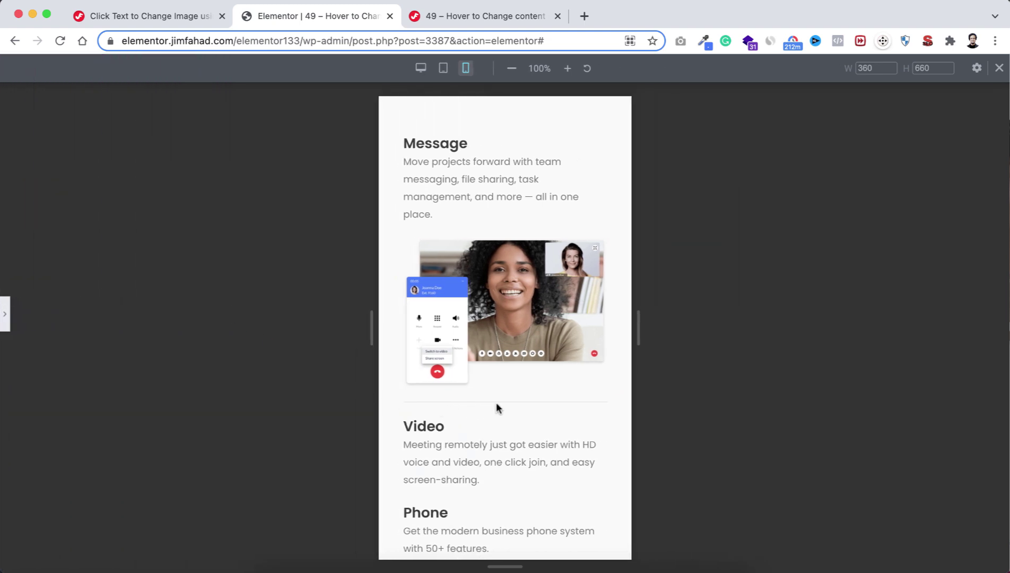
click(7, 317)
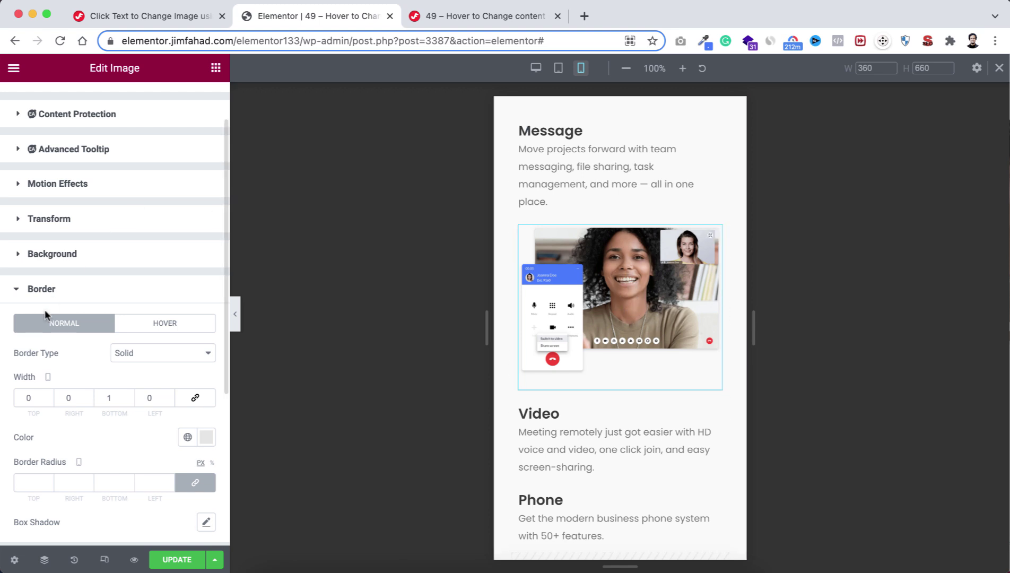
Hide the Message image on desktop and tablet, leaving it shown only on mobile.
scroll(52, 371, down, 5)
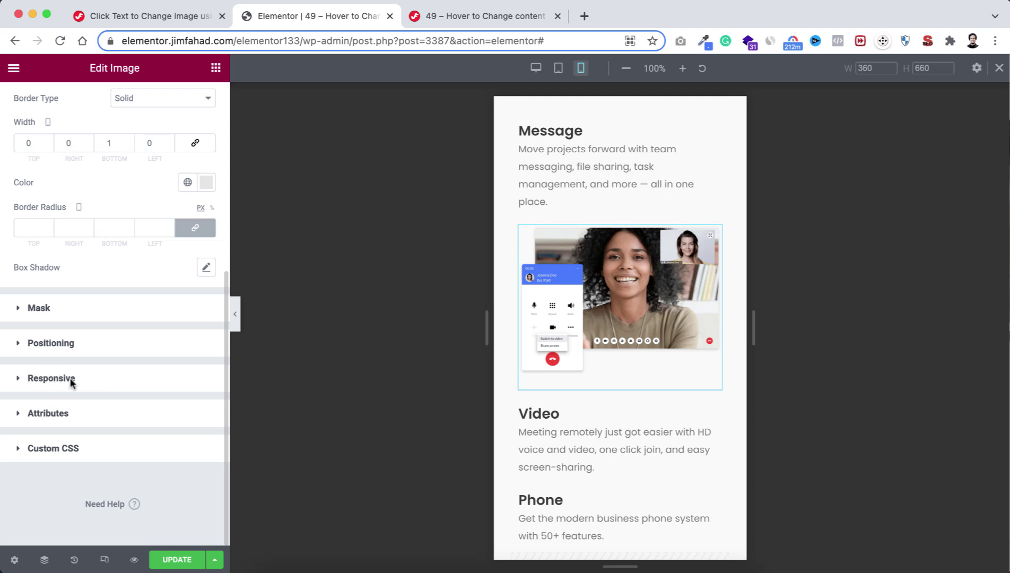
click(72, 379)
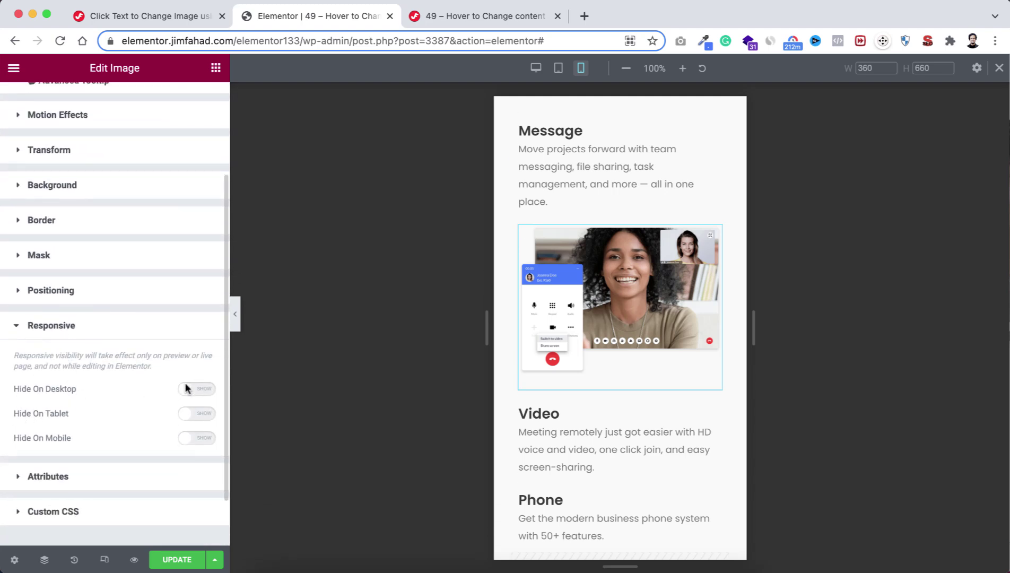
click(198, 413)
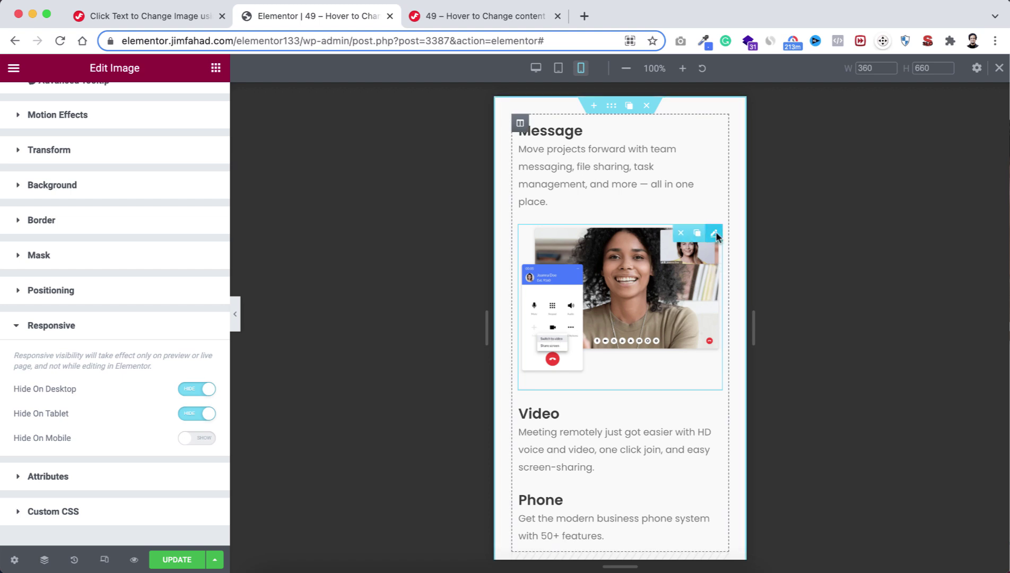
Duplicate the Message image, place the copy below the Video text block, and replace its picture with video-image.png.
click(697, 233)
scroll(663, 422, down, 3)
mouse_move(714, 201)
mouse_down()
mouse_move(706, 259)
mouse_move(674, 337)
mouse_move(604, 259)
mouse_move(577, 266)
mouse_move(587, 289)
mouse_up()
click(110, 215)
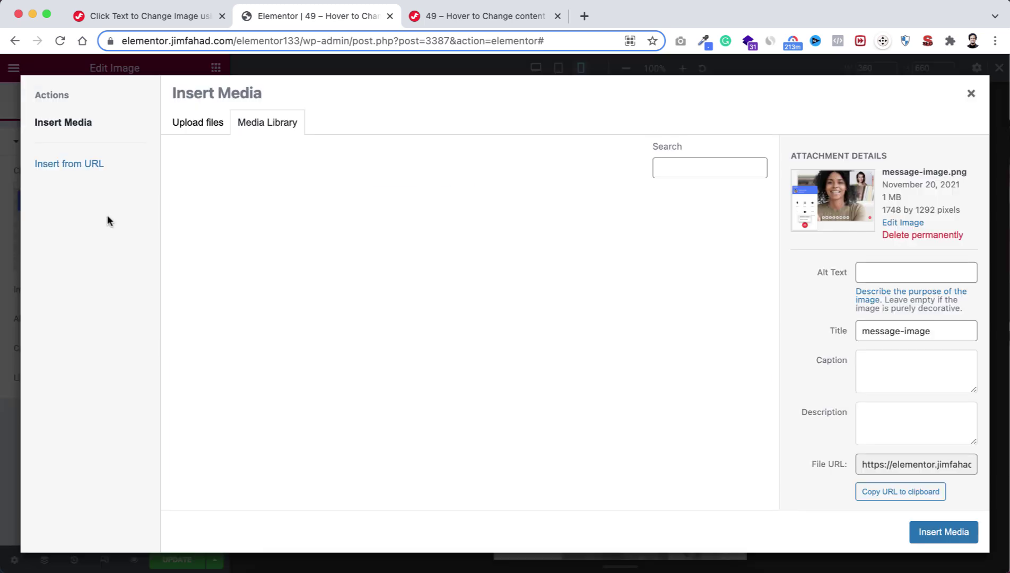
click(221, 242)
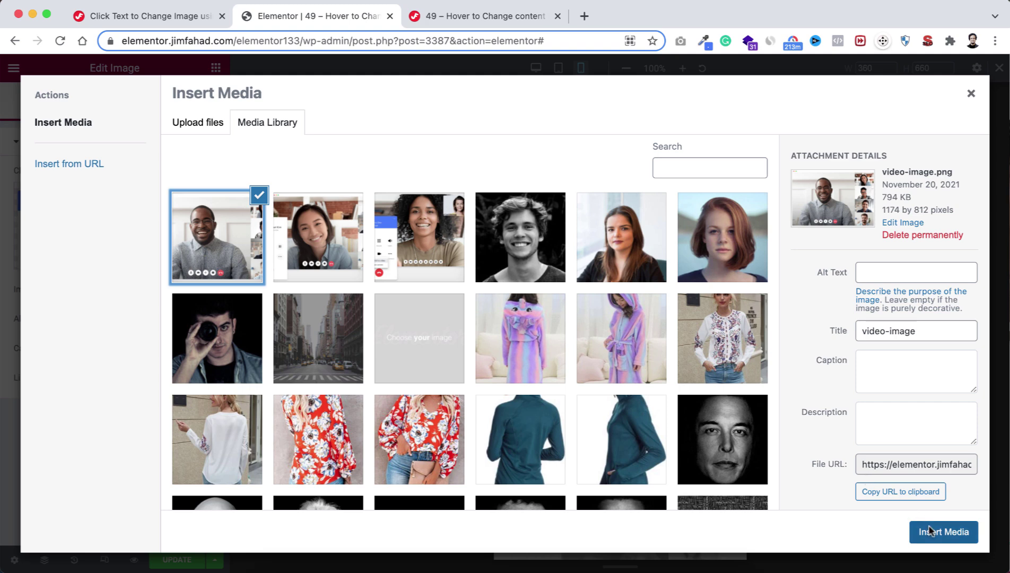
click(931, 530)
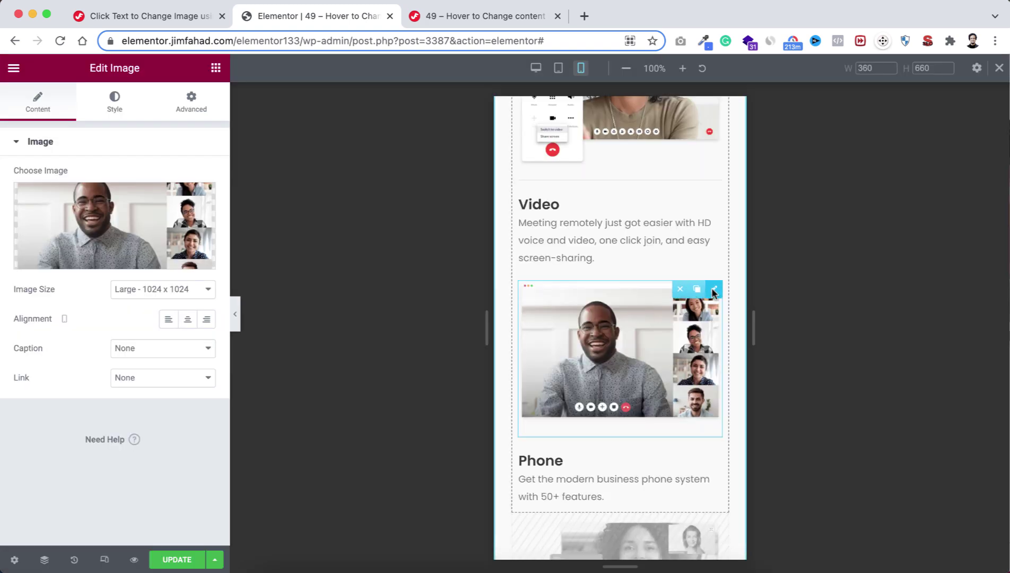
Duplicate the Video image, move the copy below the Phone text block, and swap in the smiling woman's picture with the white dialer.
click(696, 290)
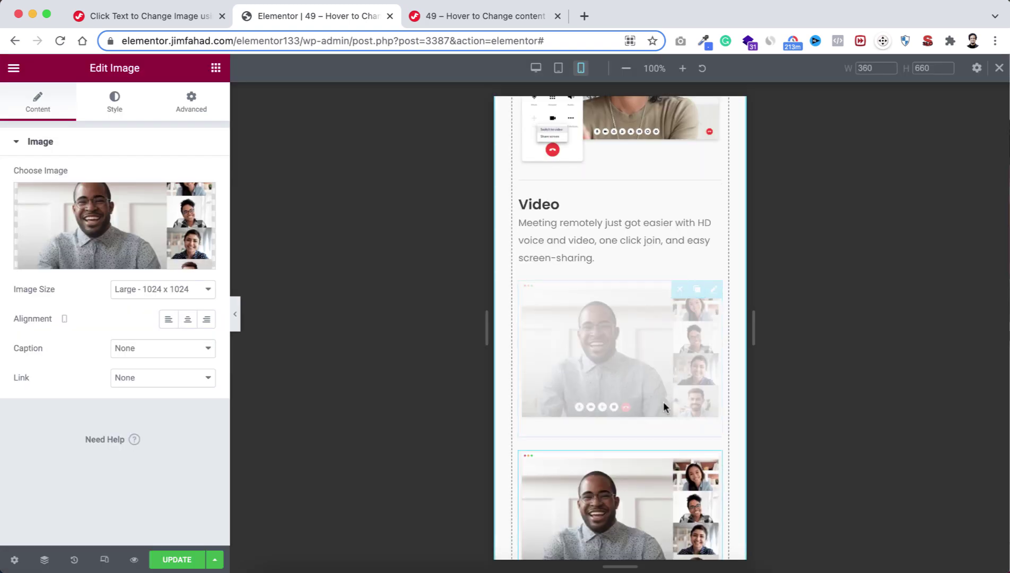
scroll(663, 402, down, 5)
drag(714, 214, 577, 264)
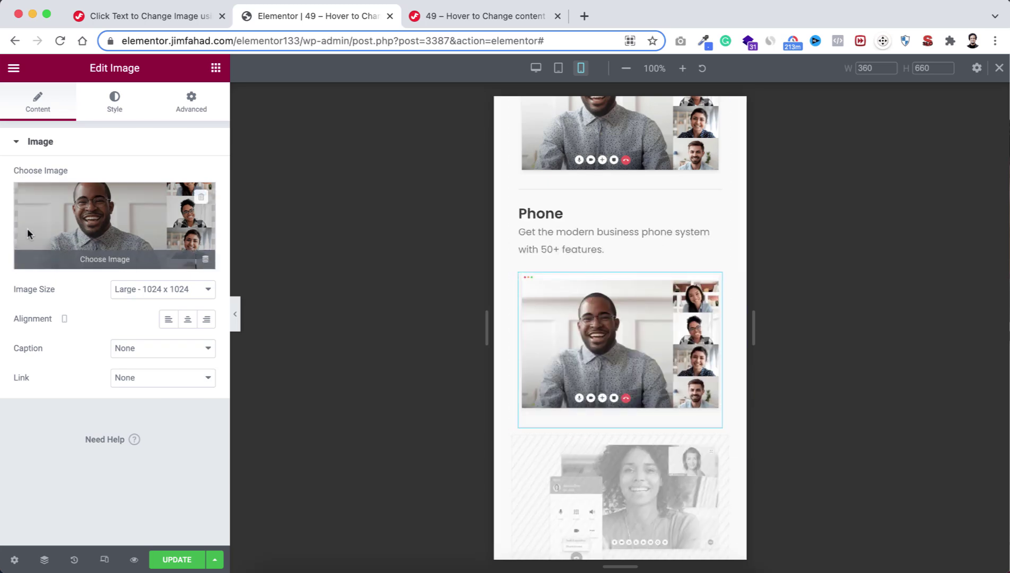
click(74, 218)
click(306, 236)
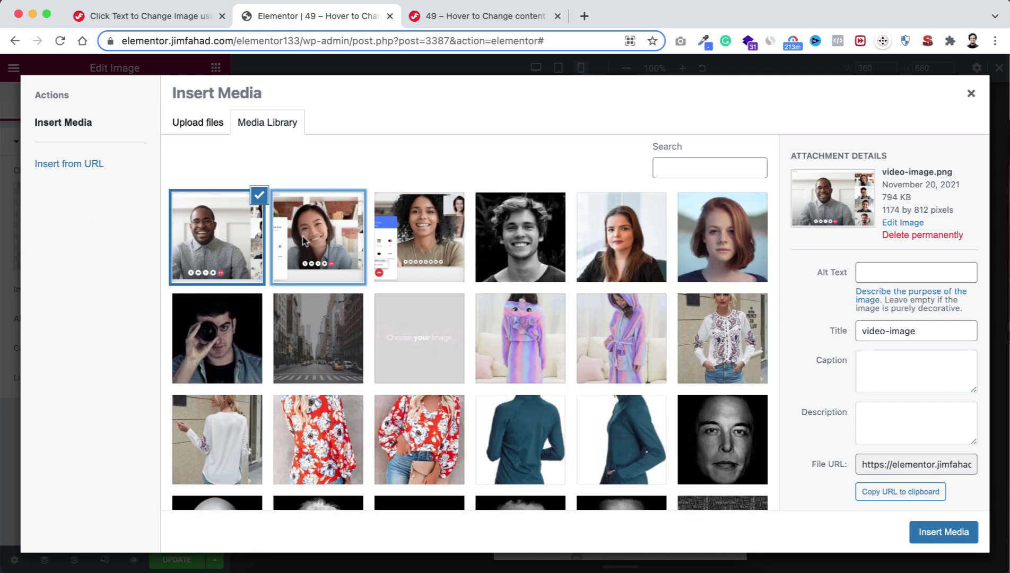
click(935, 532)
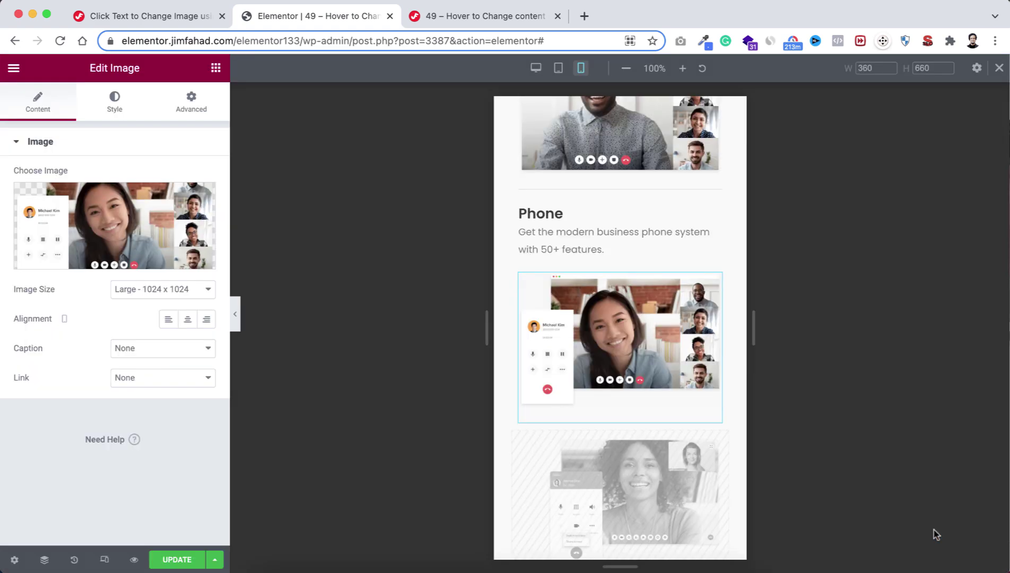
Review the section in the mobile, tablet and desktop views, checking how the three added images display on each device.
scroll(650, 385, up, 5)
scroll(645, 363, up, 4)
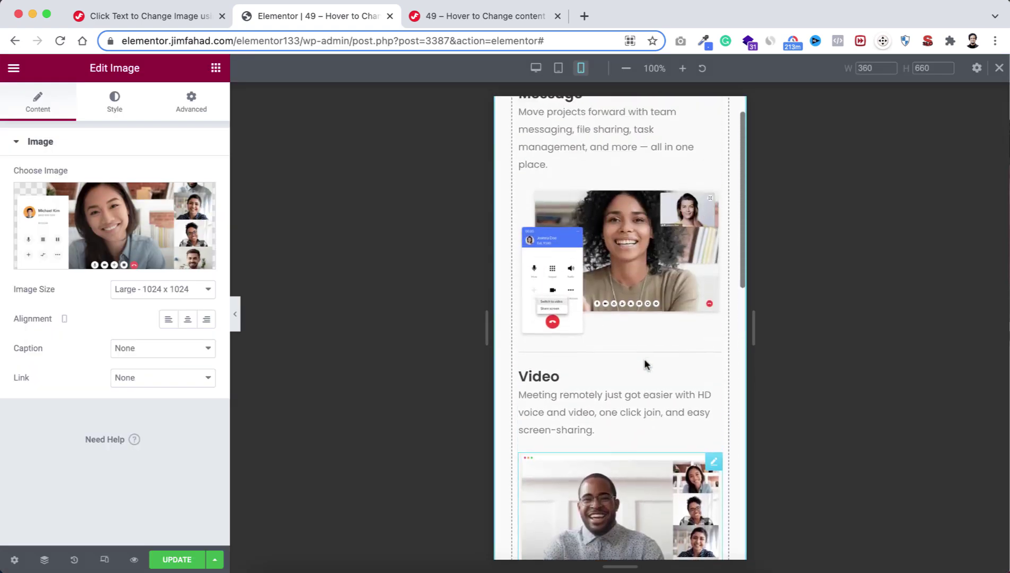
click(558, 68)
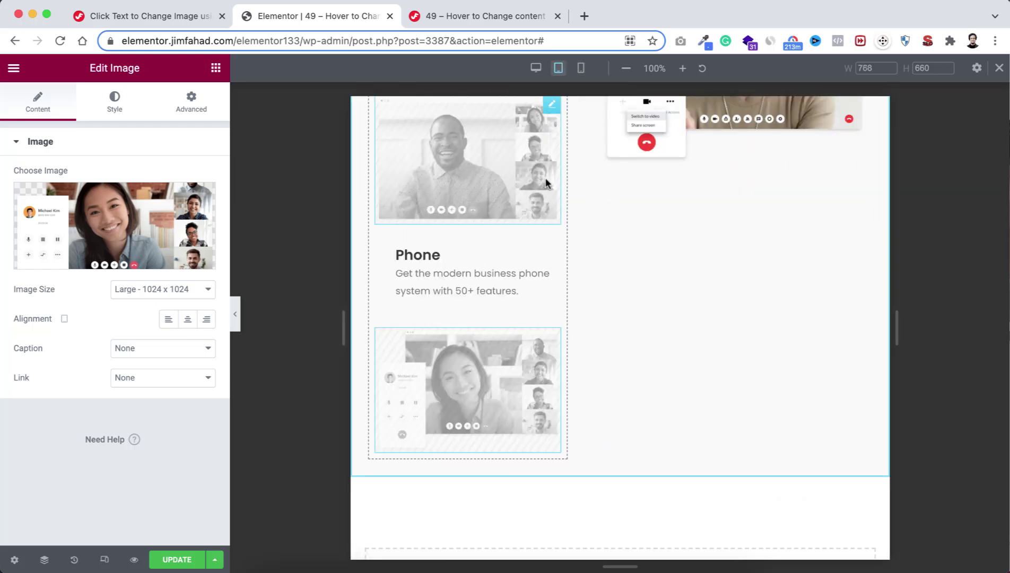
scroll(540, 183, up, 8)
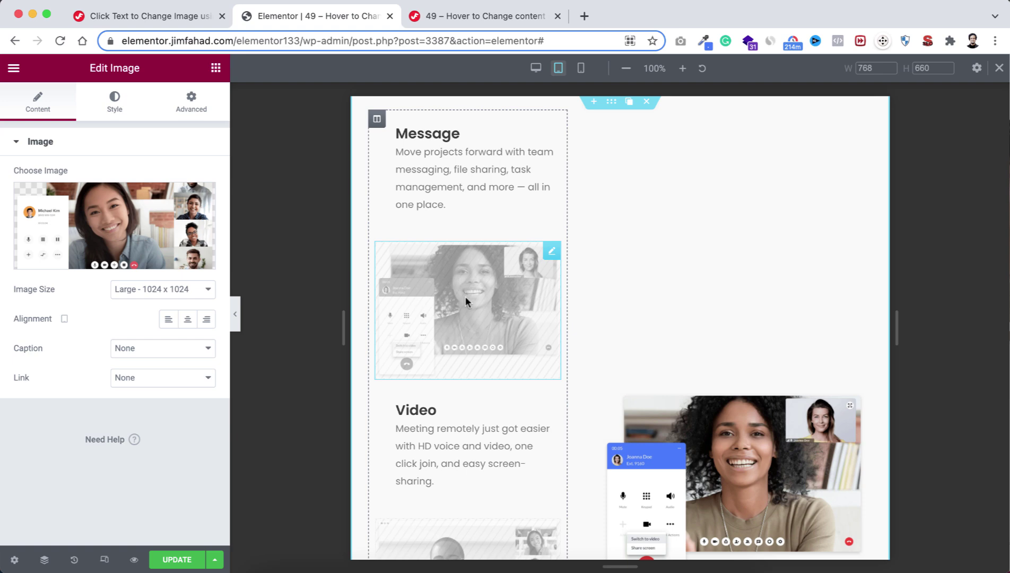
click(535, 69)
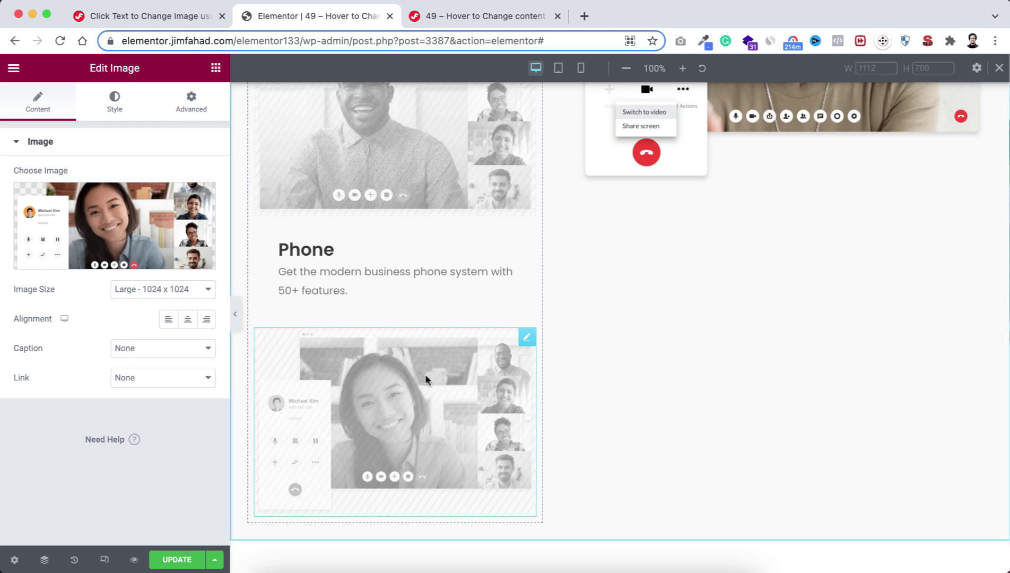
scroll(433, 297, up, 5)
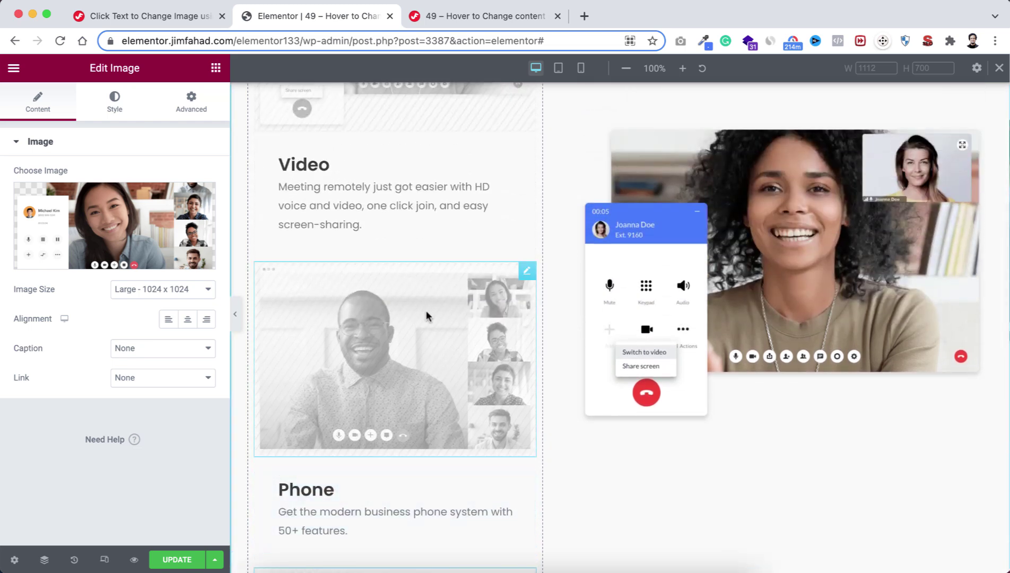
scroll(426, 317, up, 6)
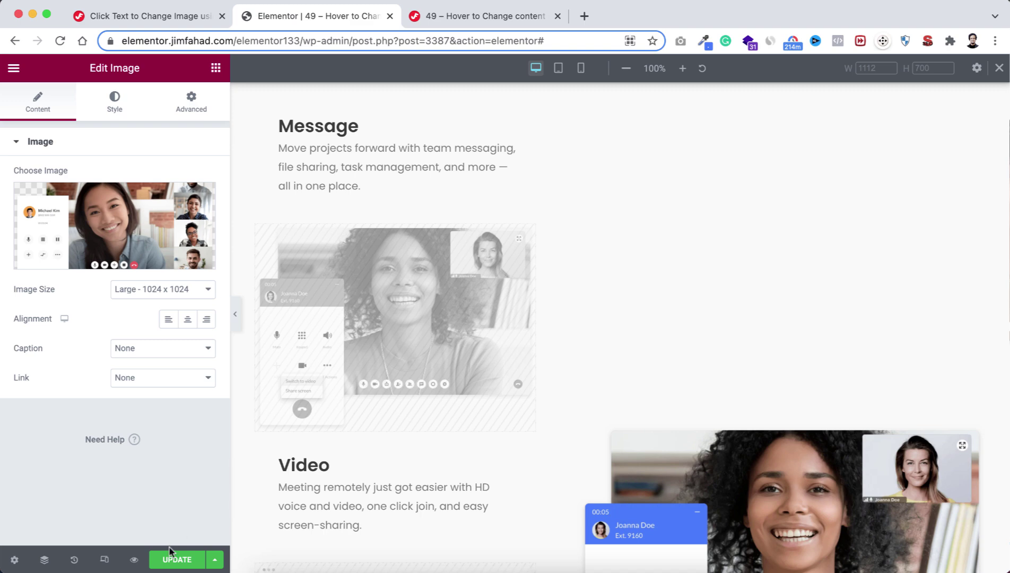
Update the page and open its live preview.
click(176, 560)
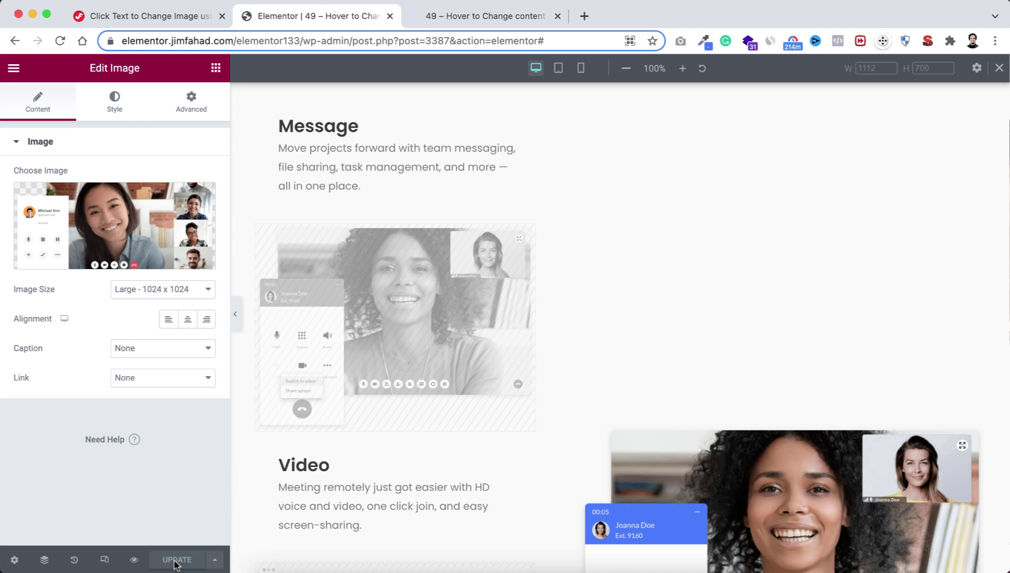
click(134, 561)
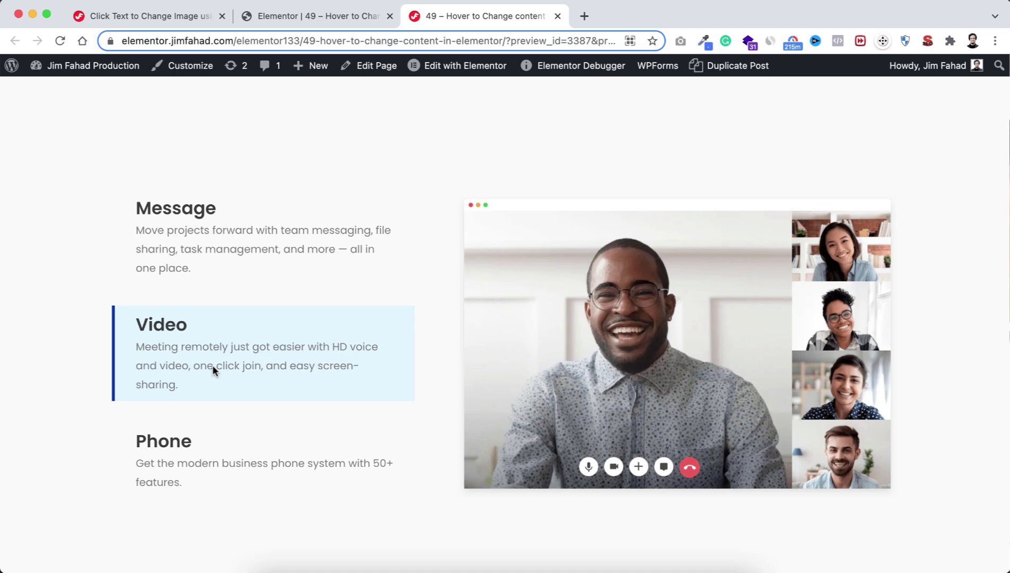
Inspect the previewed page in the iPhone X device simulation, then return to the desktop view and check the hover image swap.
key(super+alt+i)
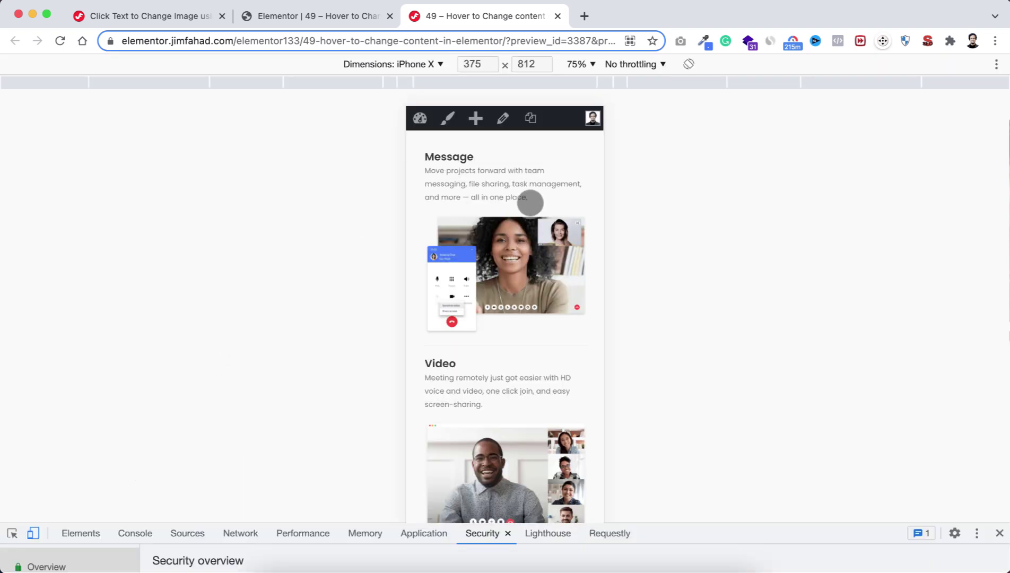
drag(571, 361, 570, 124)
drag(599, 170, 587, 452)
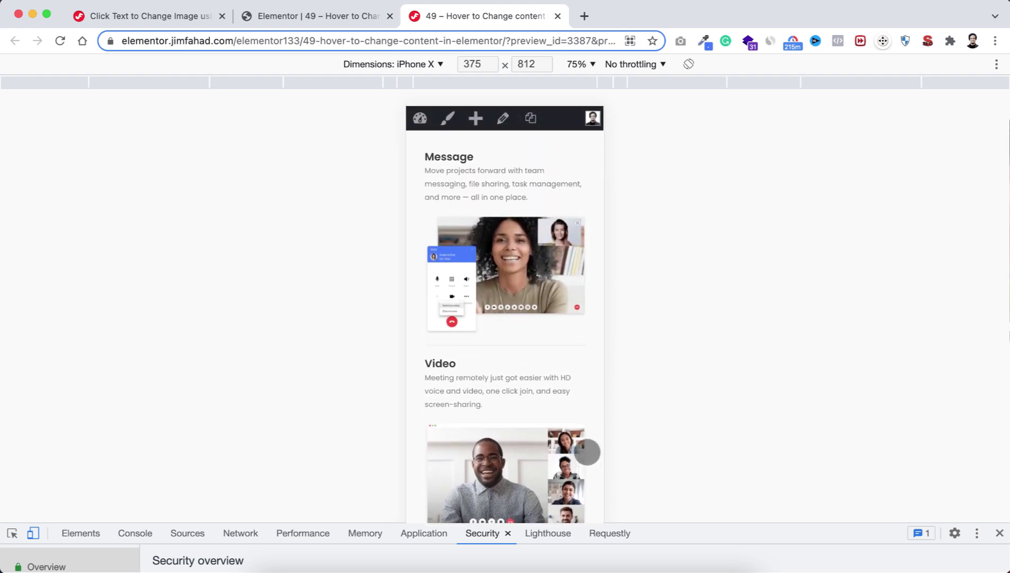
key(super+alt+i)
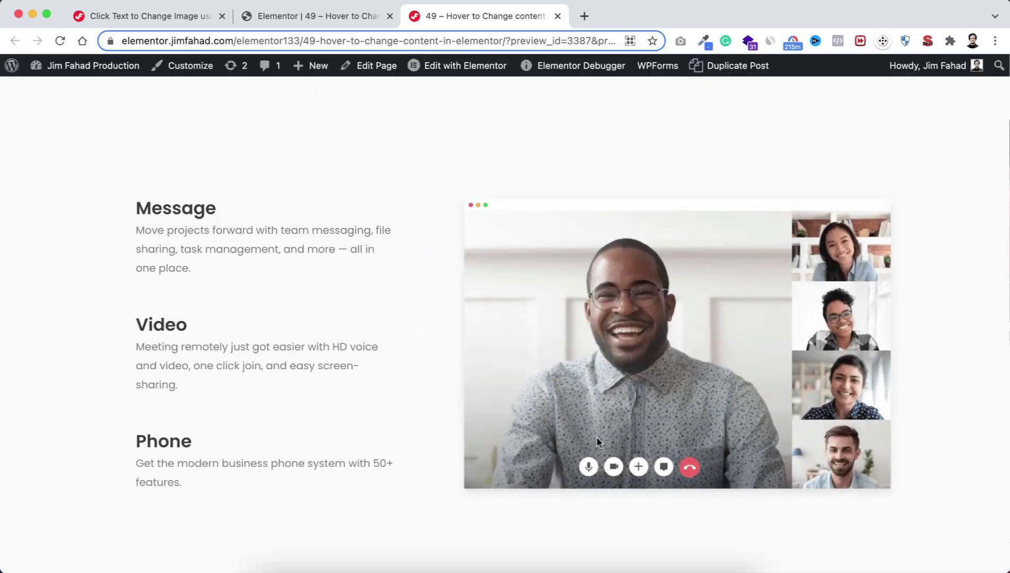
scroll(596, 436, down, 1)
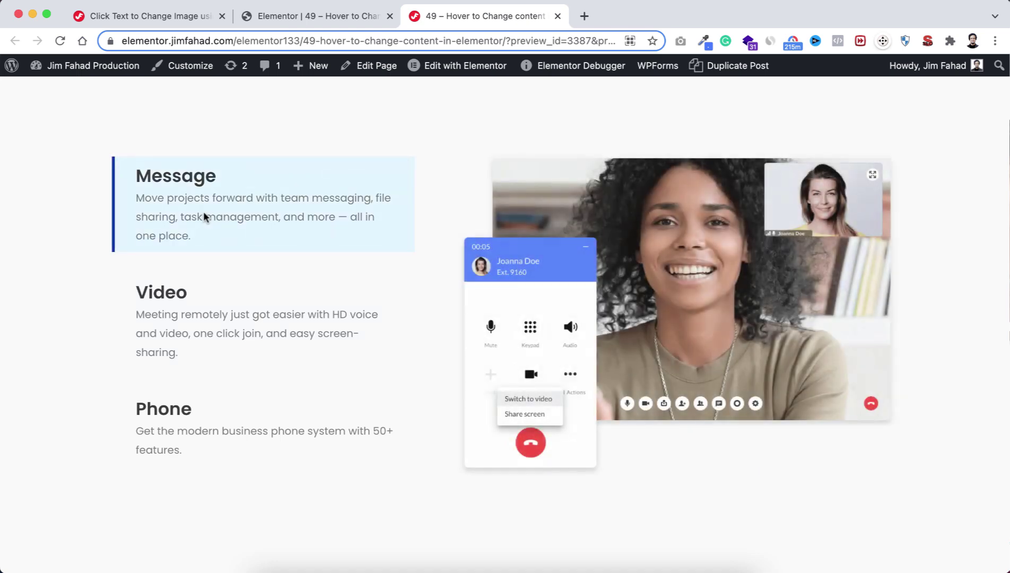